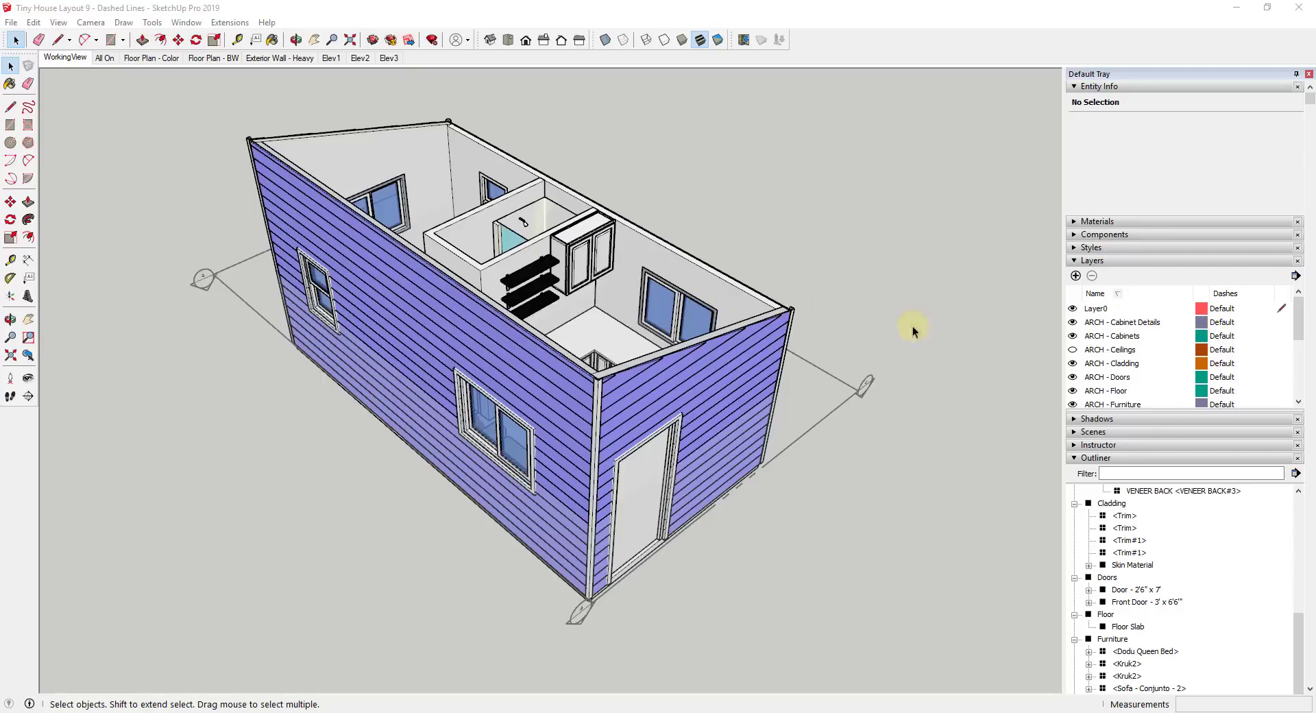
Step: Switch to the Floor Plan - BW scene, show section planes, and orbit to inspect the model
middle_click_drag(780, 340, 425, 374)
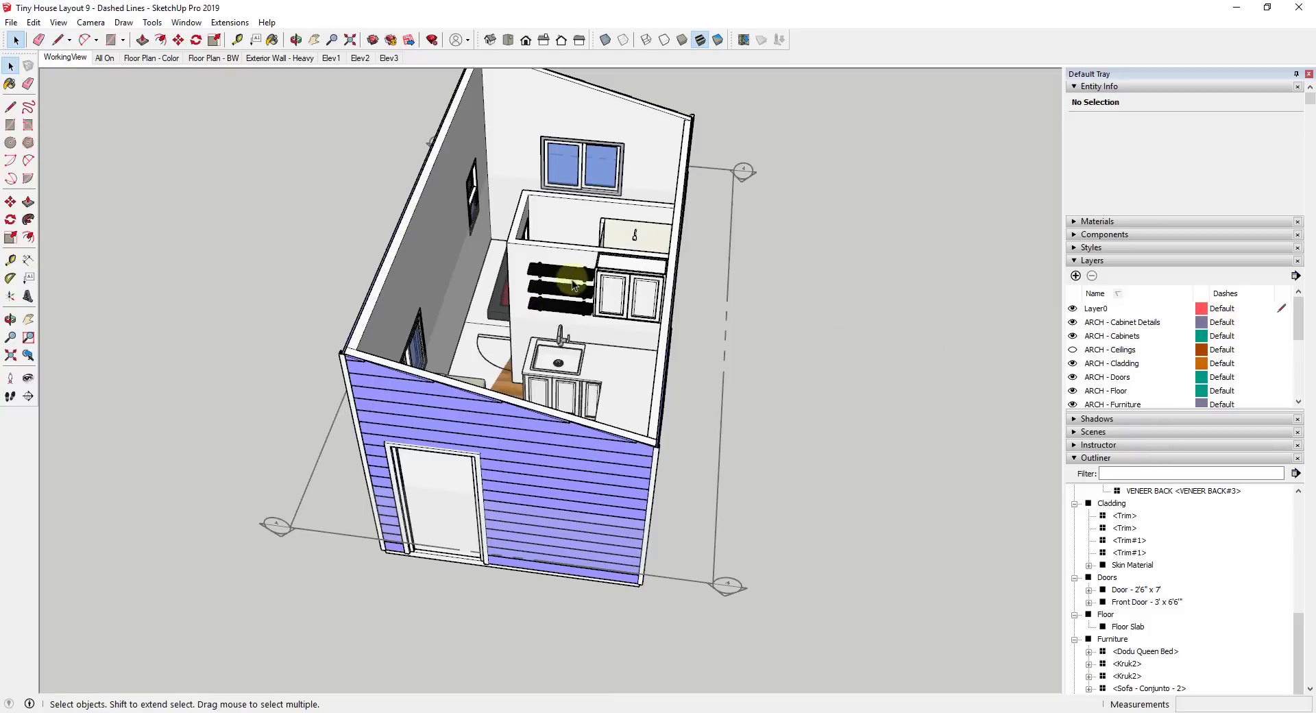
scroll(607, 299, "down", 1)
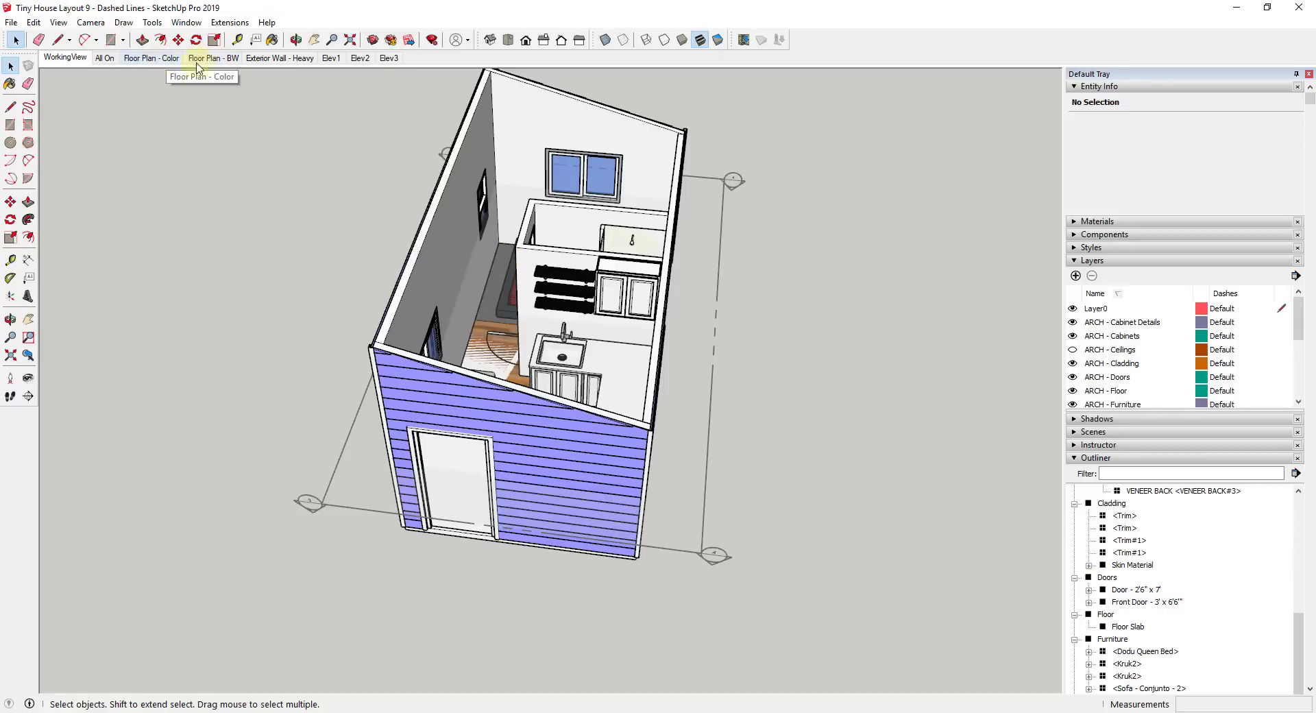
left_click(218, 59)
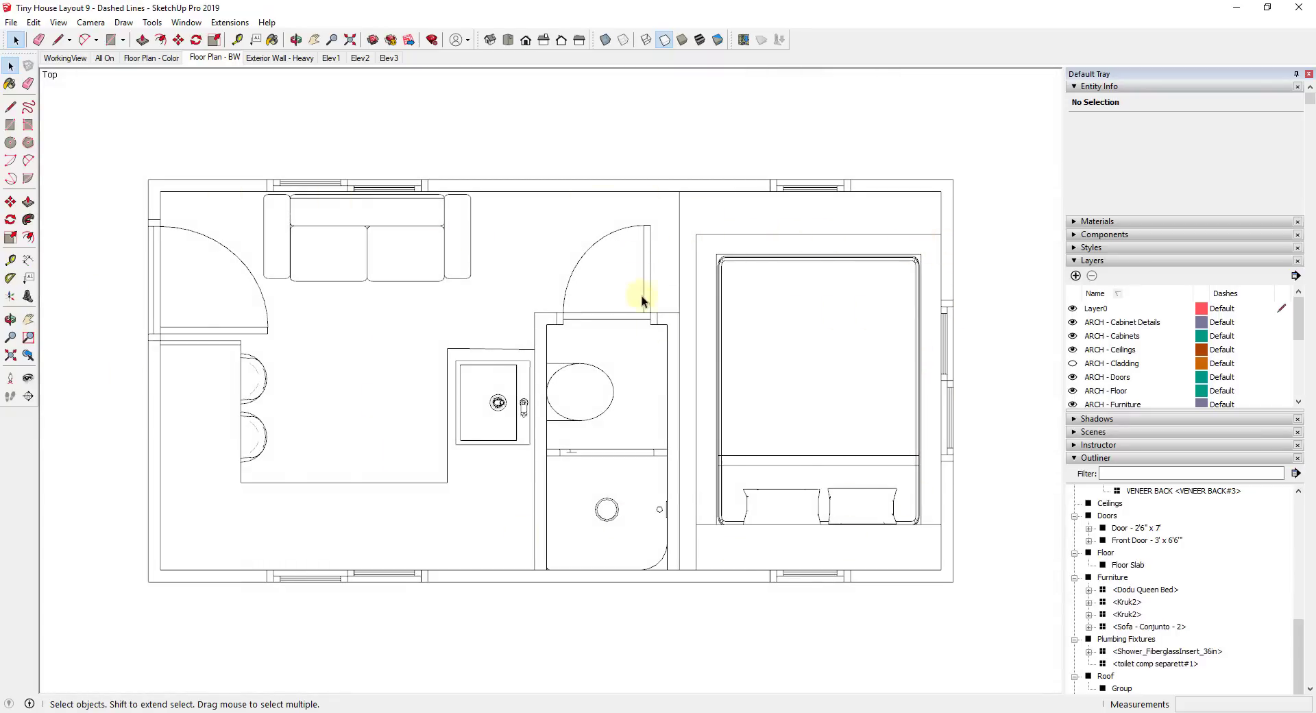
middle_click_drag(640, 296, 426, 79)
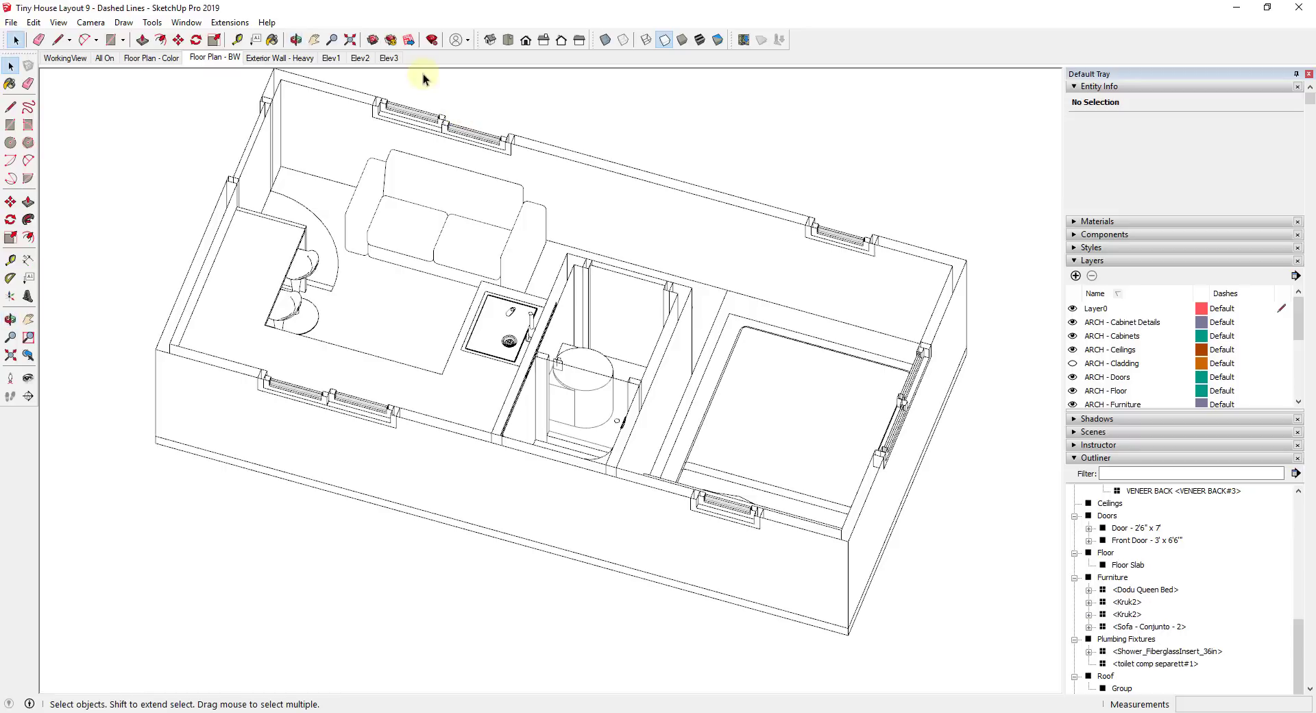
left_click(58, 22)
left_click(96, 88)
middle_click_drag(713, 464, 672, 337)
scroll(665, 329, "down", 3)
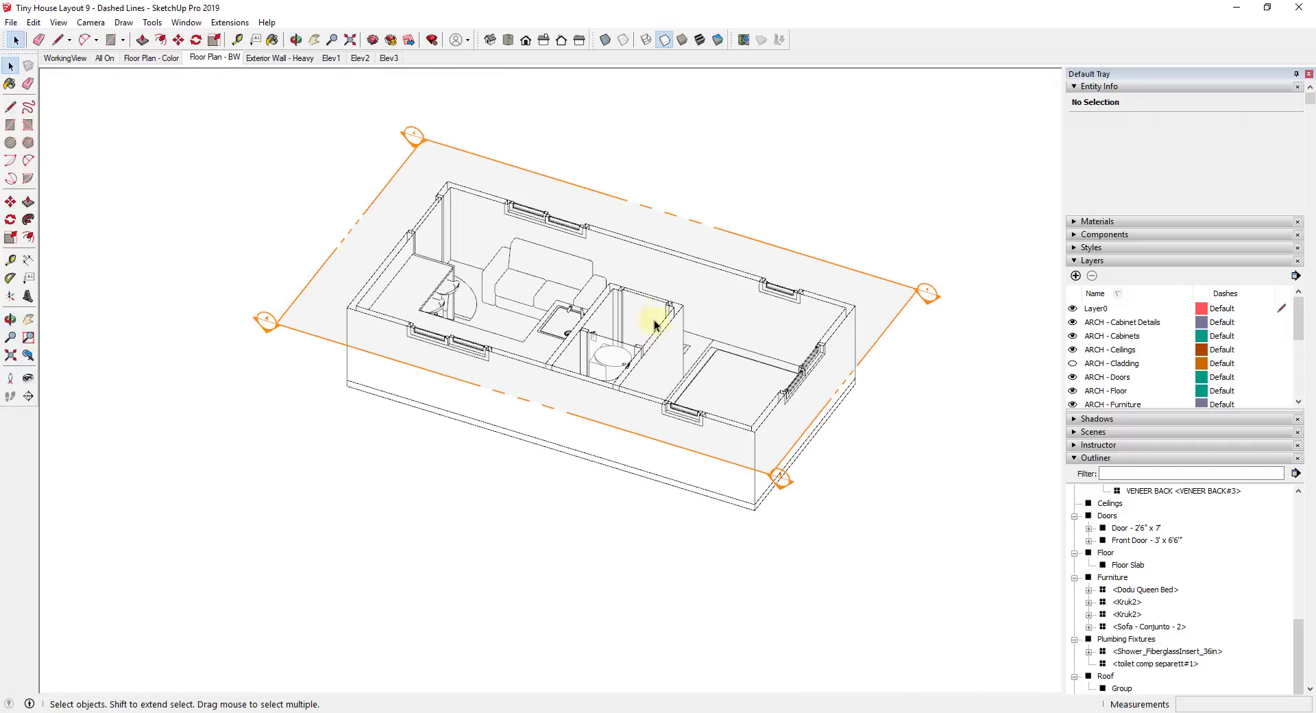
left_click(206, 57)
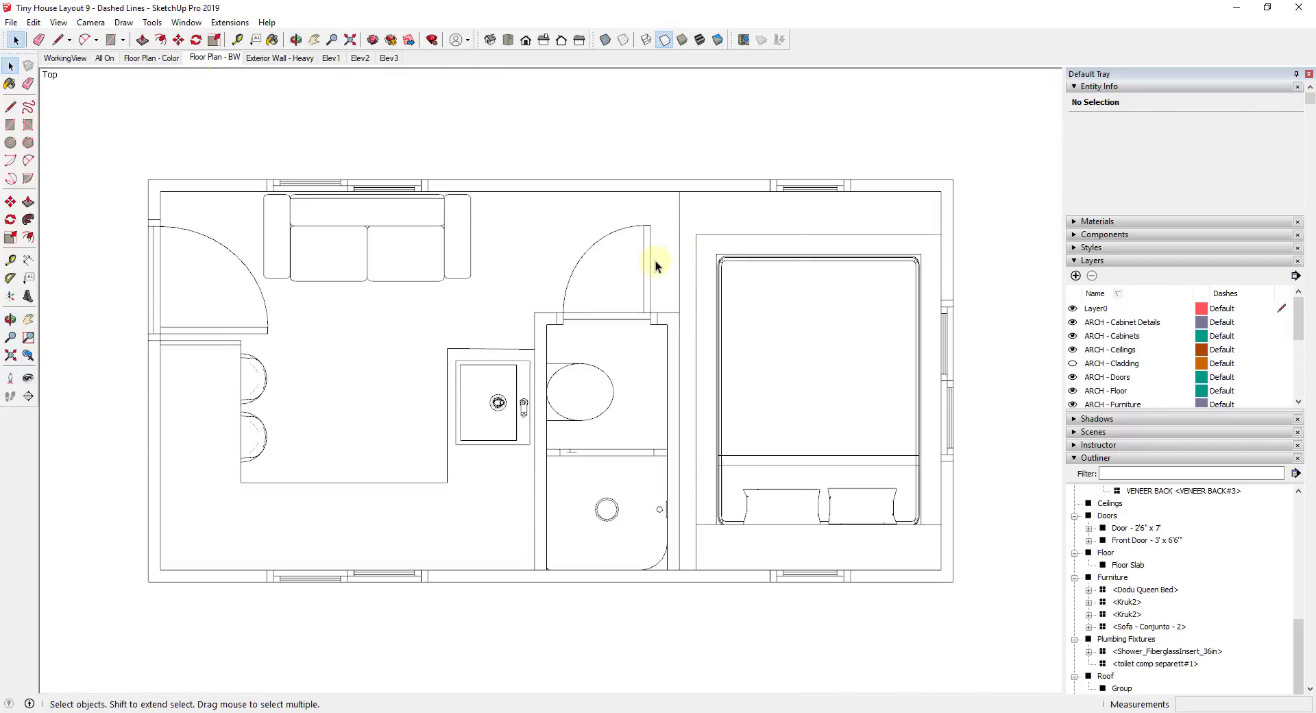
Step: Orbit and zoom in on the kitchen area, then restore the top-down Floor Plan - BW view
scroll(1161, 340, "down", 2)
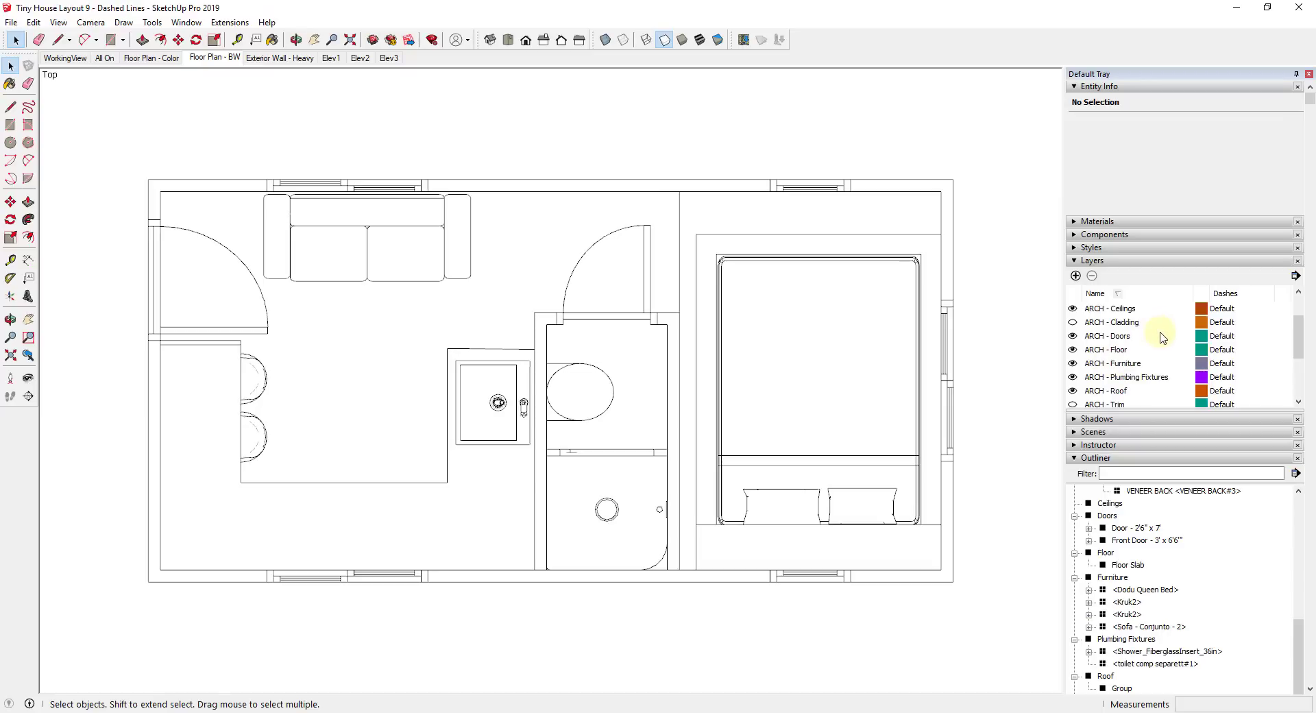
scroll(1166, 343, "down", 1)
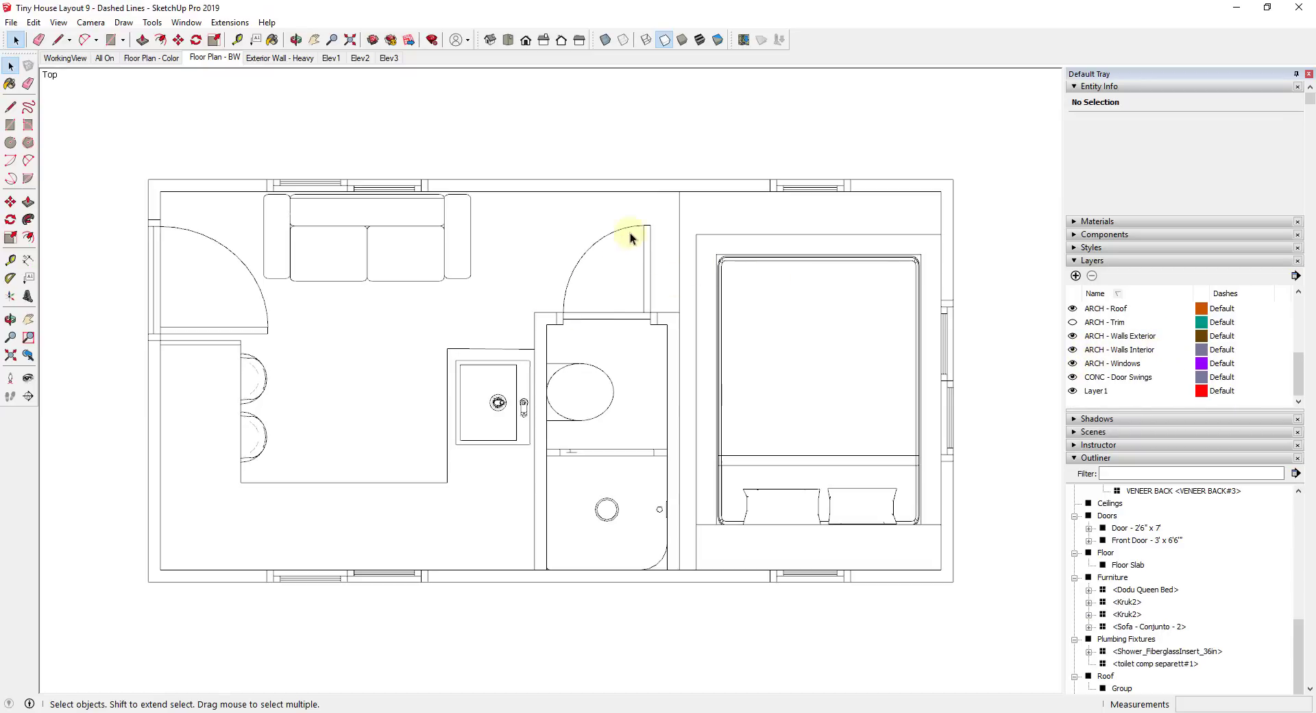
key("o")
left_click_drag(906, 464, 332, 481)
key("space")
scroll(413, 401, "up", 3)
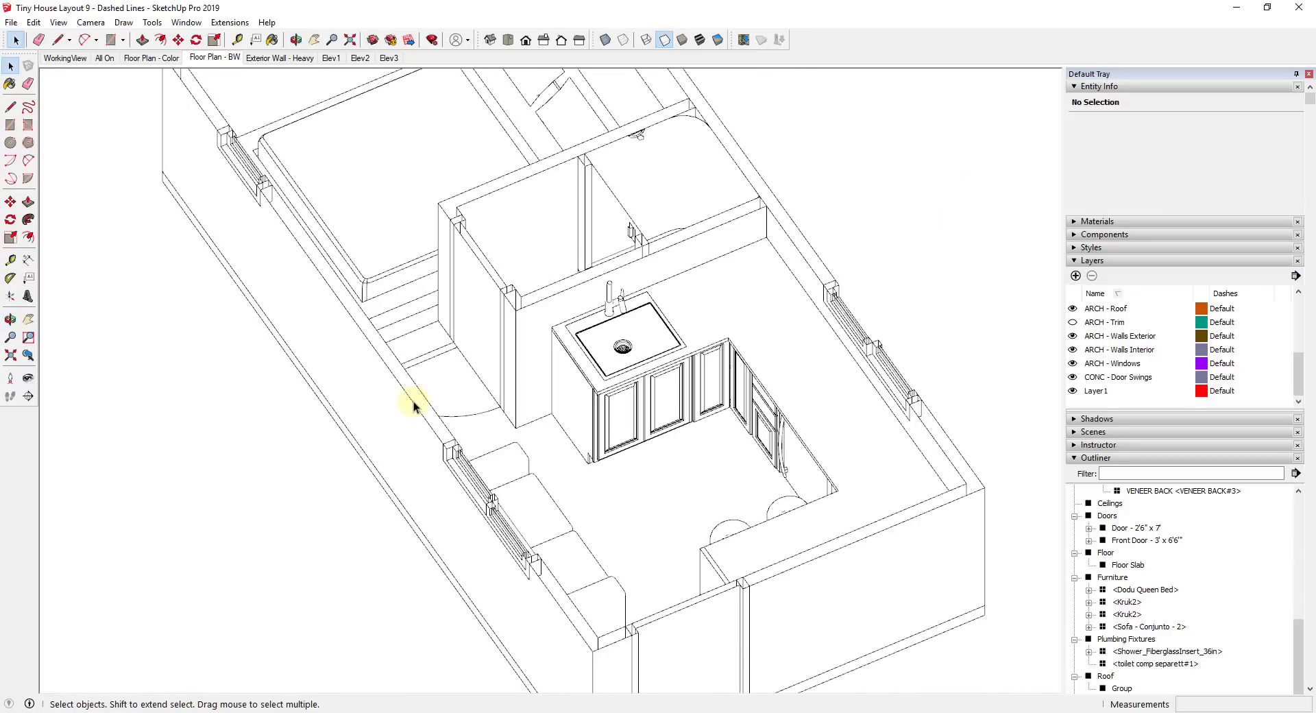
middle_click_drag(413, 401, 524, 458)
scroll(480, 418, "up", 3)
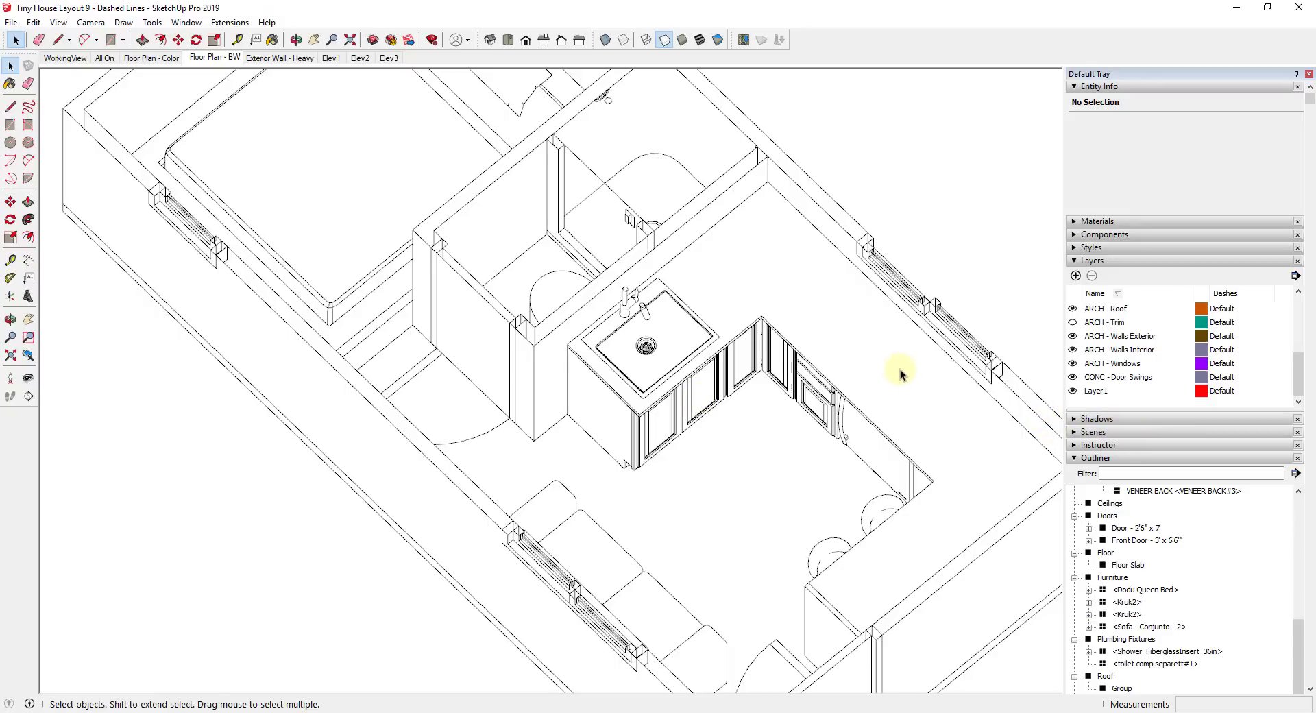
left_click(213, 57)
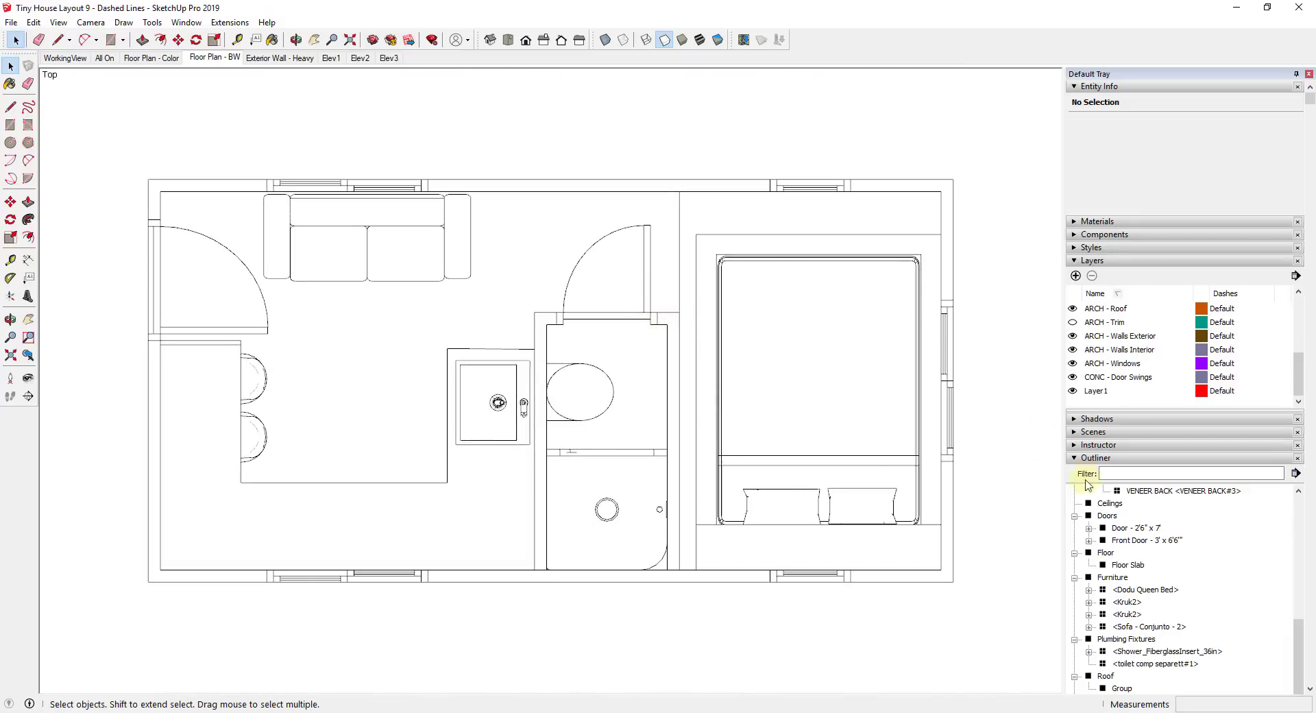
Step: Expand the 2'6" x 7' door in the Outliner and check the layers of Door Frame, Door Leaf and Door Swing
left_click(1089, 528)
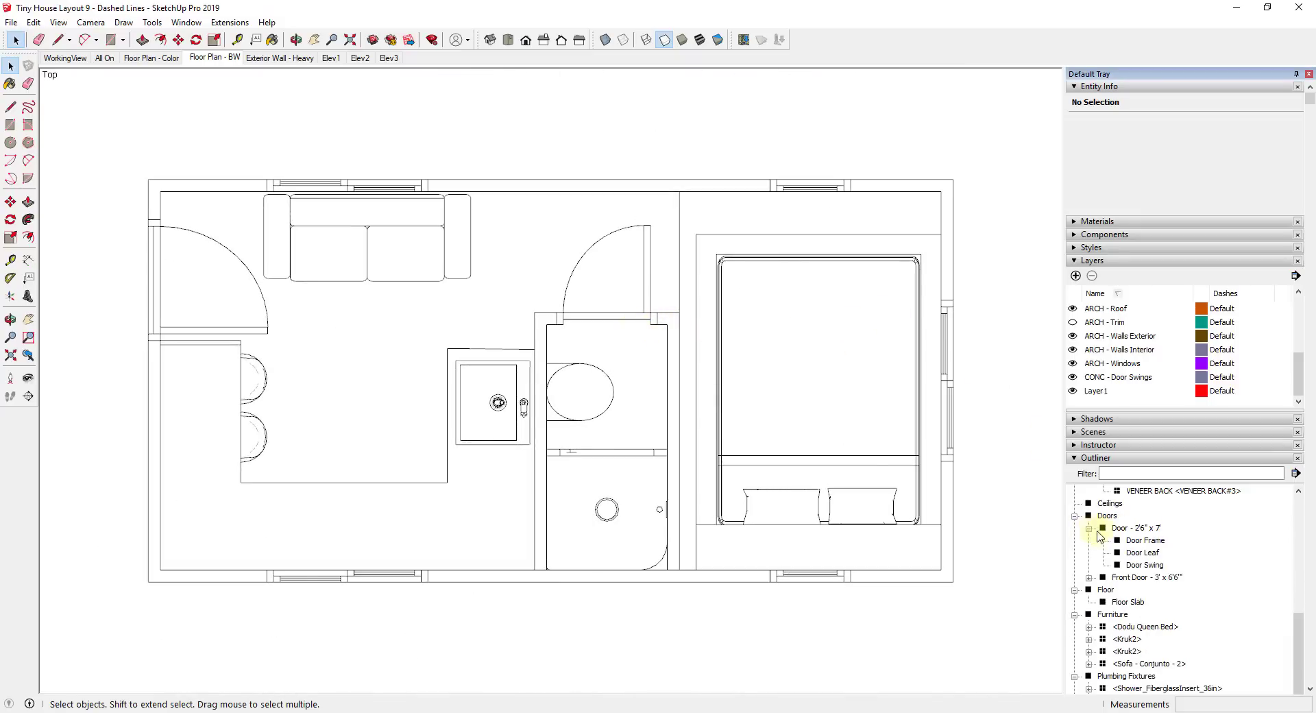
left_click(1139, 529)
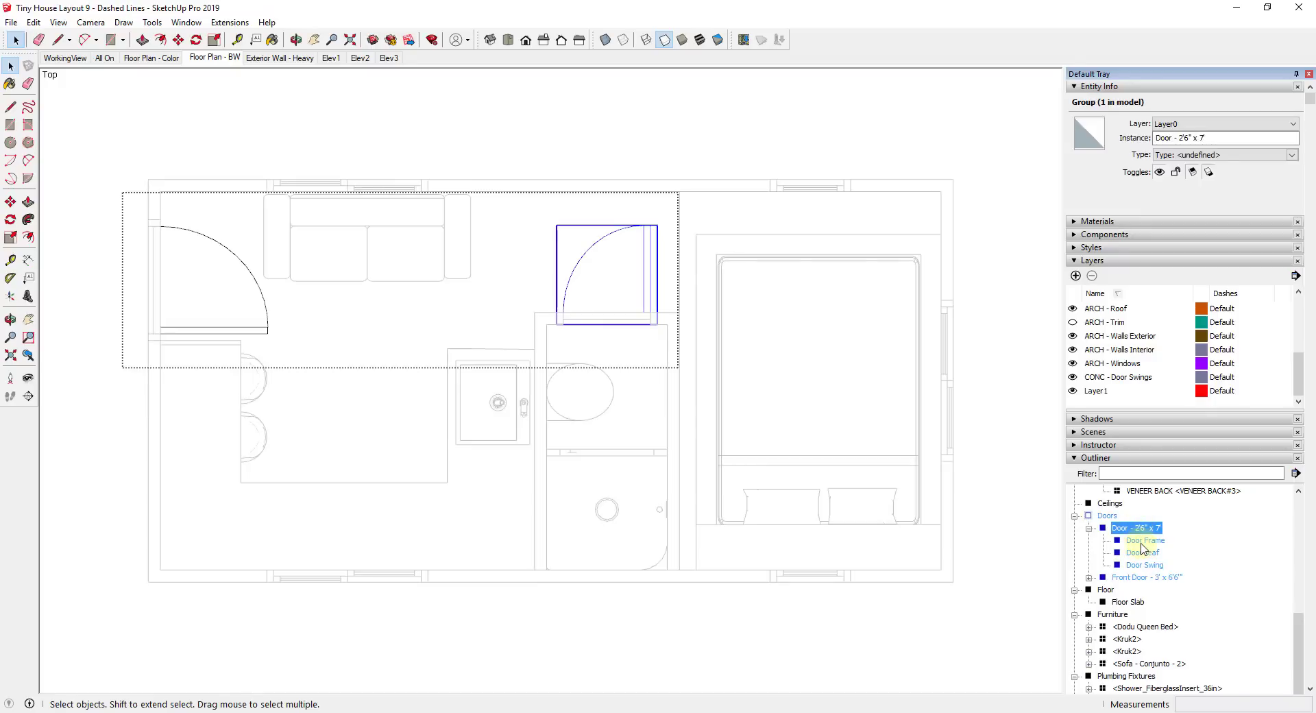
left_click(1142, 541)
left_click(1144, 552)
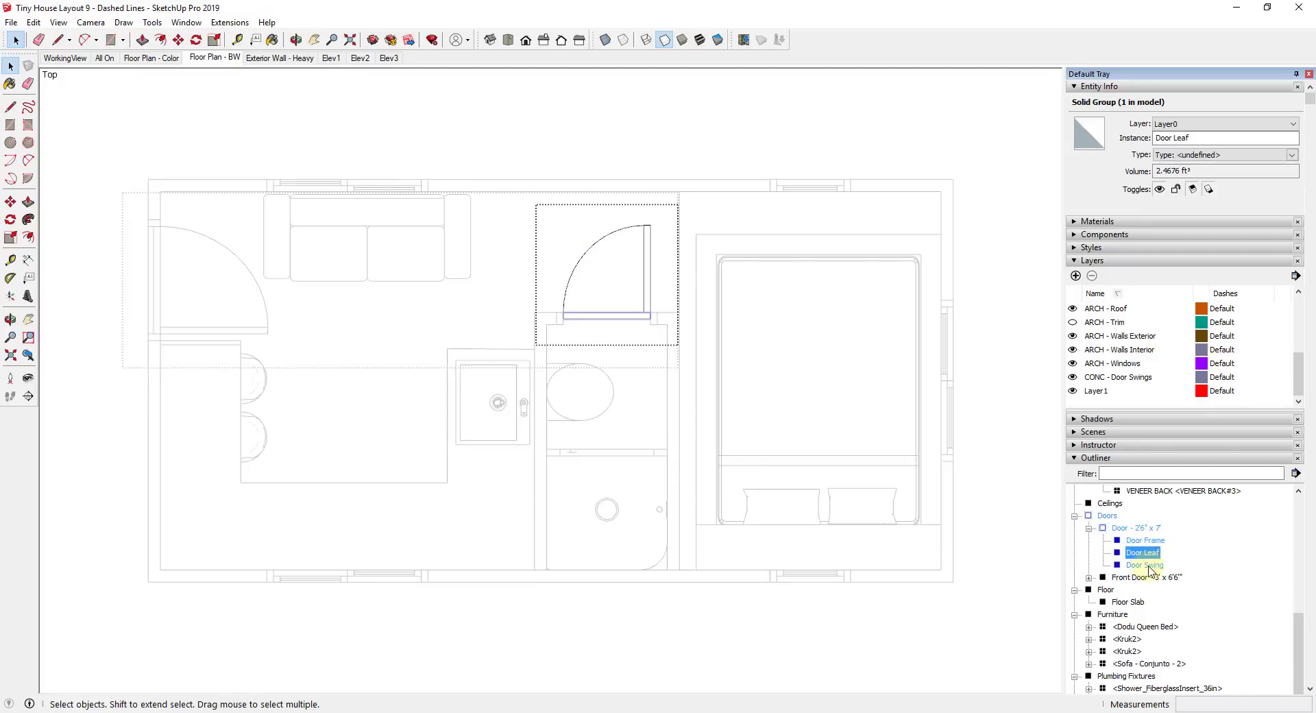
left_click(1148, 565)
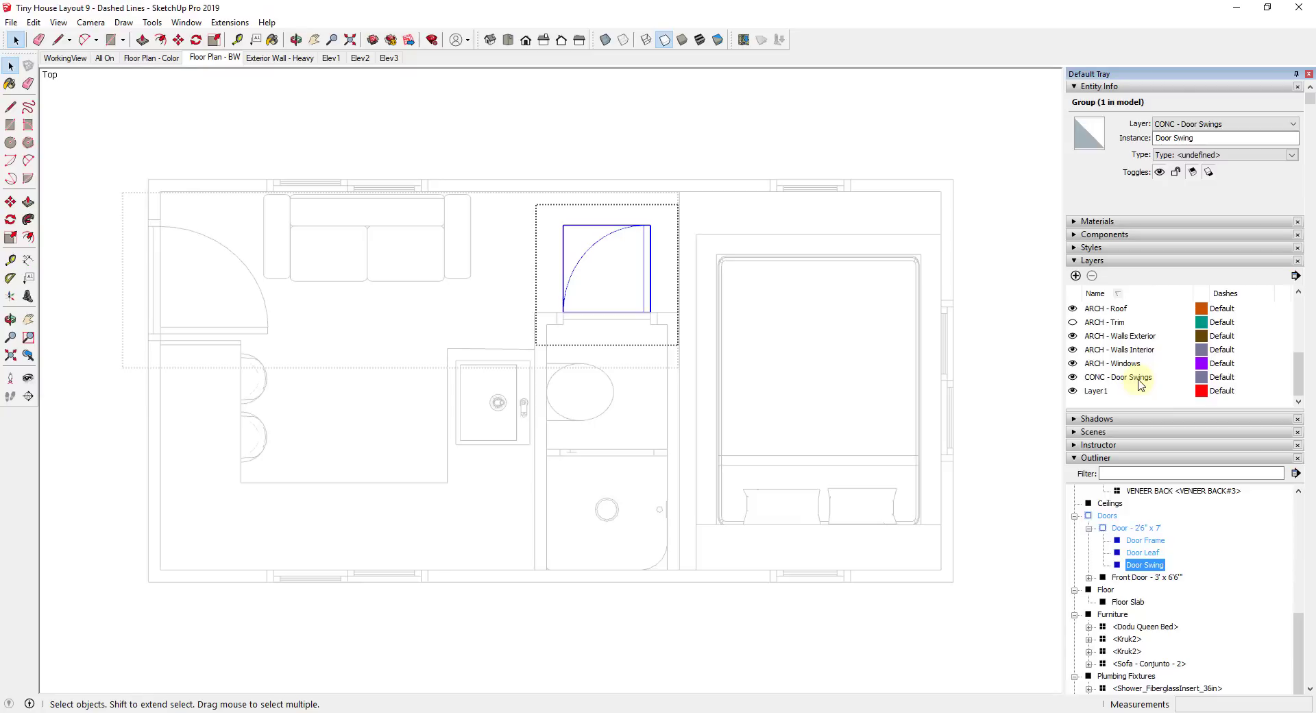
left_click(998, 364)
left_click(999, 364)
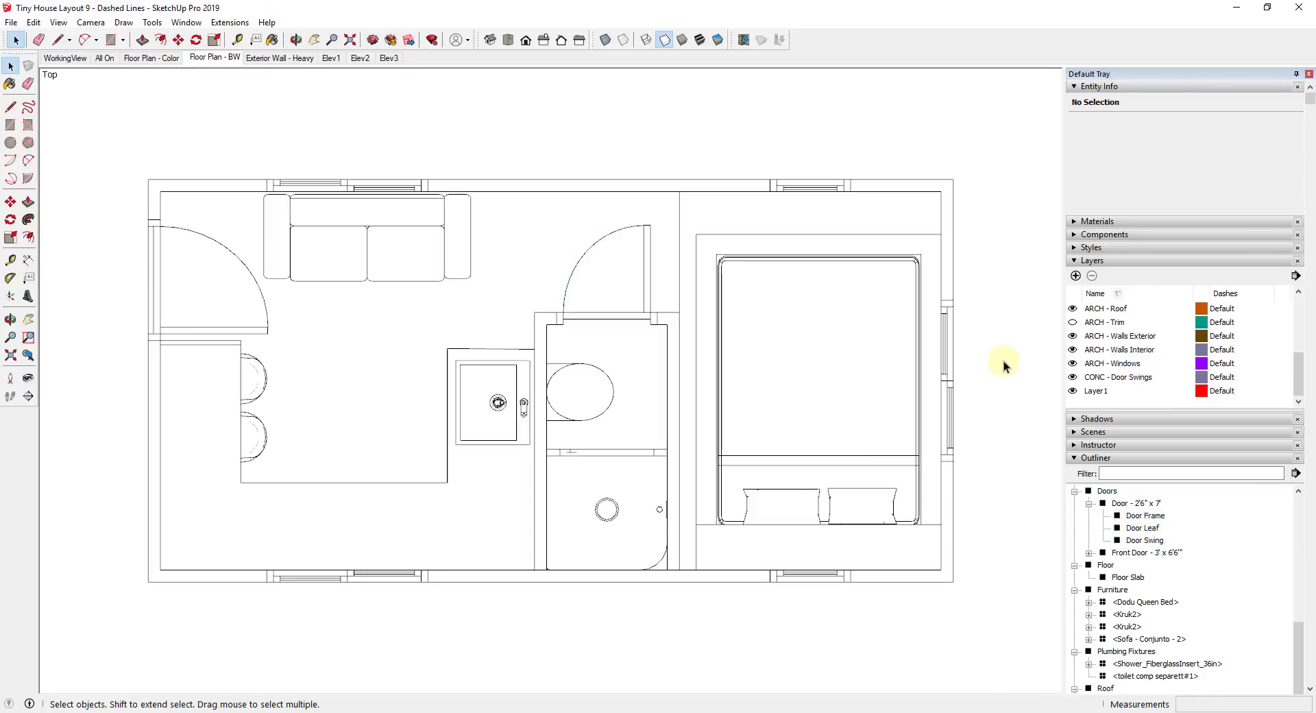
left_click(1223, 378)
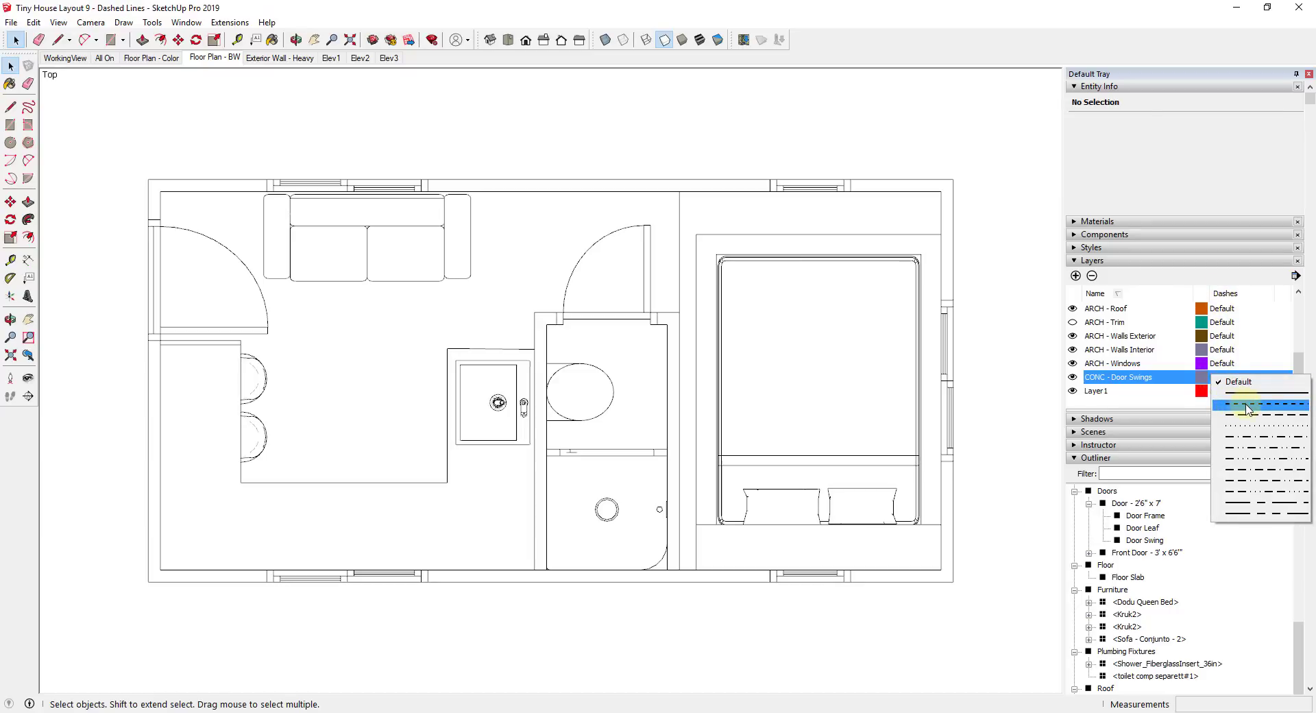
Step: Try several dash patterns on the CONC - Door Swings layer, settling on short dashes
left_click(1246, 407)
left_click(1239, 377)
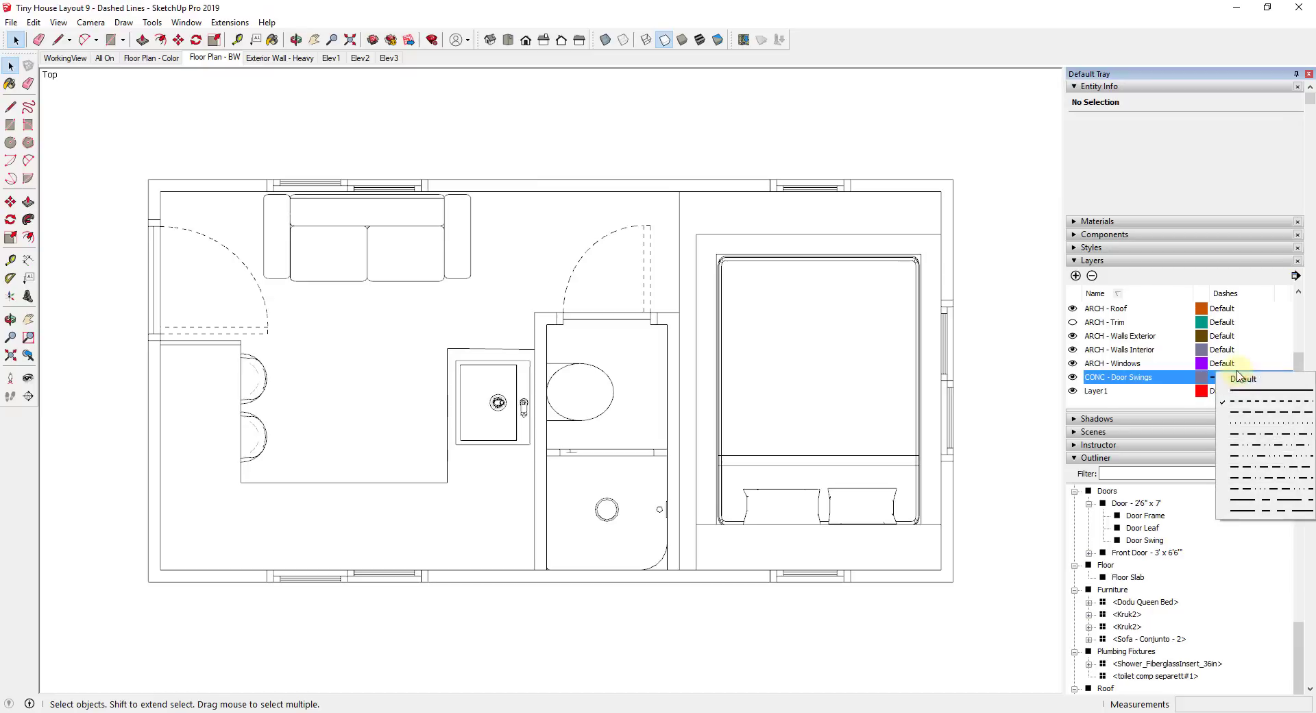
left_click(1242, 415)
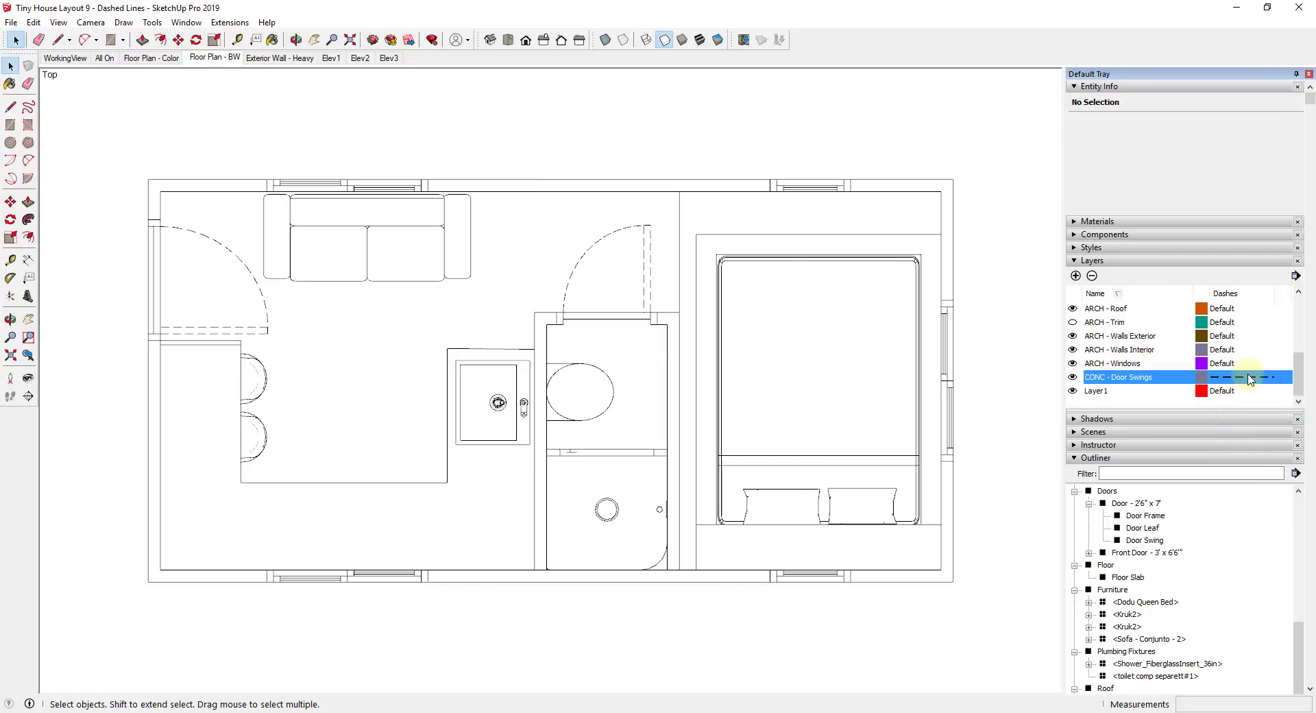
left_click(1249, 377)
left_click(1252, 436)
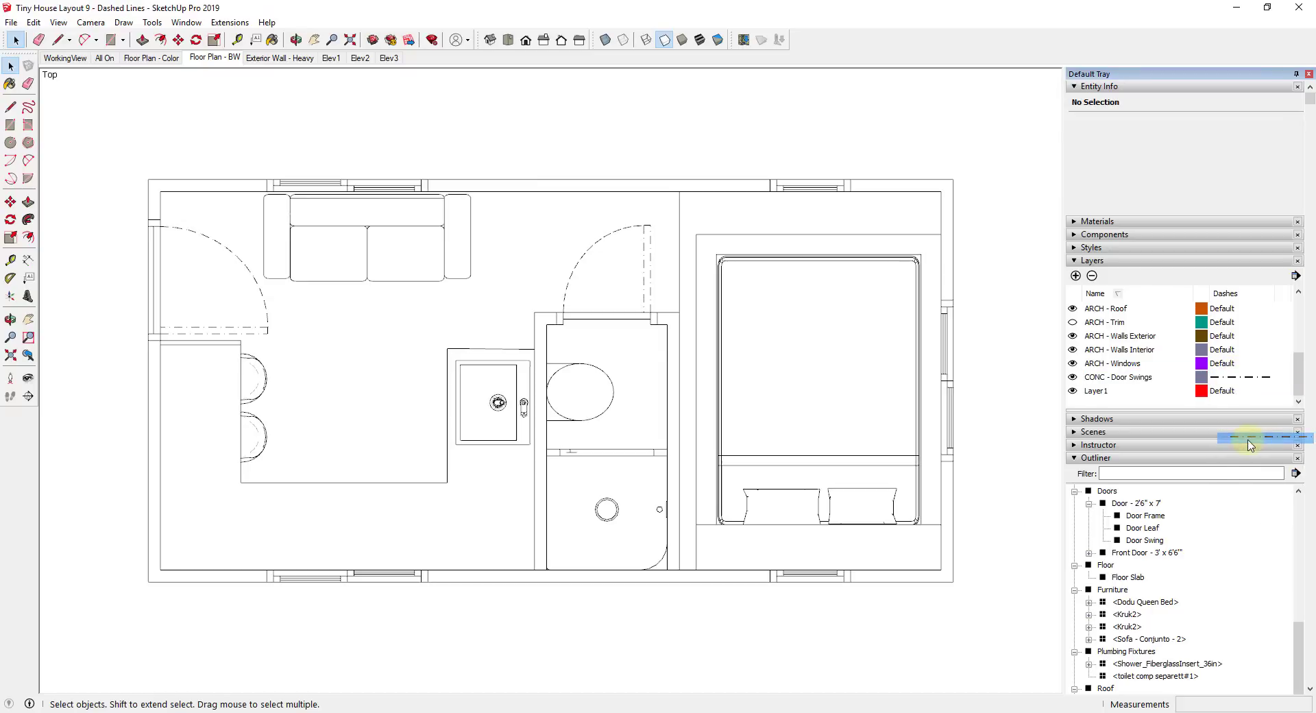
left_click(1237, 379)
left_click(1243, 505)
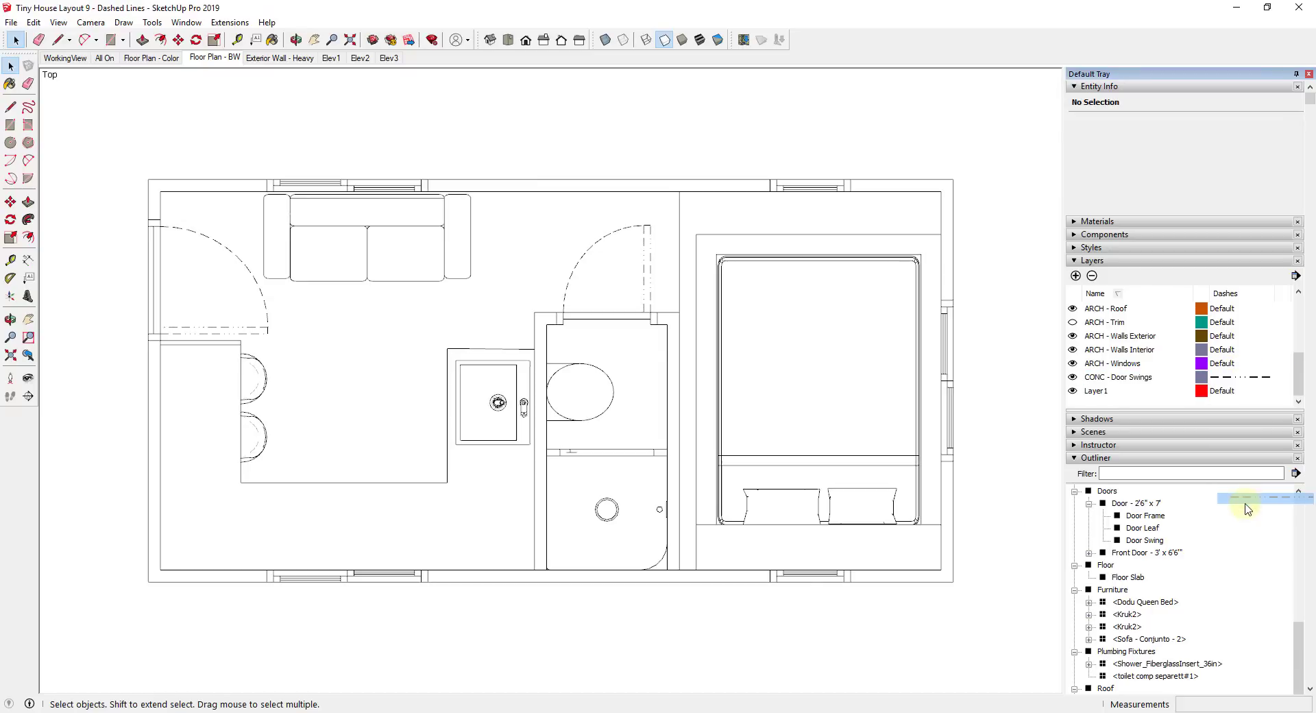
left_click(1237, 379)
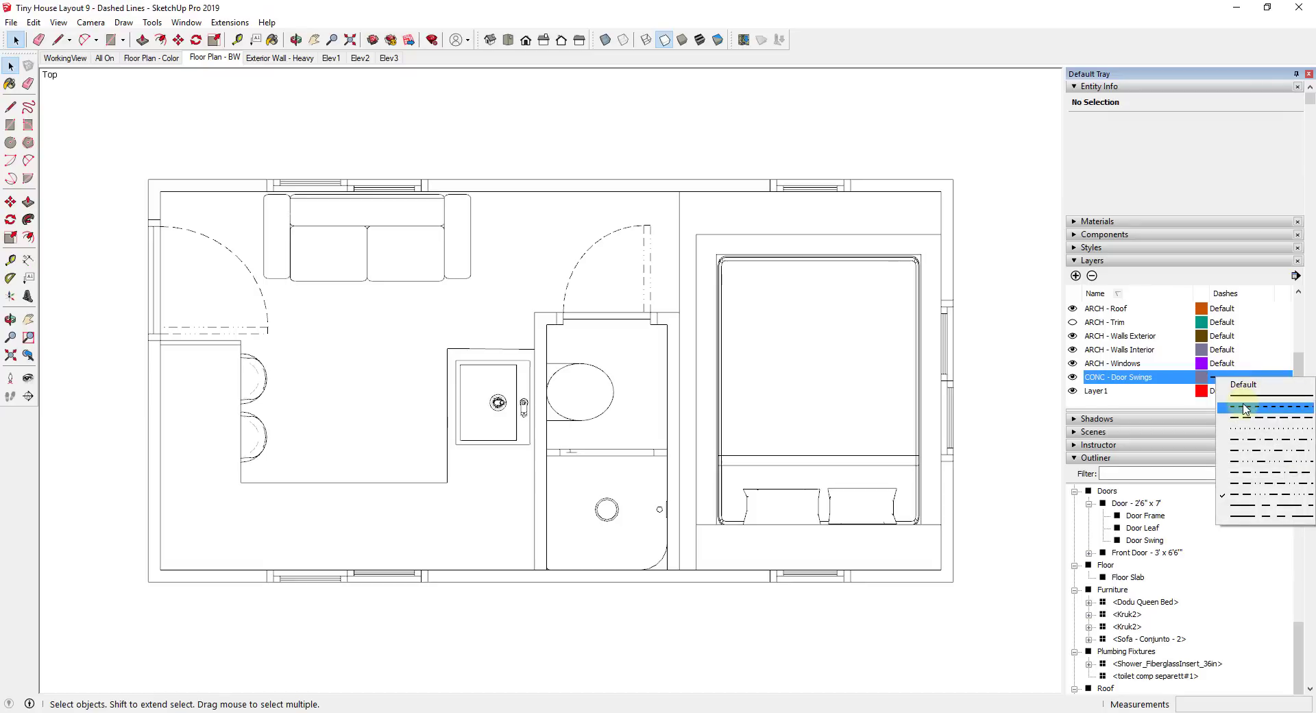
left_click(1249, 410)
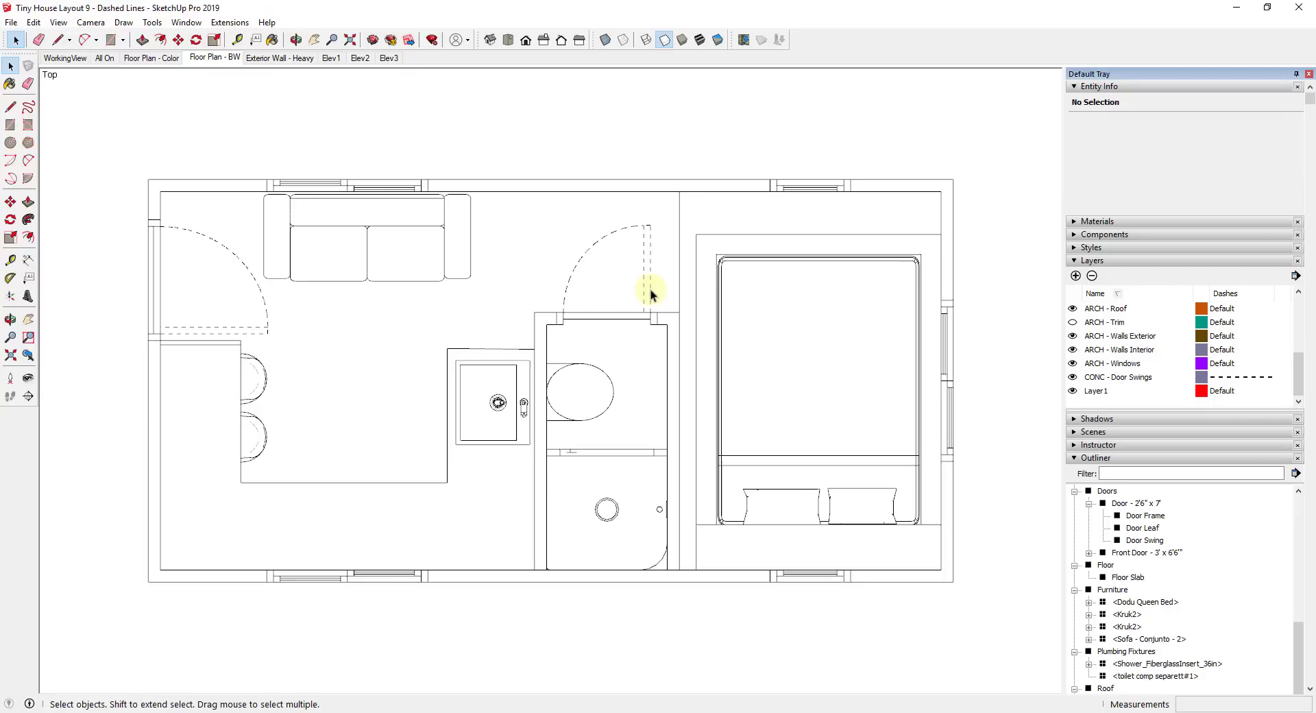
Step: Update the Floor Plan - BW scene with the dashed door swings and save the model
right_click(216, 59)
left_click(266, 121)
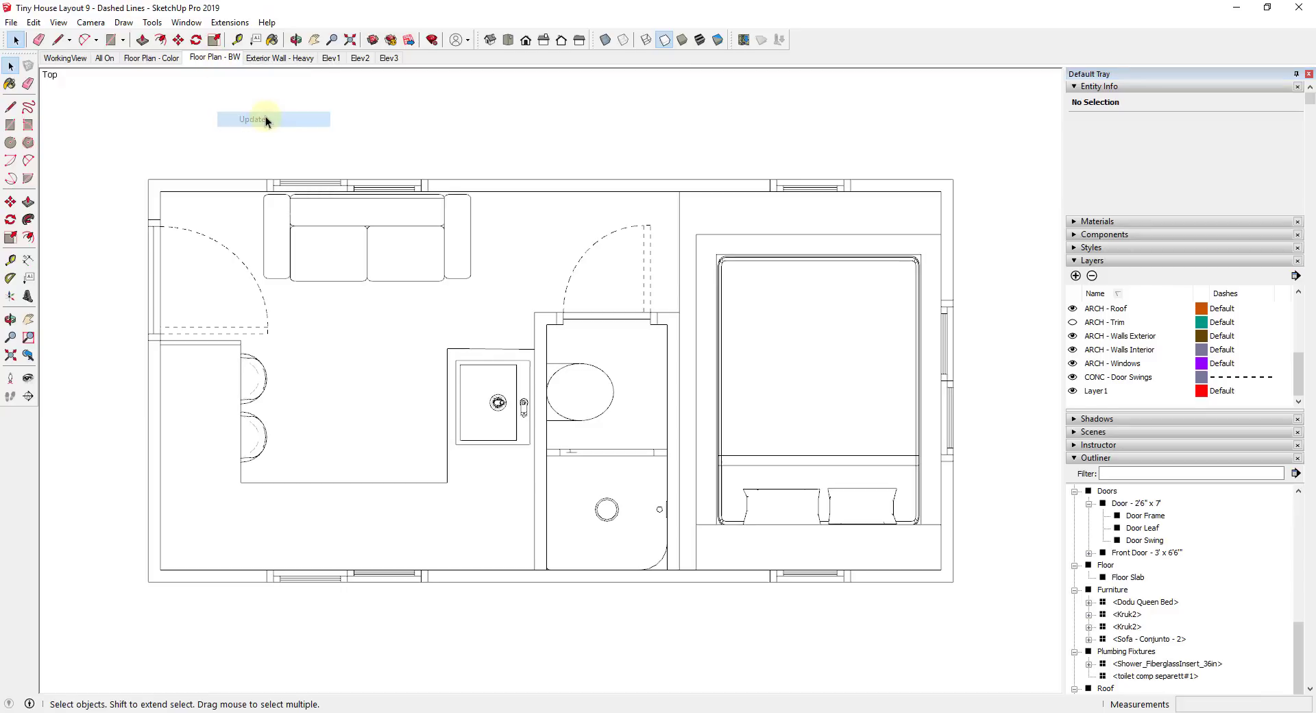
left_click(11, 23)
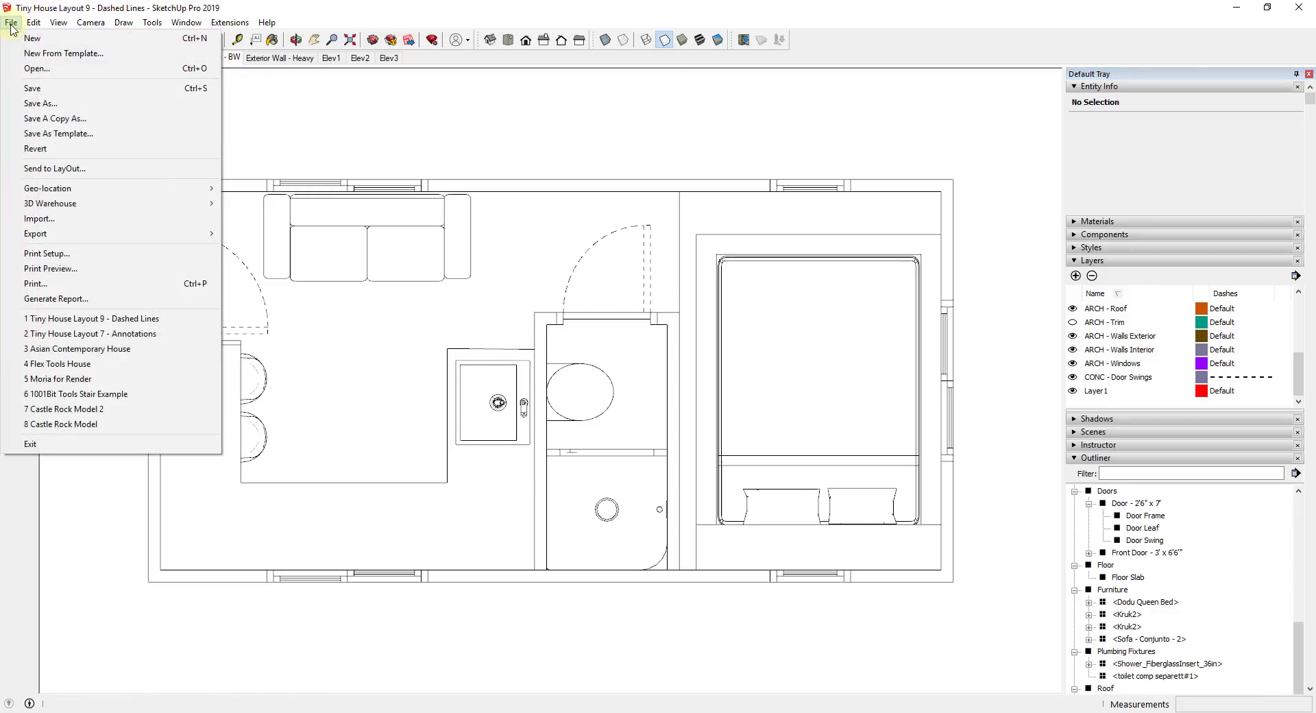
left_click(37, 92)
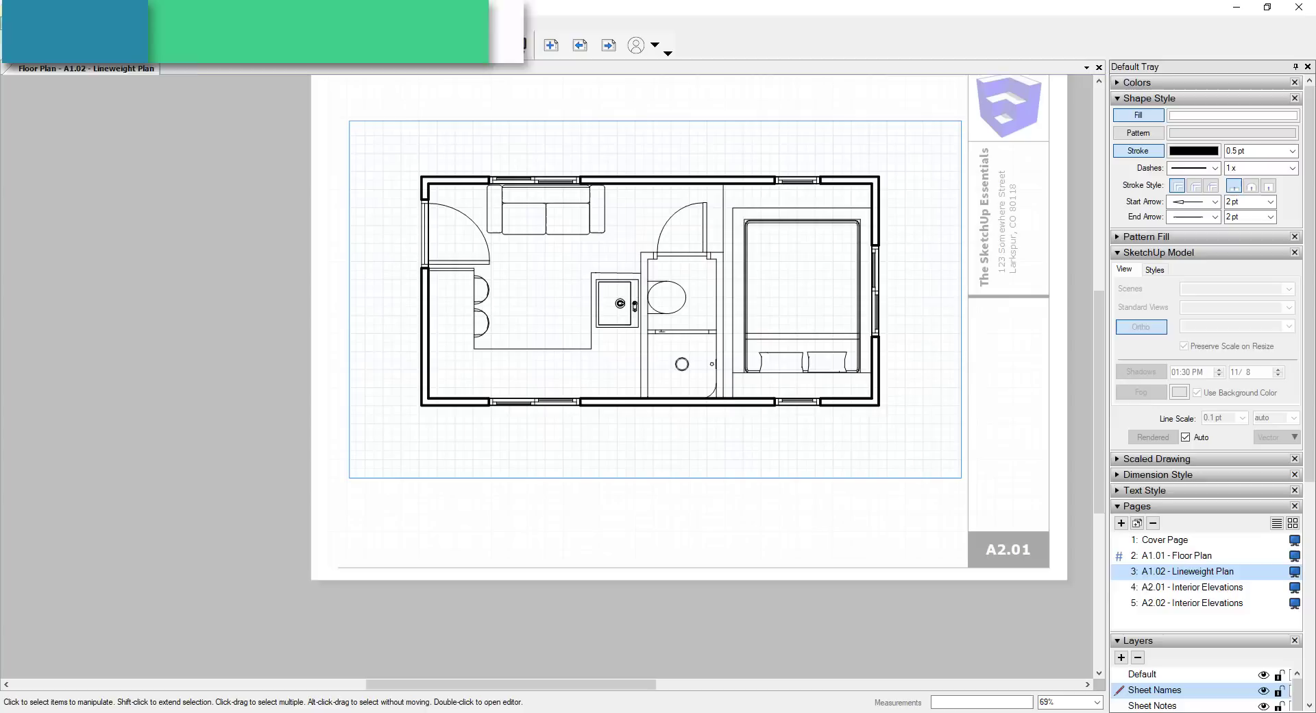
left_click(11, 23)
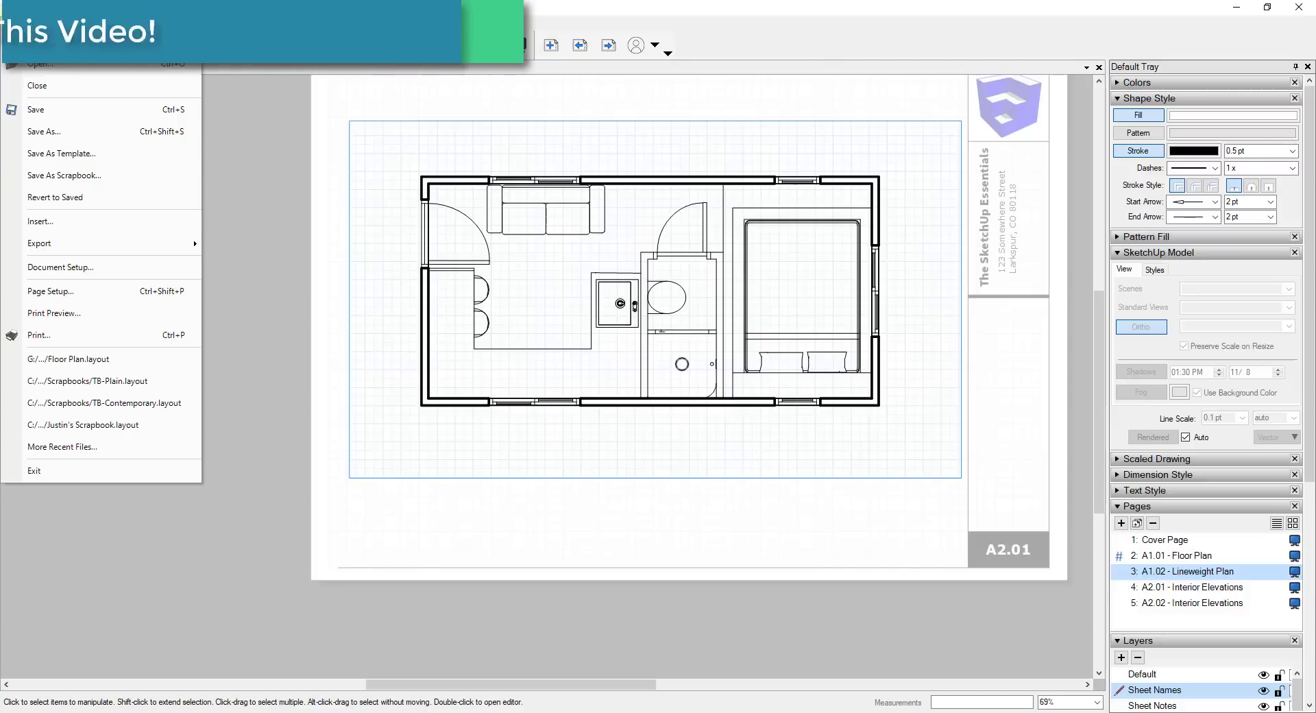
Step: Update the Tiny House Layout 9 - Dashed Lines reference in Document Setup so it shows Current
left_click(101, 267)
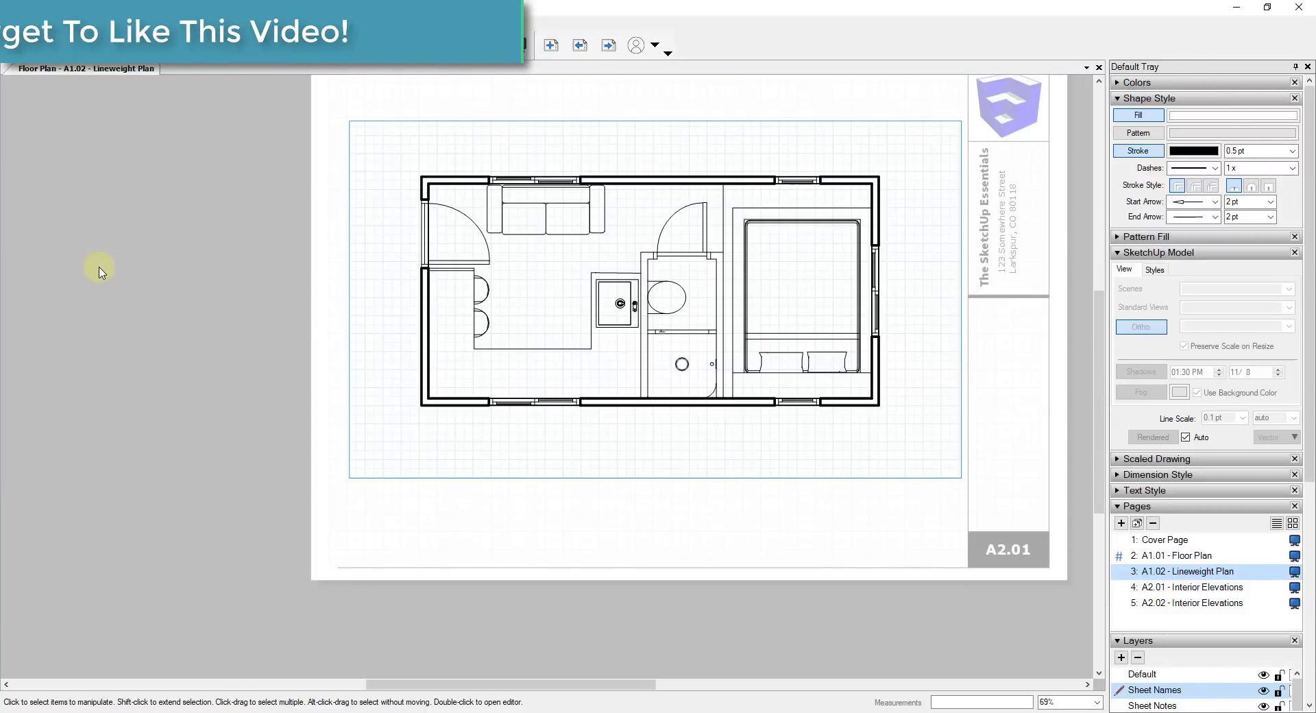
left_click(240, 132)
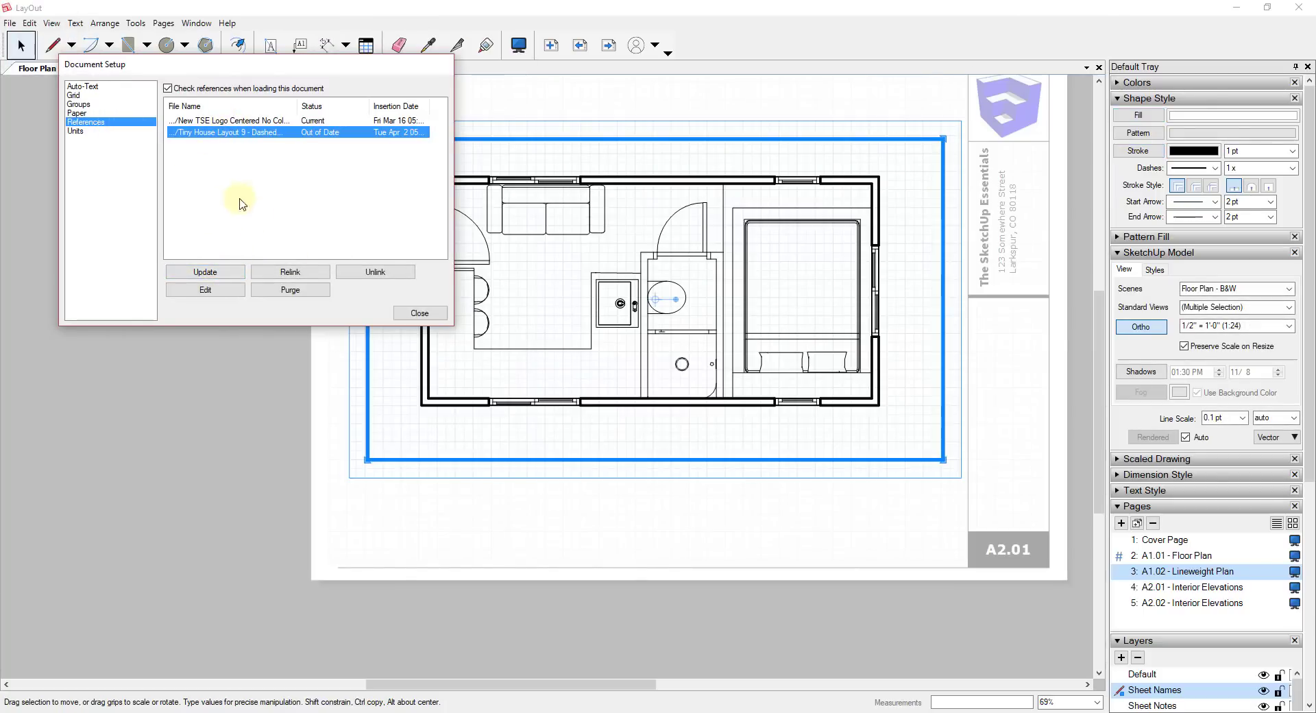
left_click(206, 271)
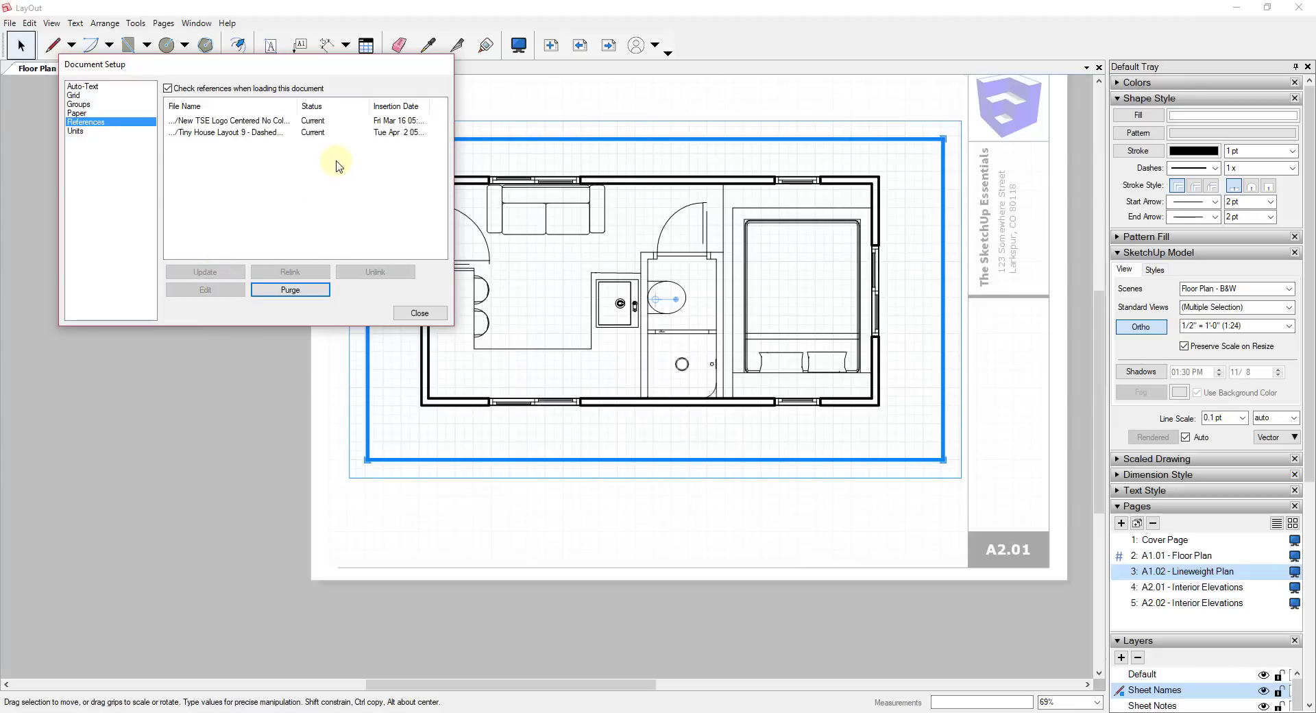
left_click(423, 312)
scroll(693, 211, "up", 8)
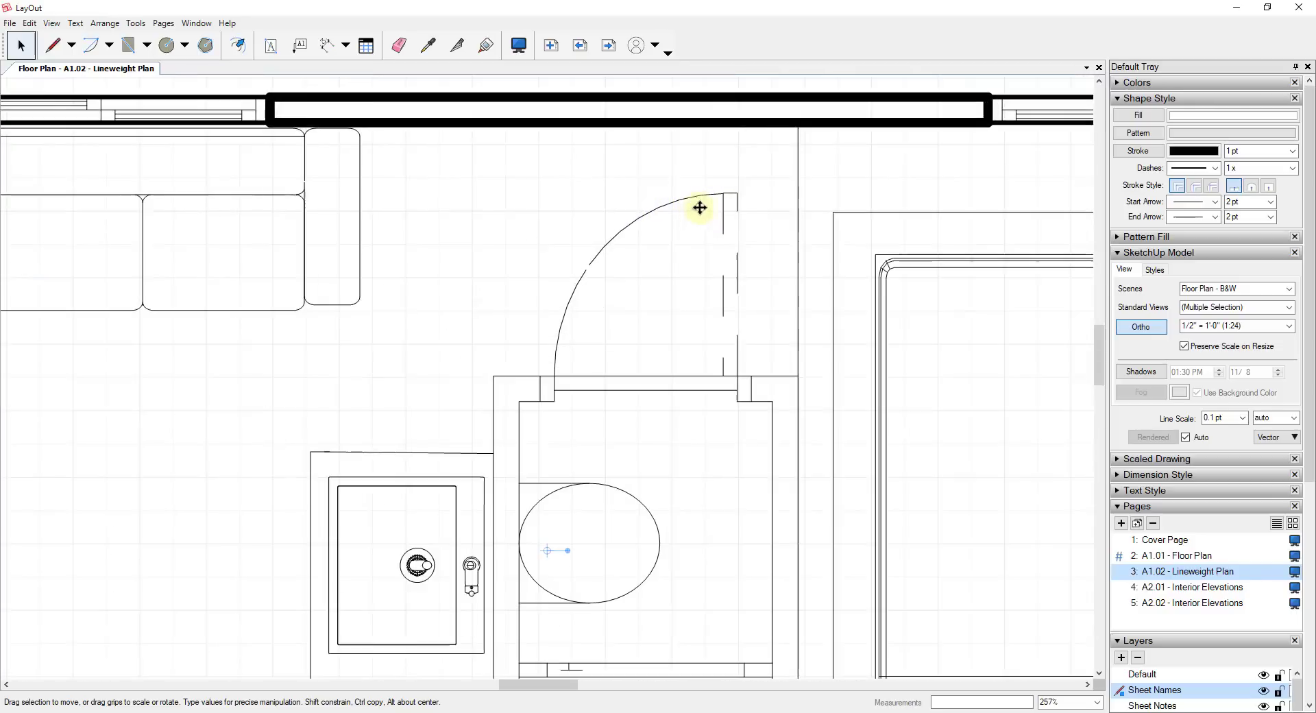
scroll(780, 239, "down", 8)
scroll(802, 244, "up", 6)
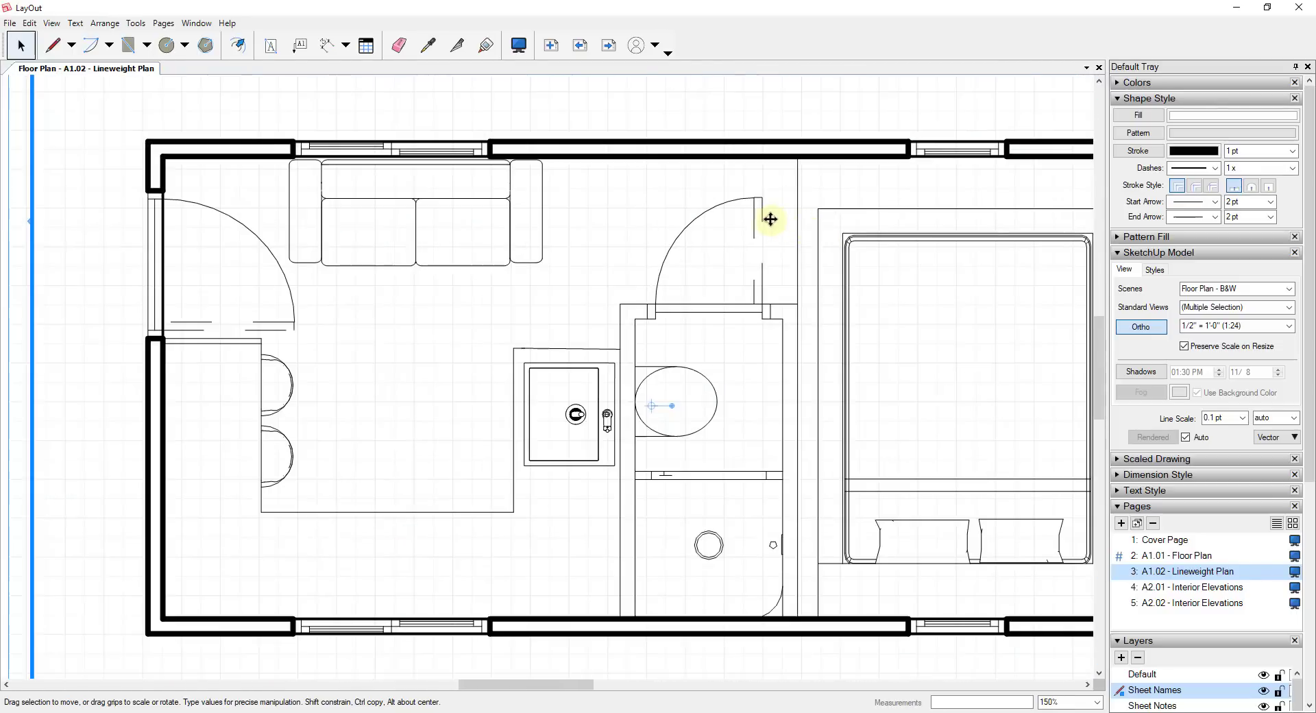
scroll(746, 235, "down", 3)
scroll(737, 223, "up", 1)
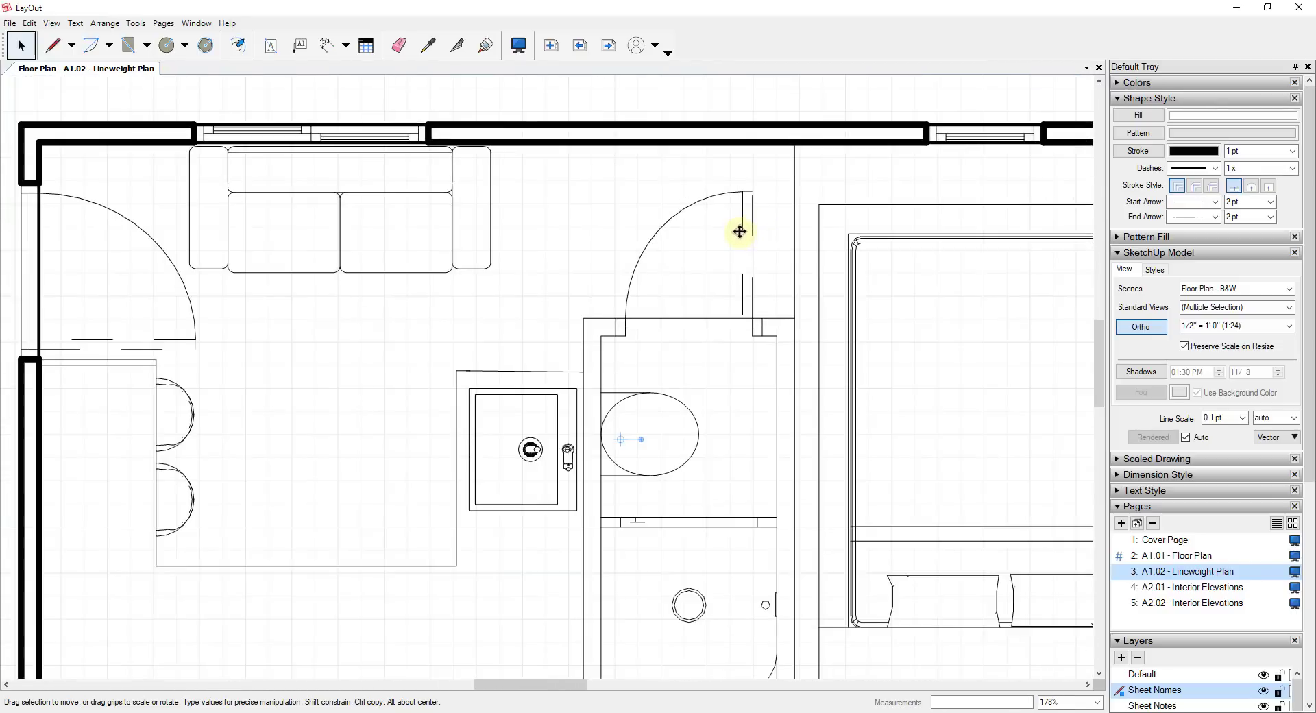
scroll(739, 232, "down", 2)
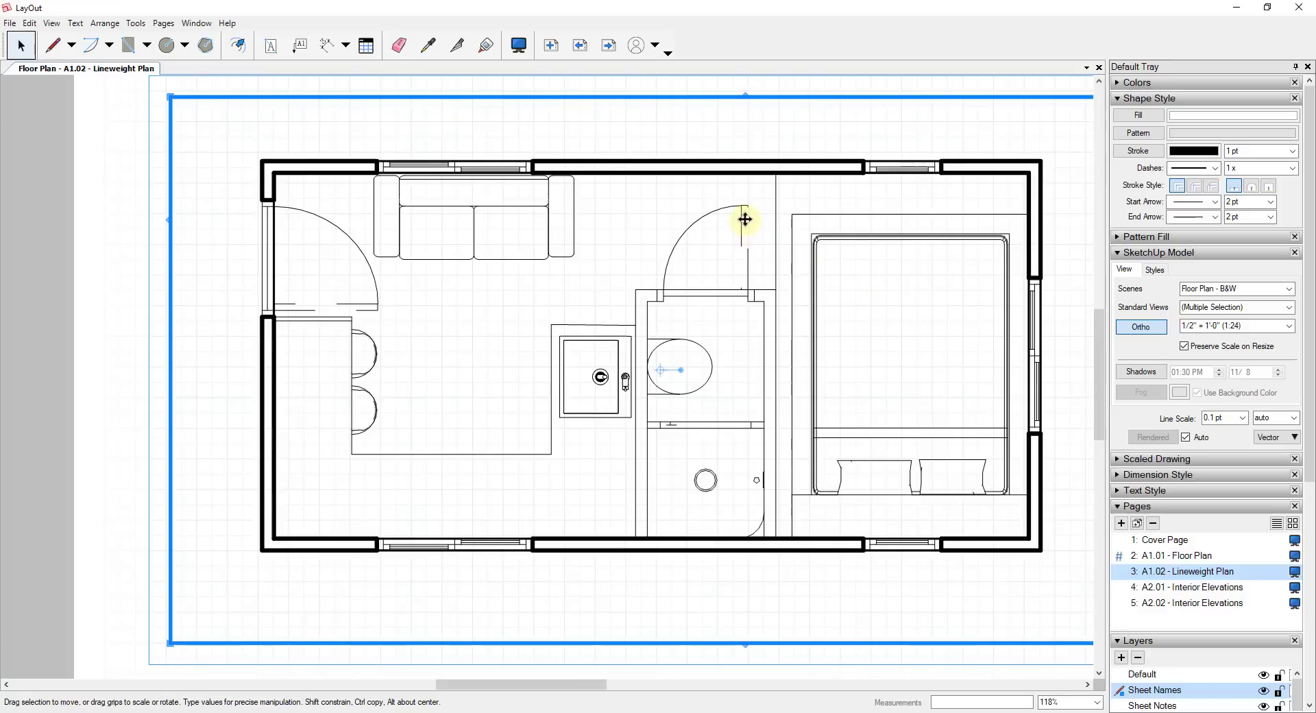
Step: Set the floor plan viewport's Line Scale to 0.4 pt, then raise it to 0.6 pt
left_click(1242, 418)
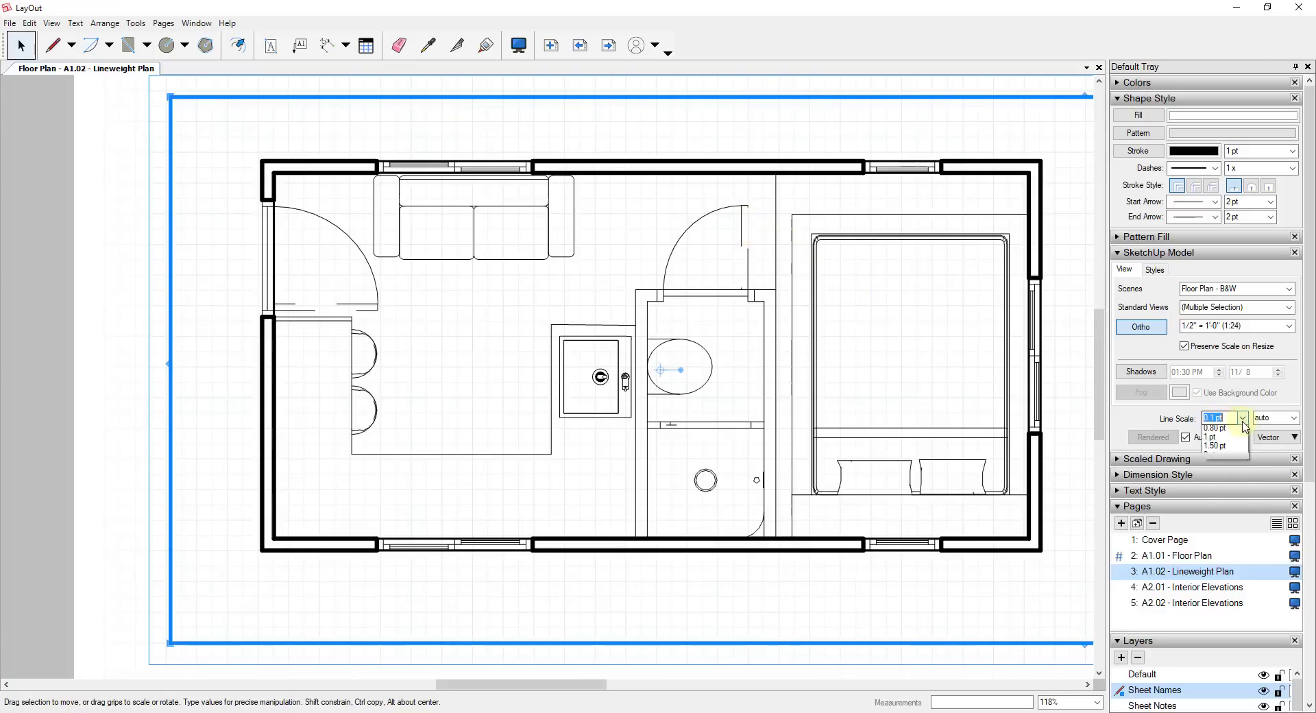
left_click(1225, 419)
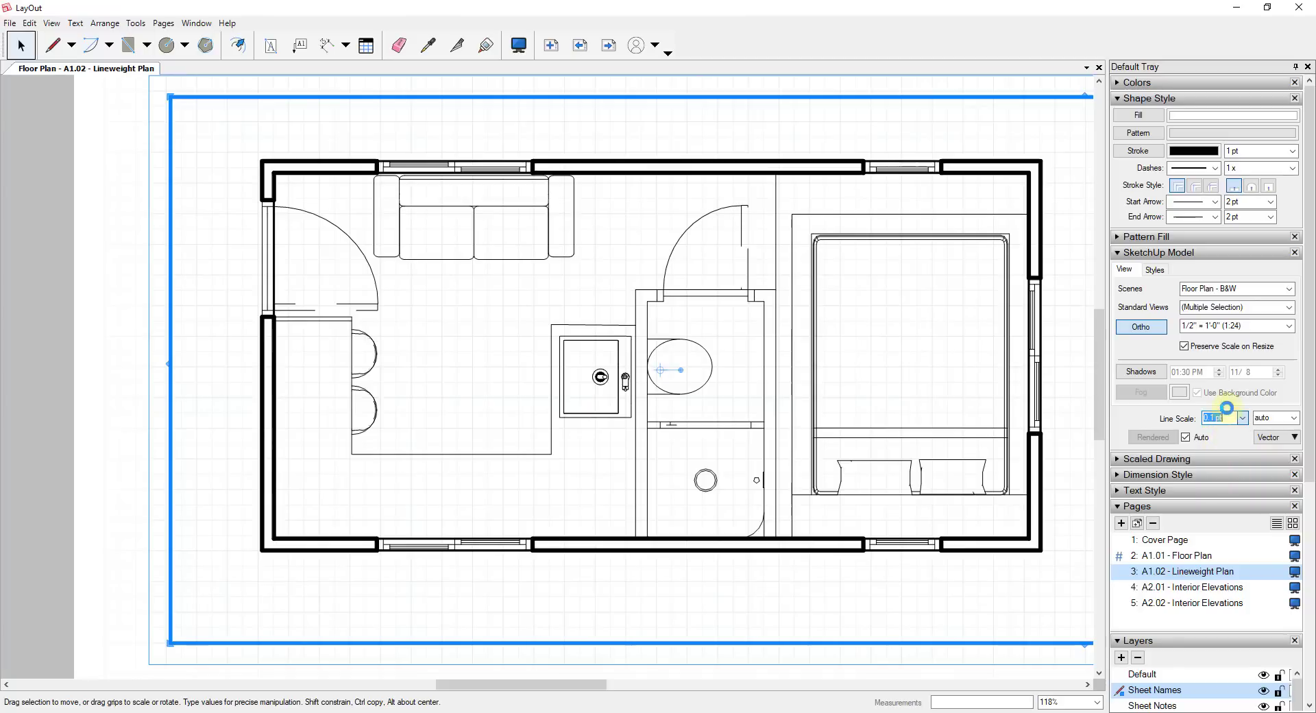
type("0.4")
key("Return")
left_click(1243, 418)
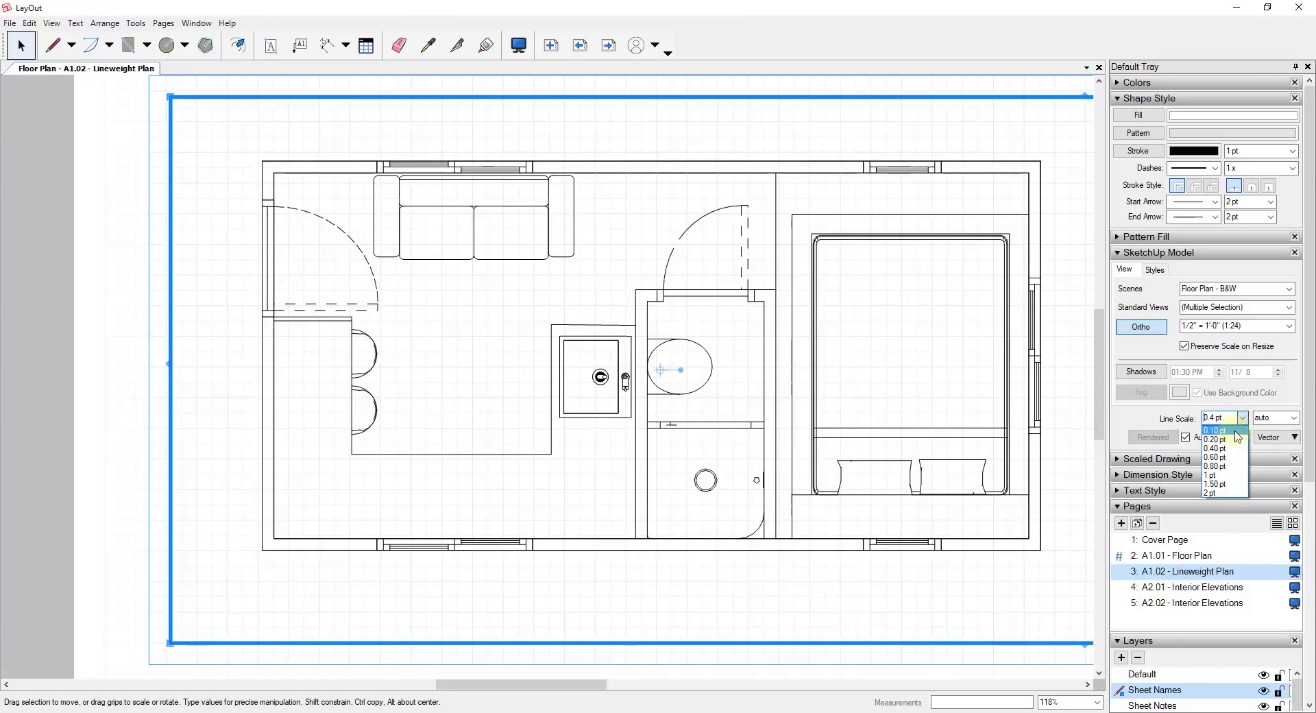
left_click(1222, 459)
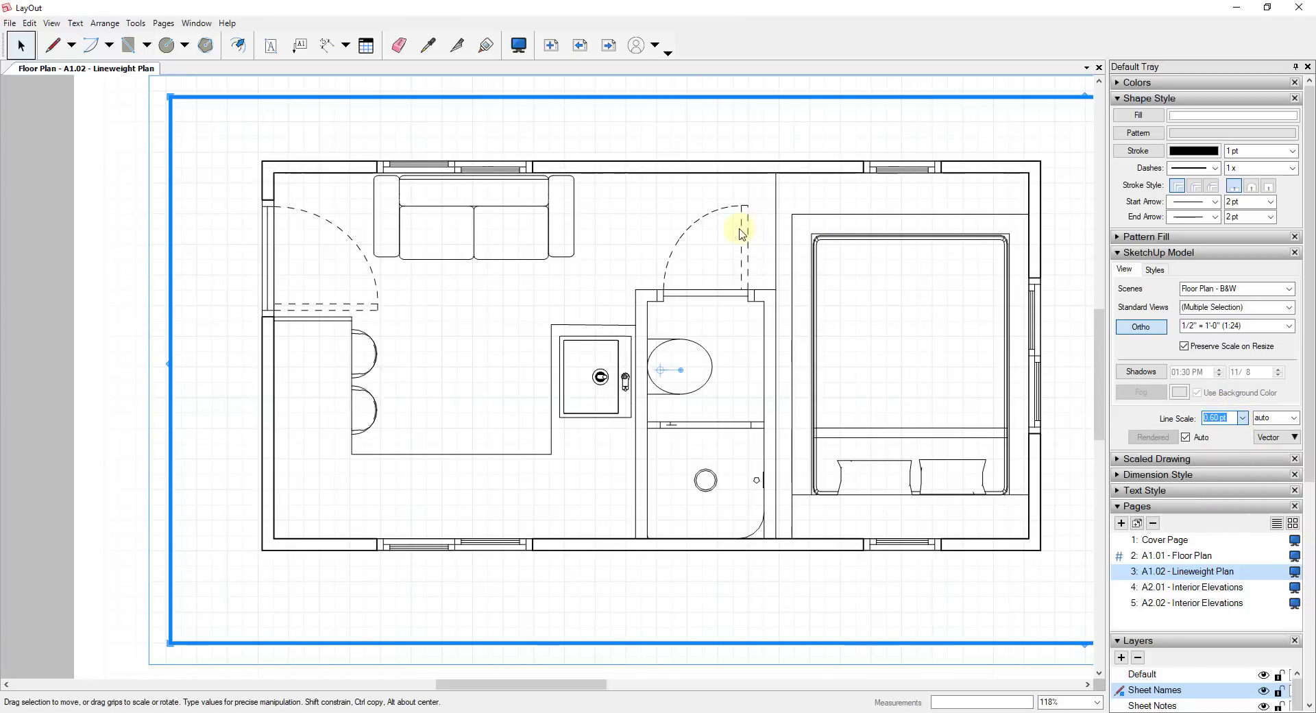
scroll(1246, 420, "down", 2)
left_click(1244, 418)
left_click(1244, 418)
scroll(706, 212, "up", 5)
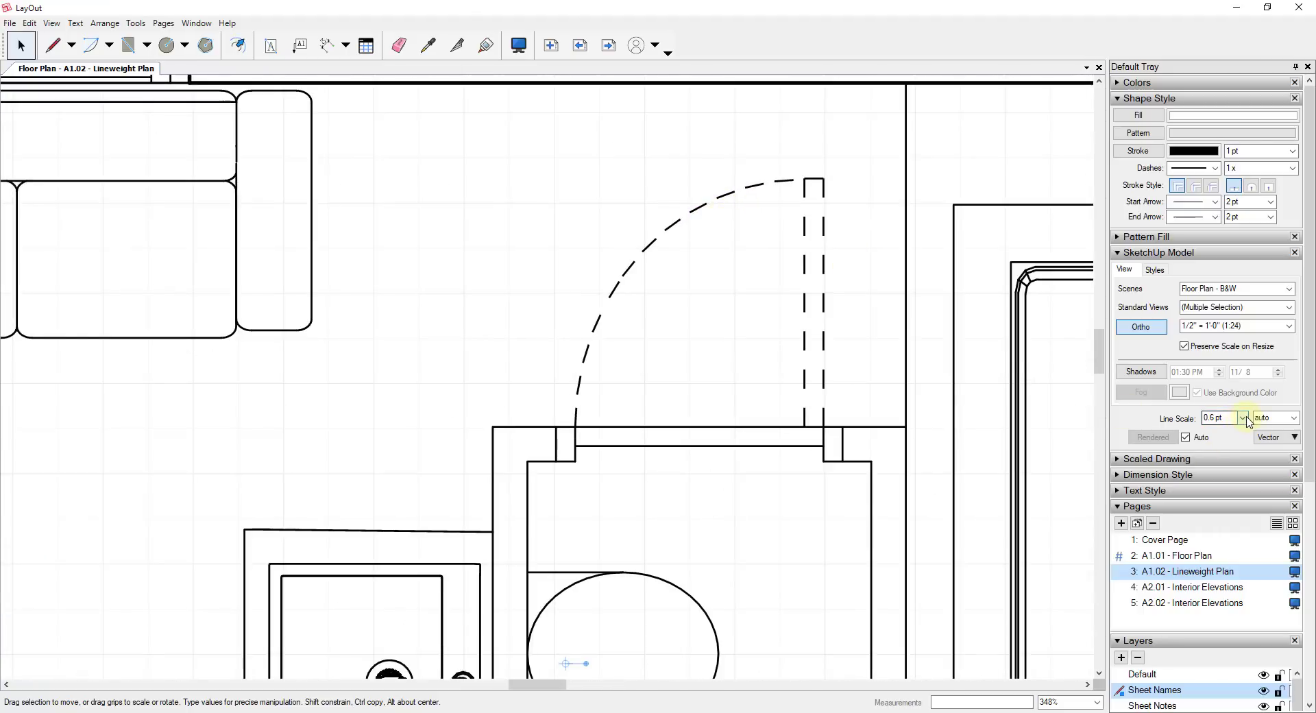
scroll(758, 305, "down", 6)
scroll(784, 291, "up", 1)
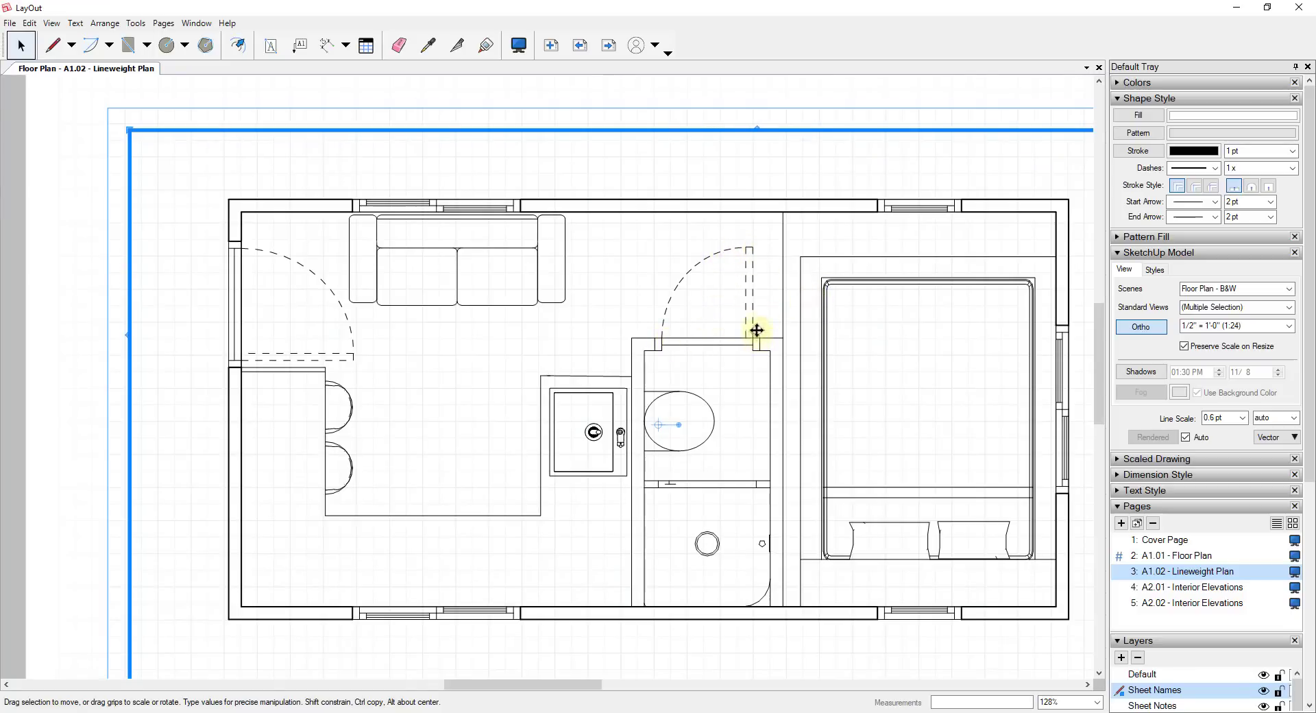
scroll(756, 281, "down", 2)
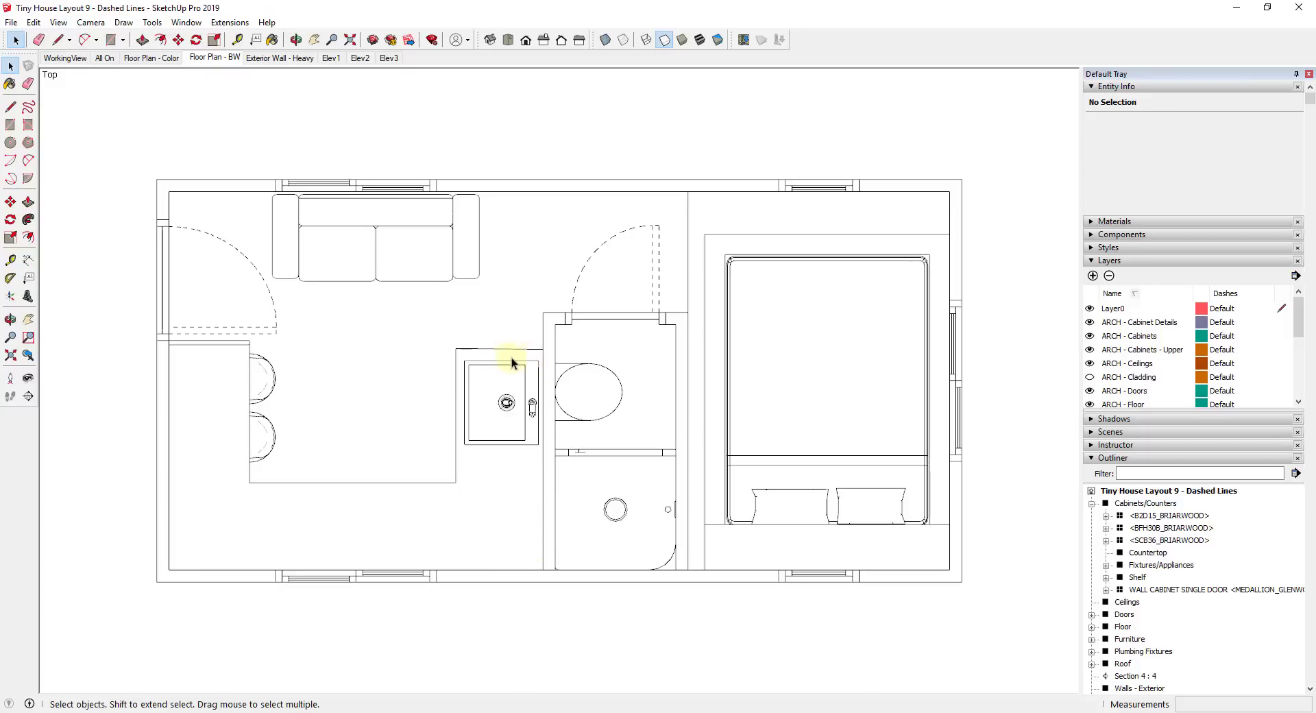
Step: Step through the Elev3, Elev1 and Elev2 scenes, ending on Floor Plan - Color
left_click(388, 58)
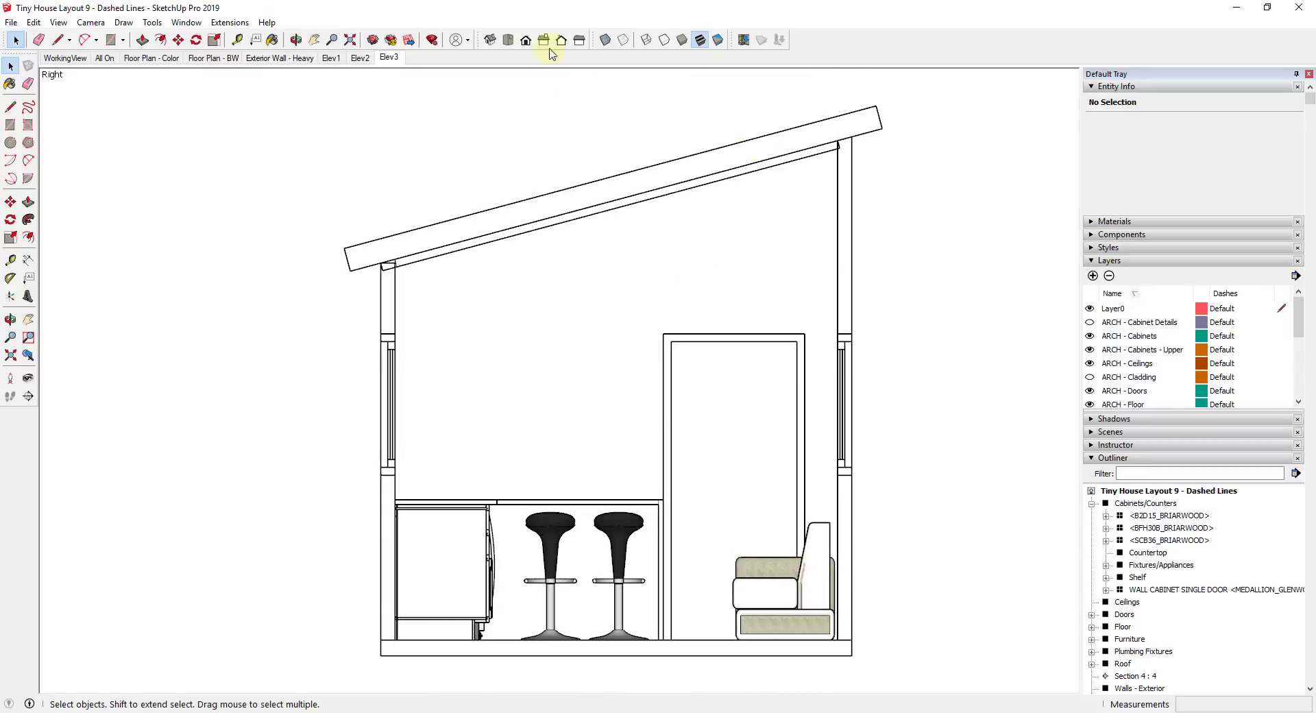
left_click(331, 57)
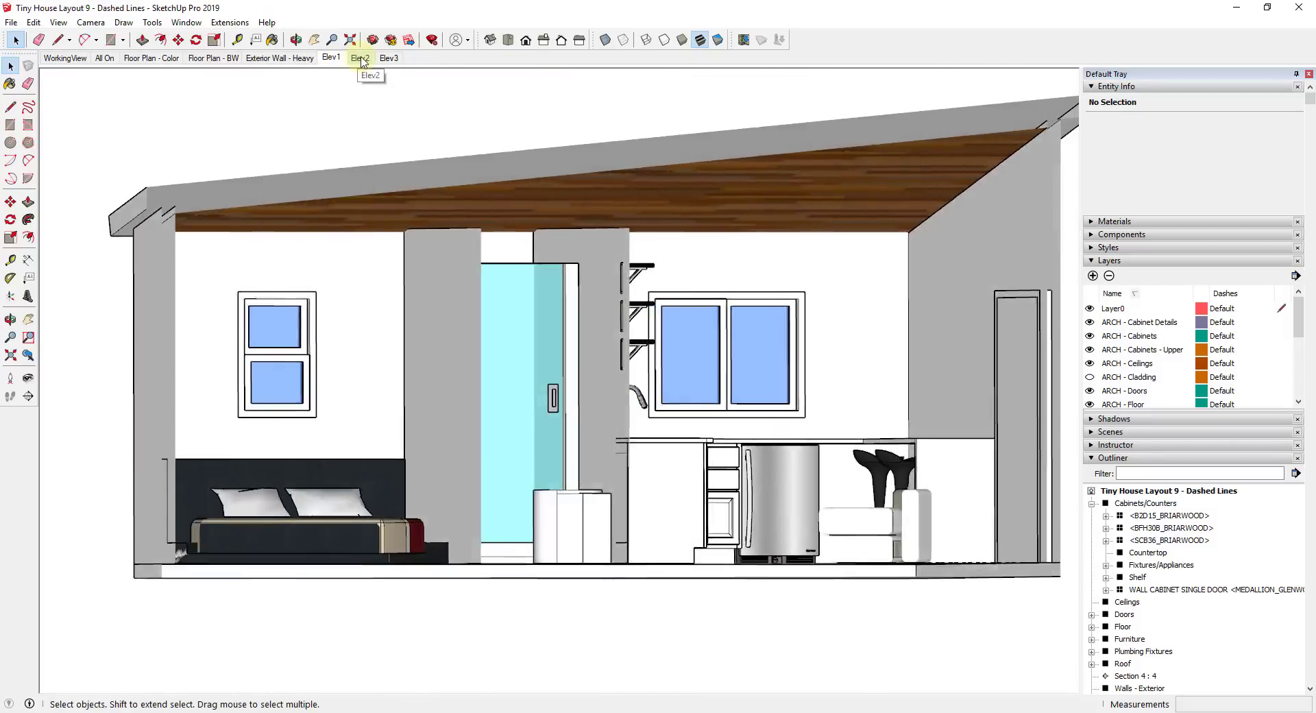
left_click(360, 59)
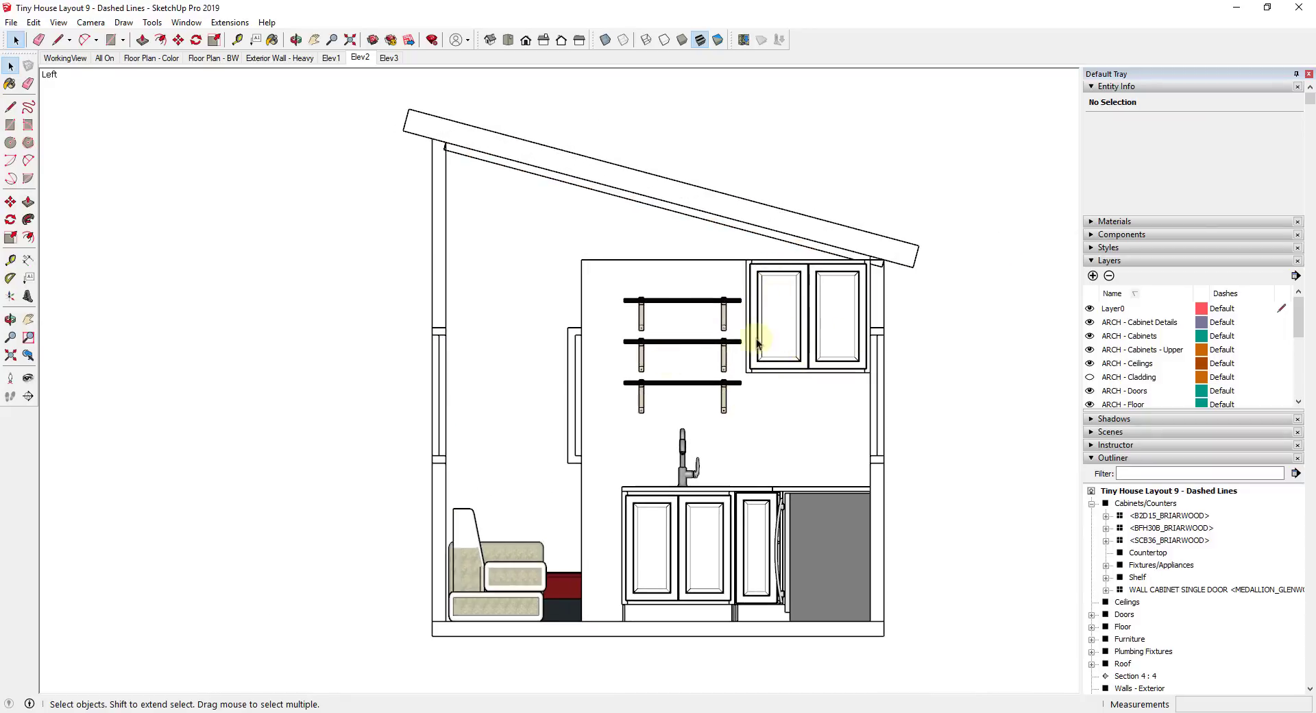
left_click(168, 60)
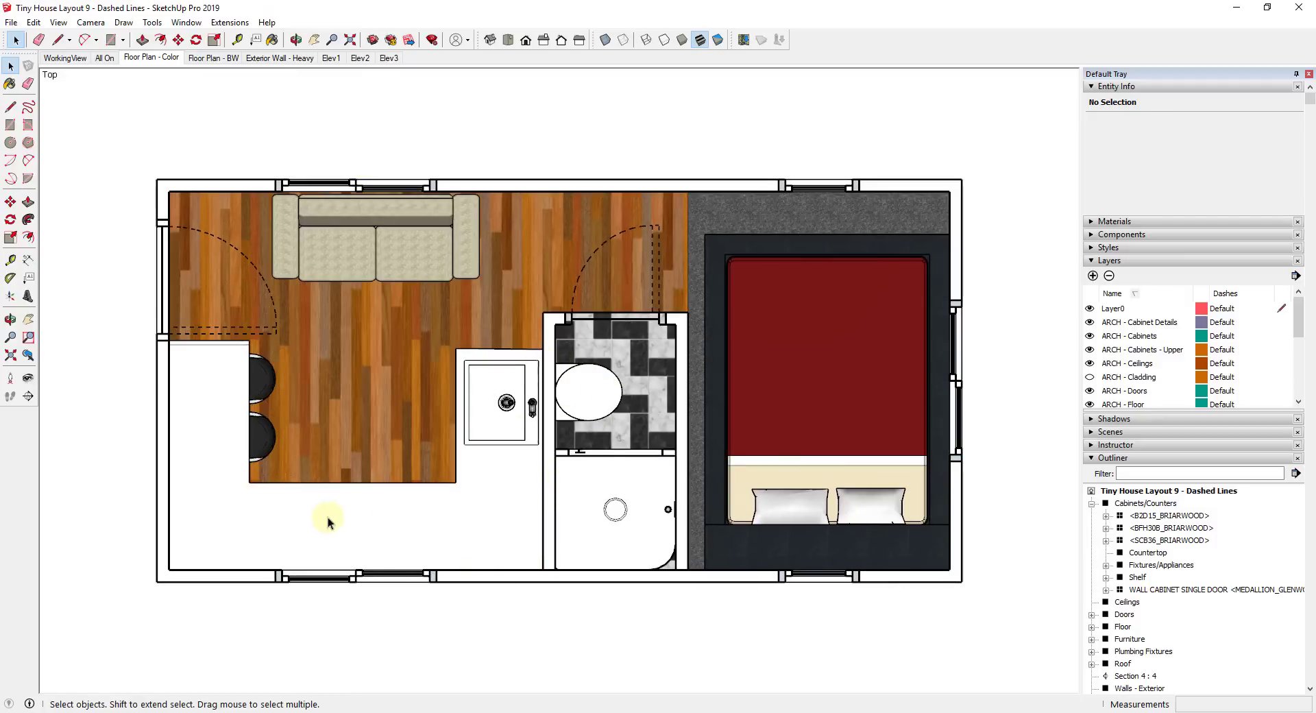
Step: Return to Floor Plan - BW with section planes shown, orbit to an isometric view, and select Section 4
left_click(209, 60)
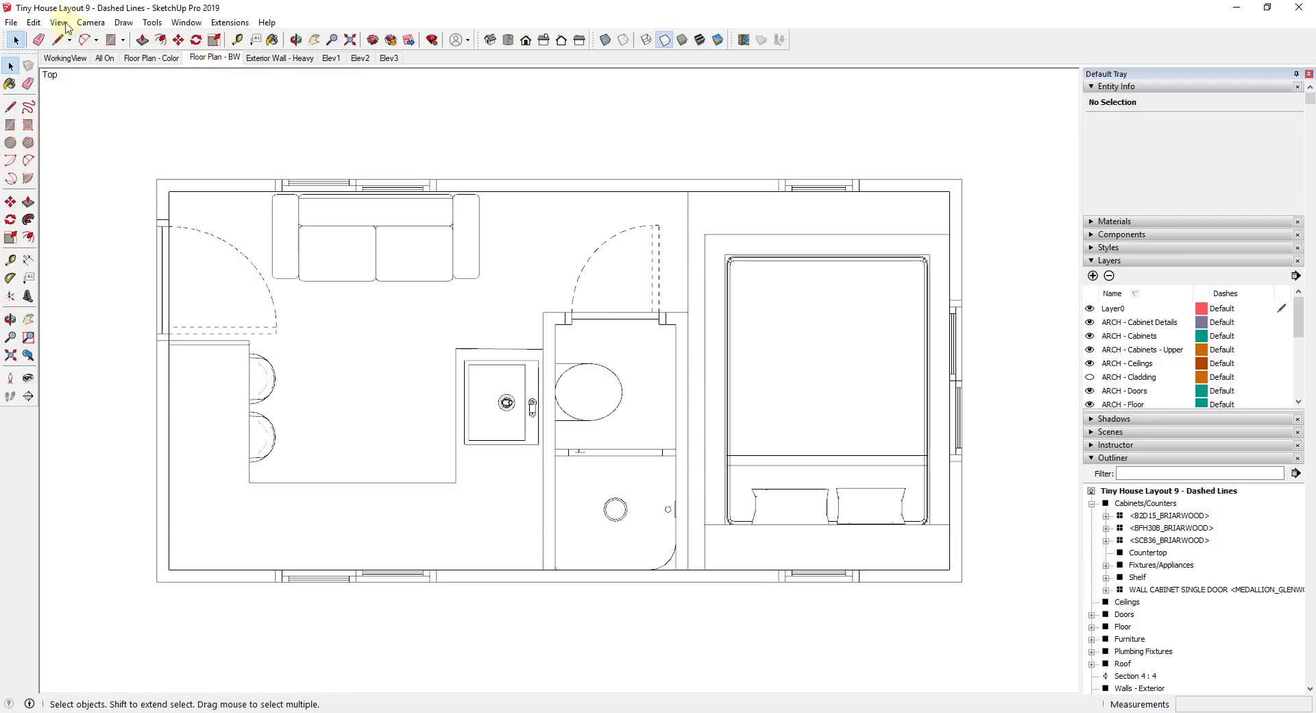
left_click(58, 21)
left_click(96, 88)
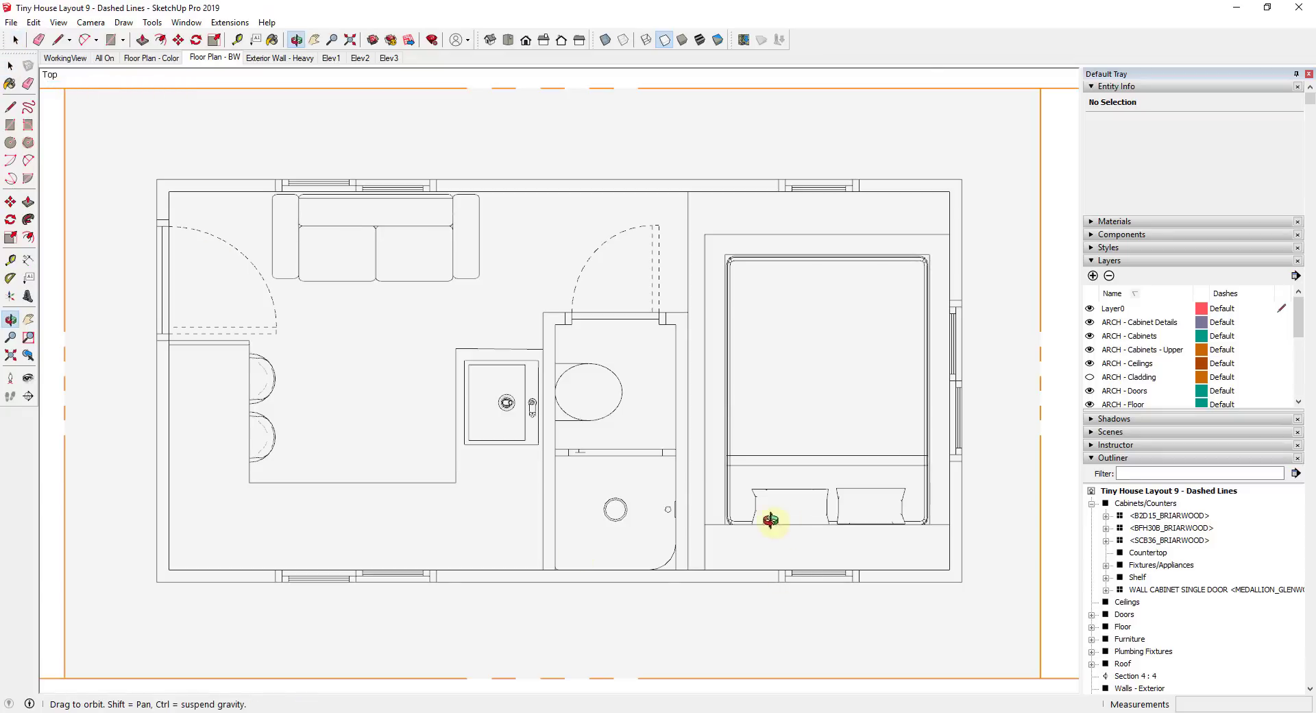
middle_click_drag(769, 523, 308, 256)
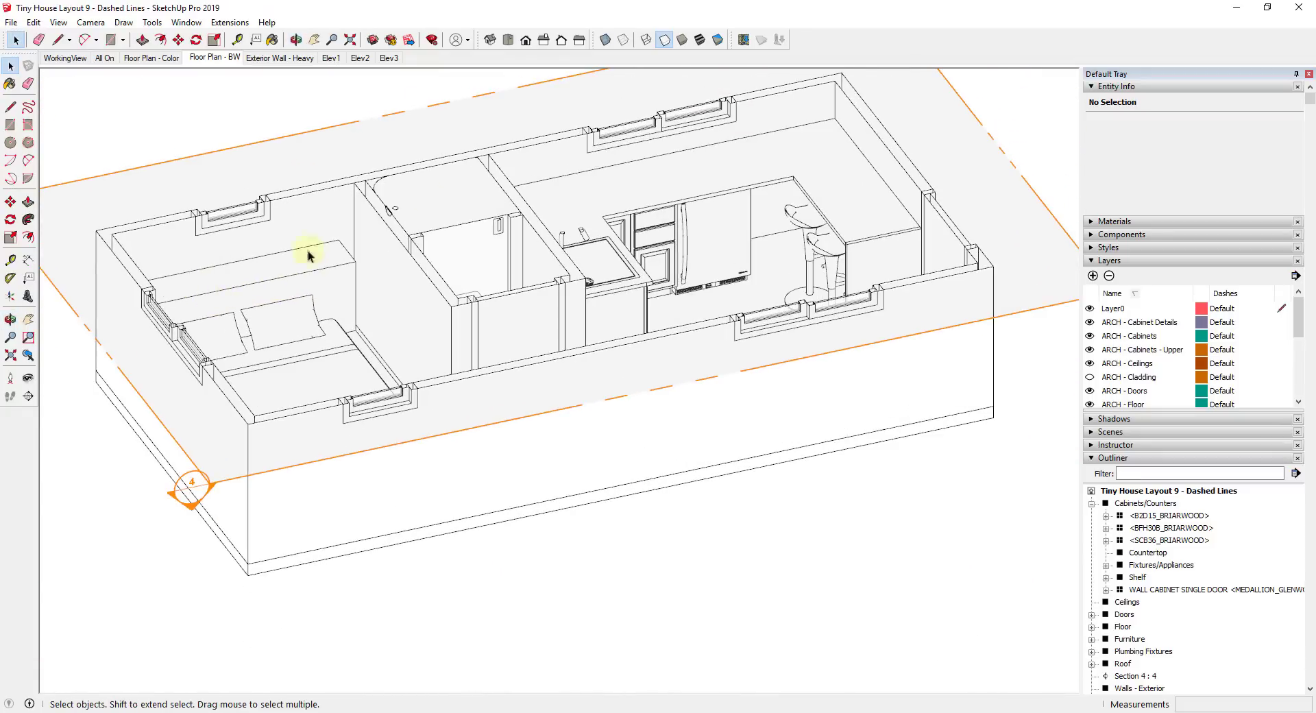
middle_click_drag(644, 110, 462, 233)
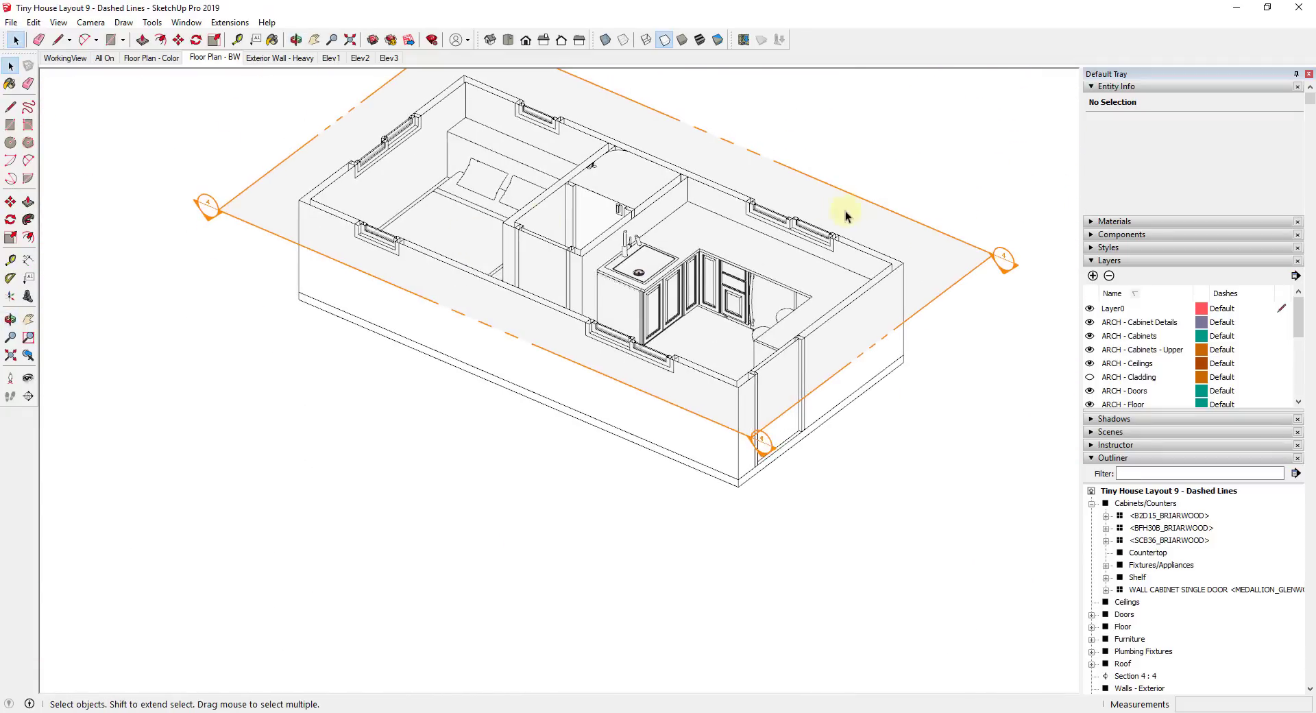
middle_click_drag(846, 212, 753, 196)
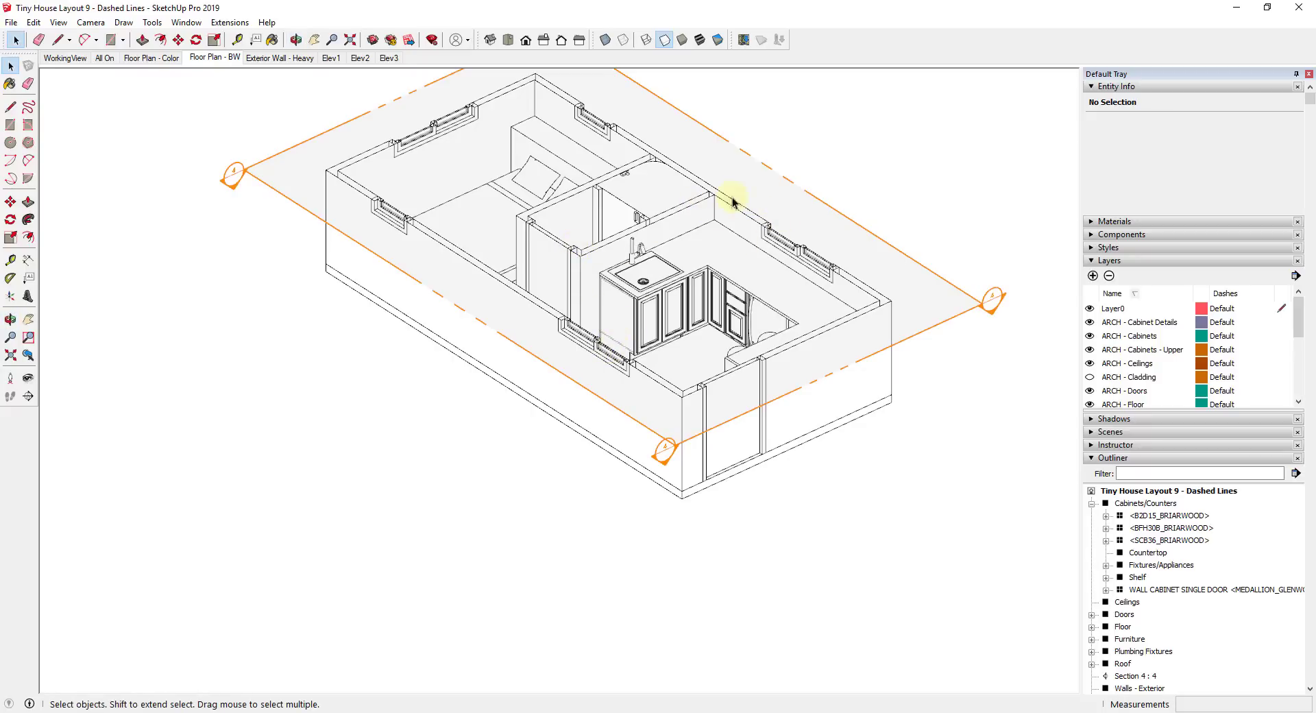
left_click(943, 297)
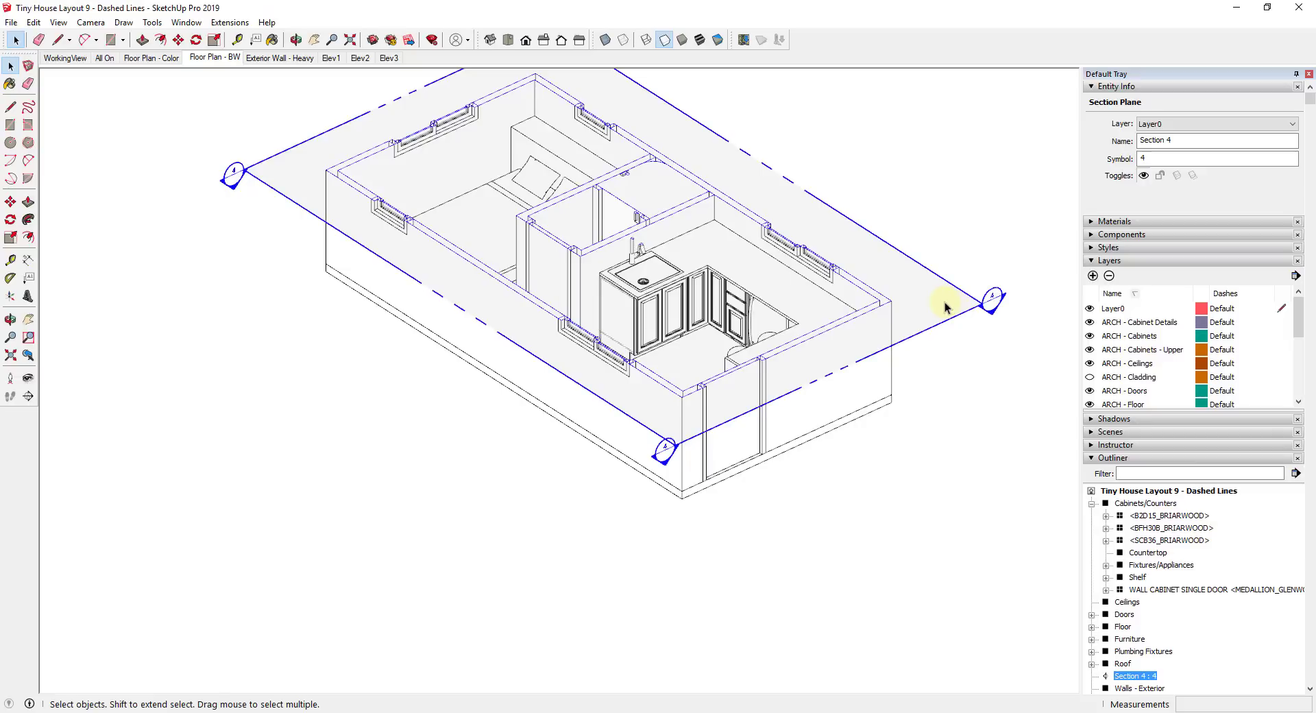
Step: Start moving the Section 4 plane, then jump back to the Floor Plan - BW scene
key("m")
left_click(946, 297)
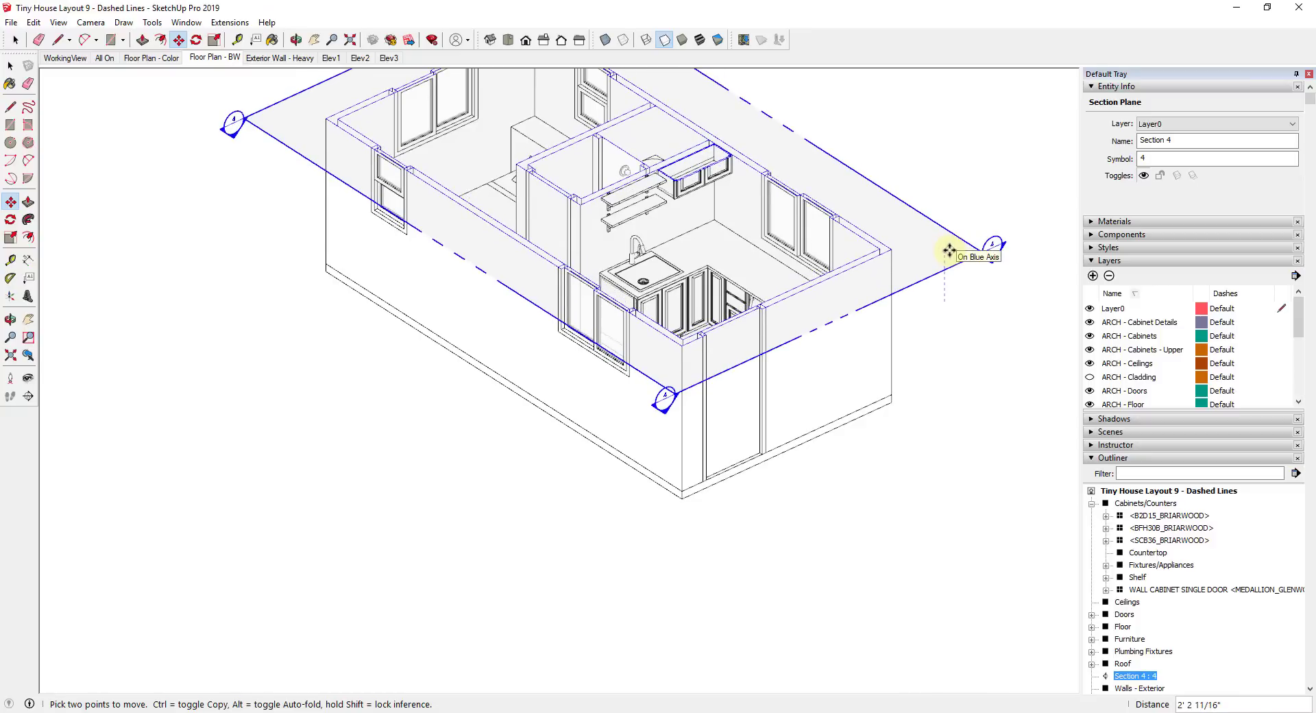
left_click(222, 60)
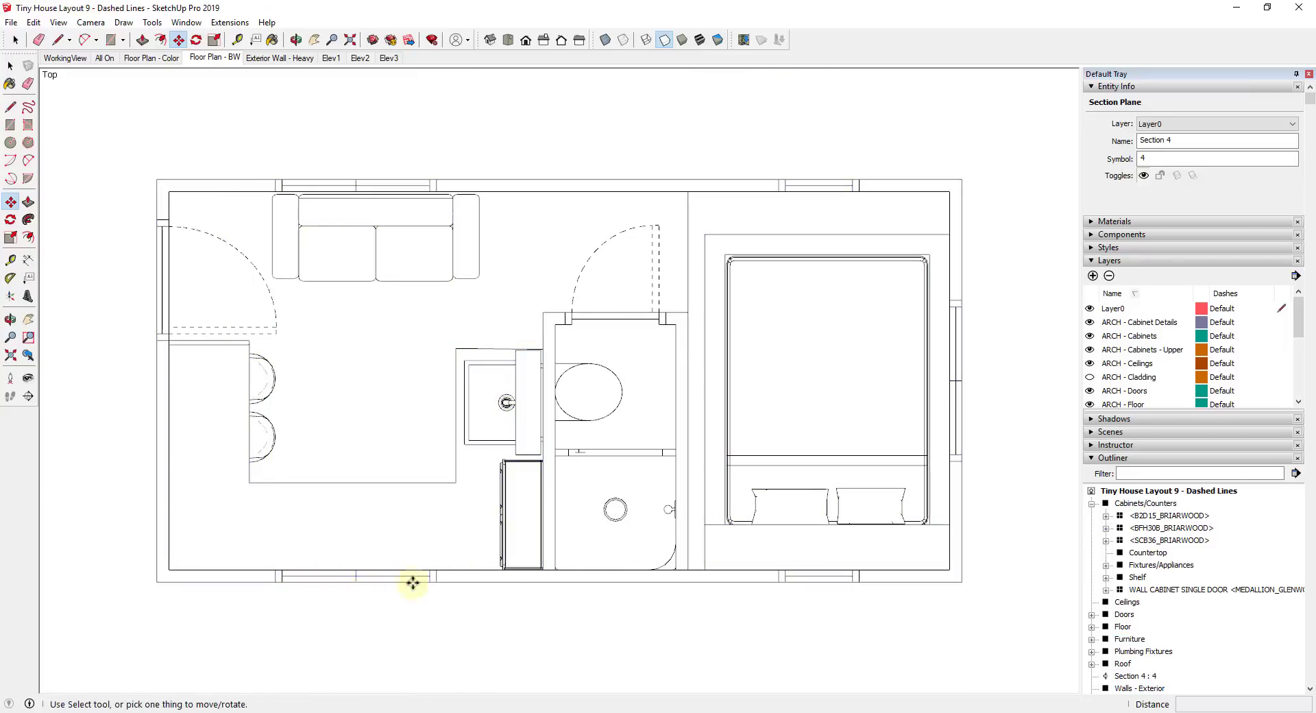
Step: Orbit into 3D, show section planes, and move Section 4 slightly higher
middle_click_drag(390, 537, 664, 382)
scroll(547, 375, "up", 5)
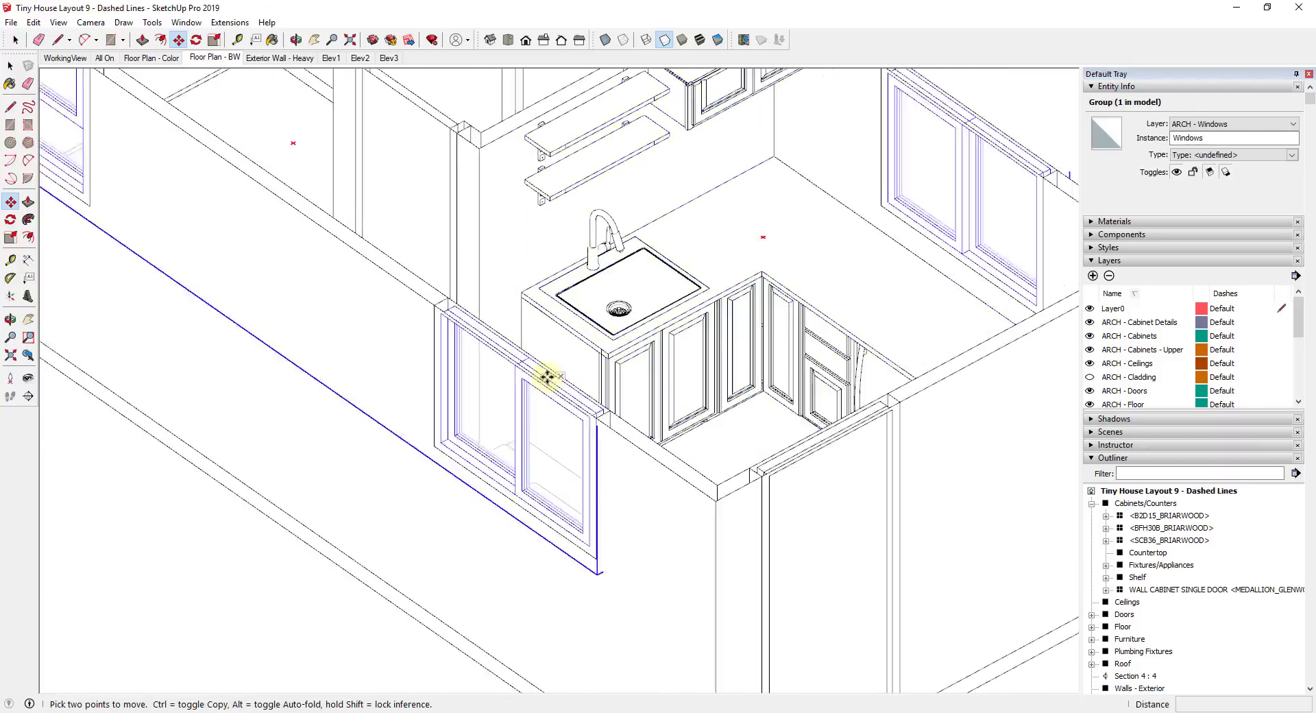
scroll(546, 375, "up", 1)
scroll(522, 464, "up", 1)
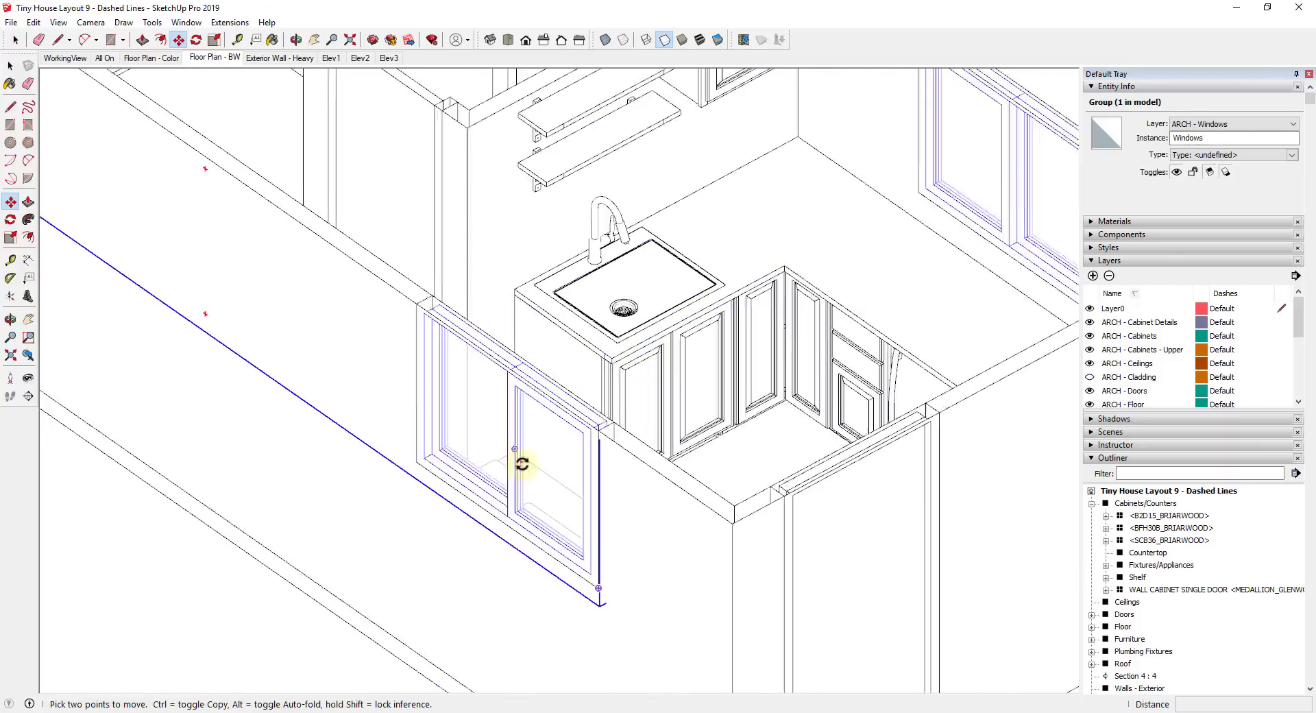
scroll(522, 464, "down", 8)
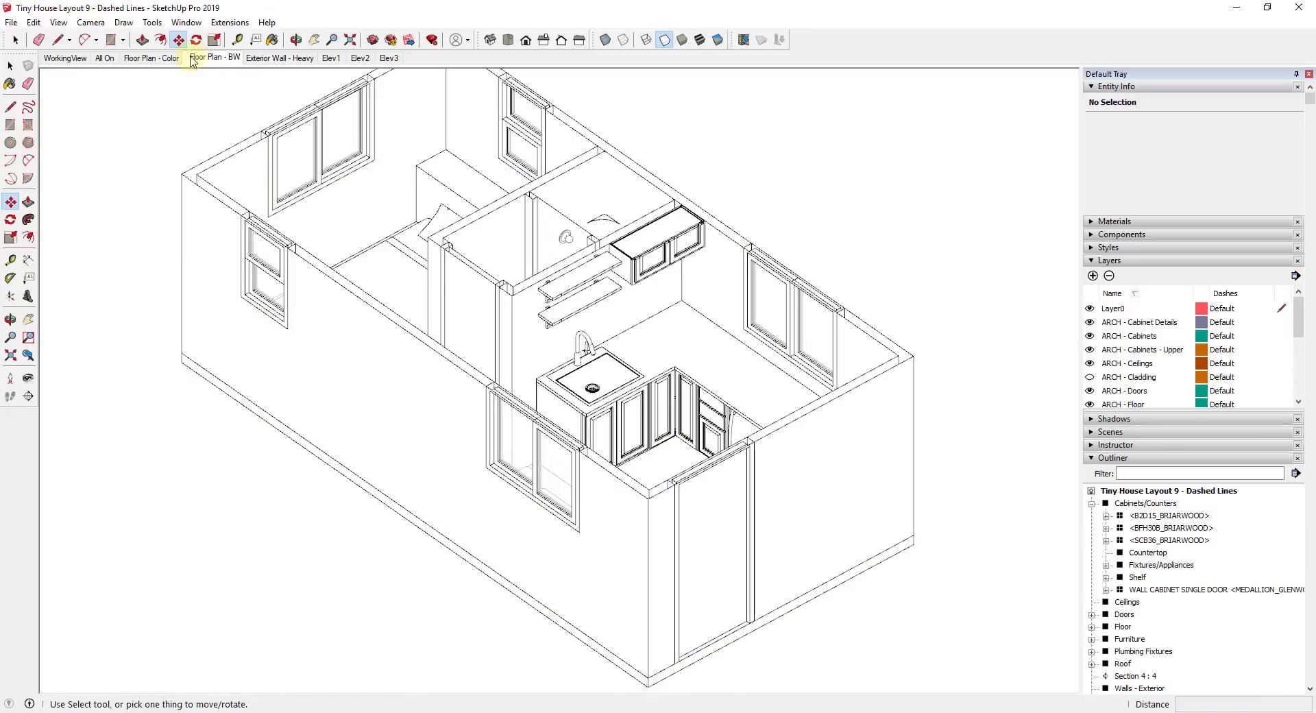
left_click(58, 22)
left_click(96, 89)
left_click(969, 363)
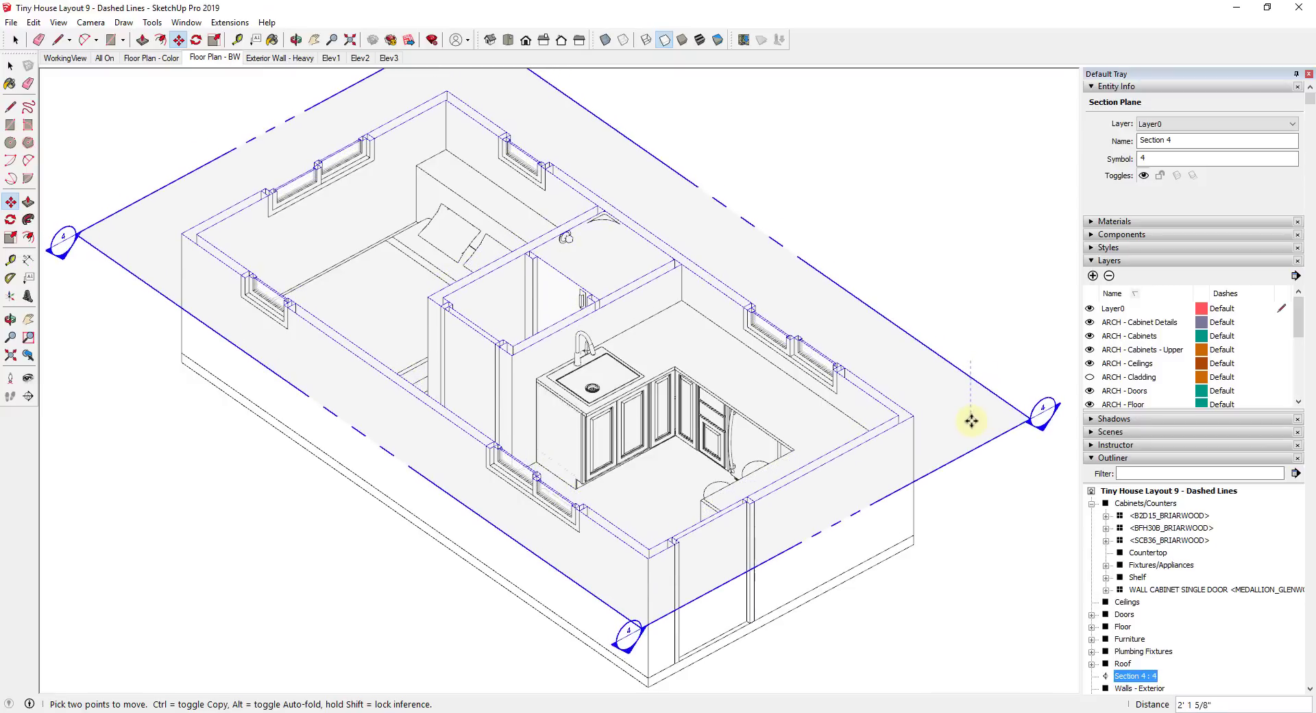
left_click(969, 414)
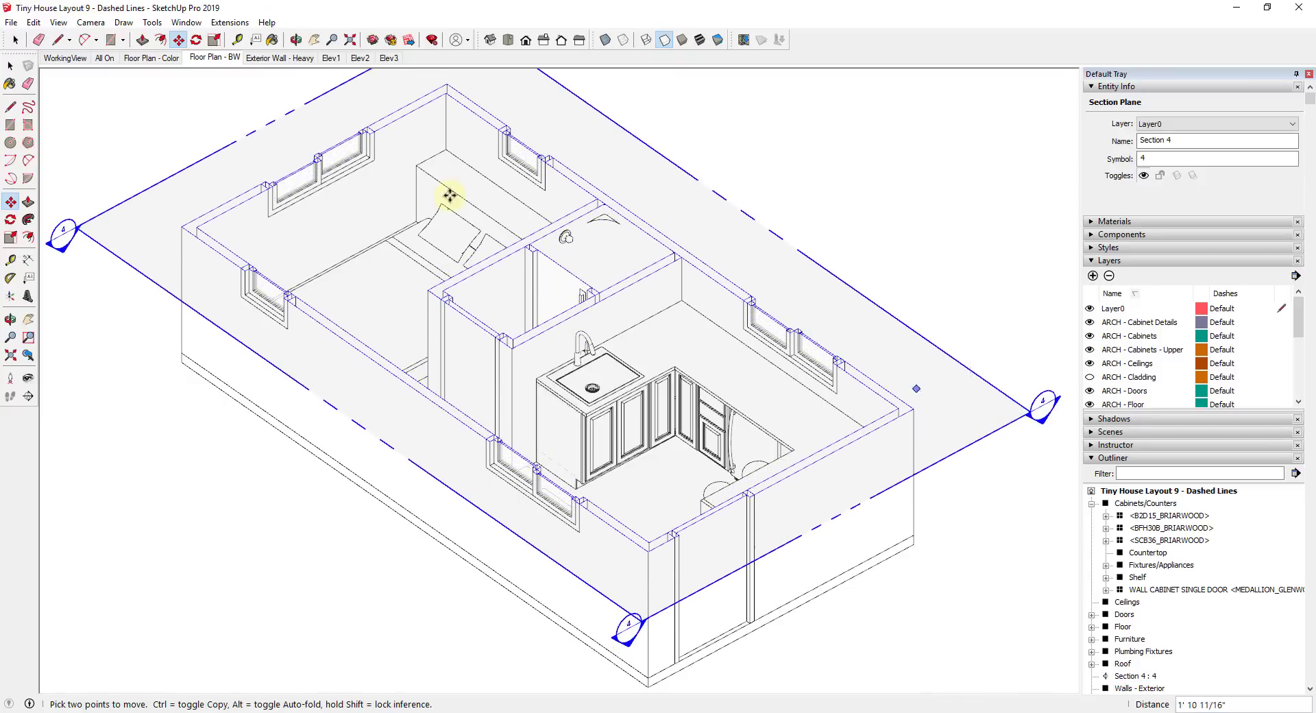
Step: Return to the Floor Plan - BW scene and cancel the accidental moves of the windows group
left_click(209, 59)
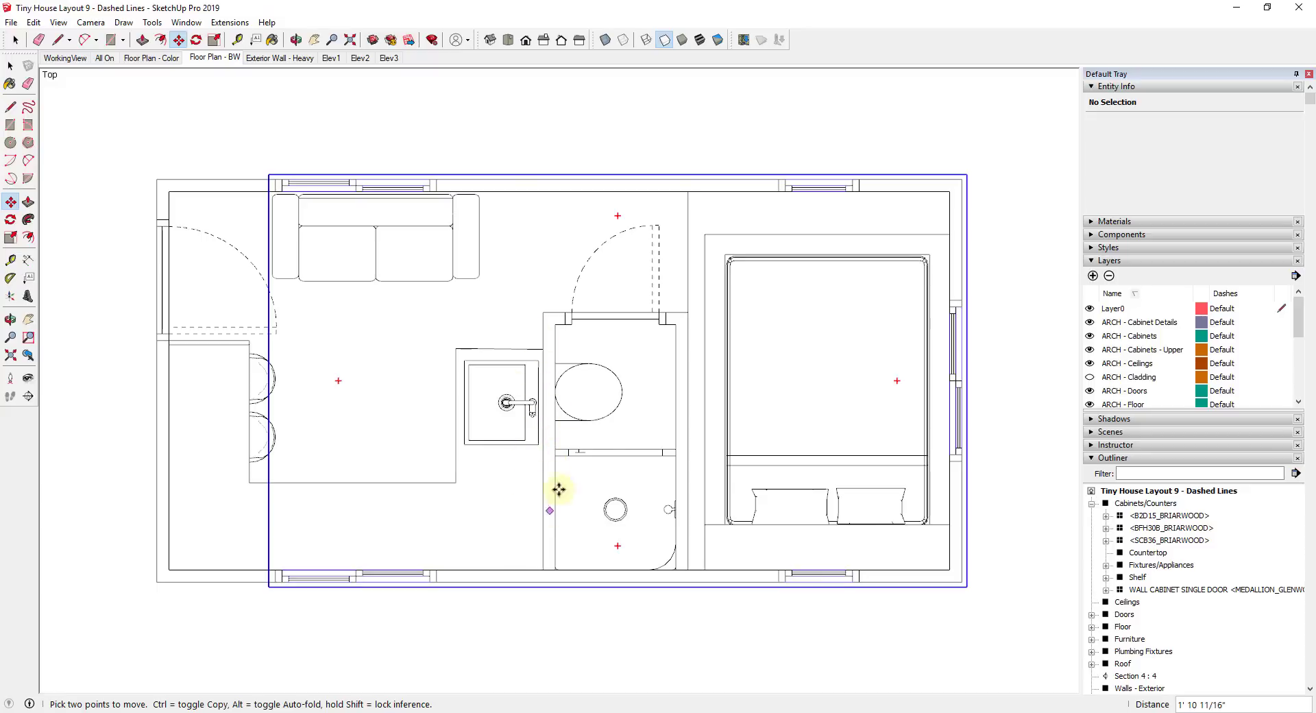
left_click(580, 451)
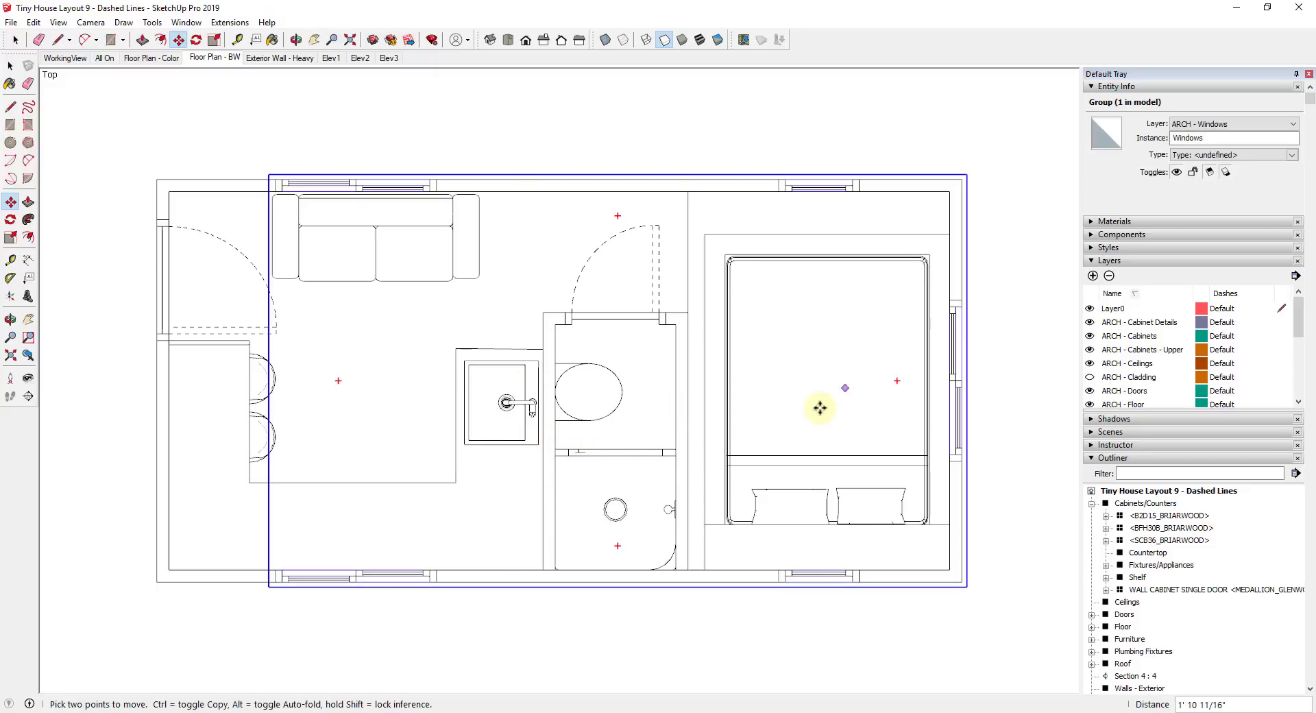
key("Escape")
left_click(977, 369)
key("Escape")
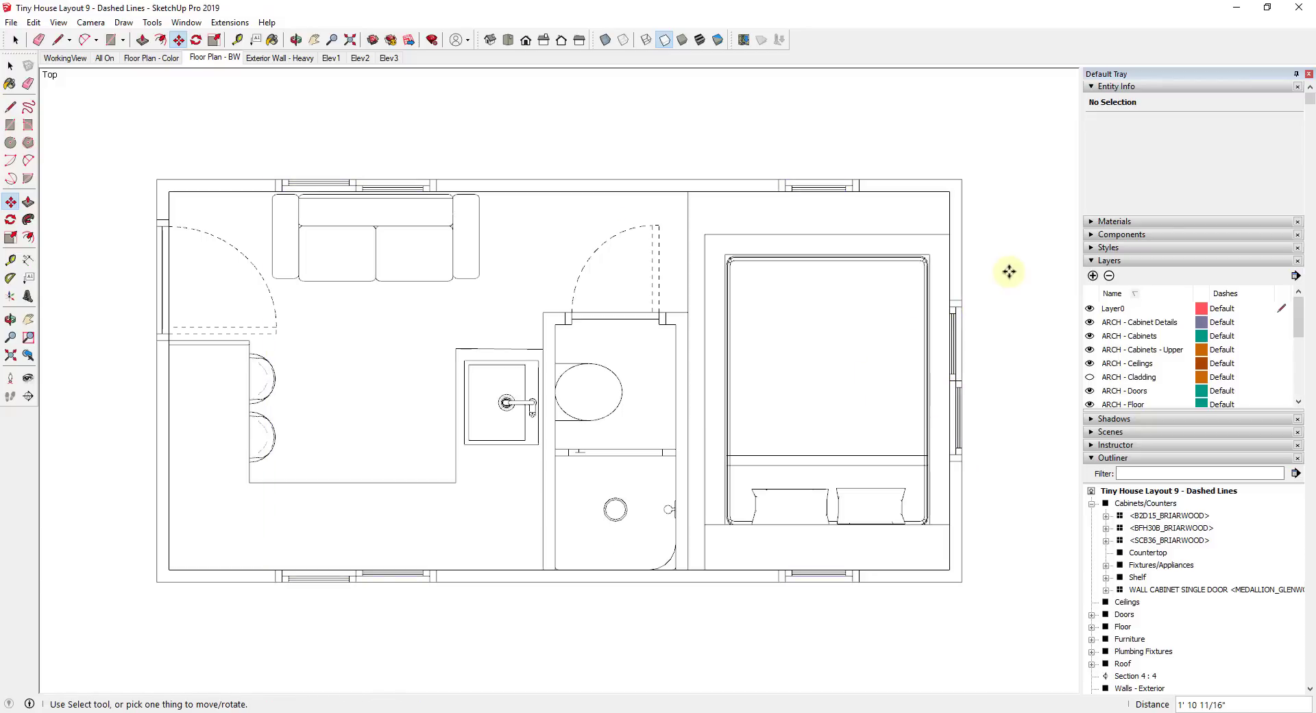
scroll(1008, 272, "down", 1)
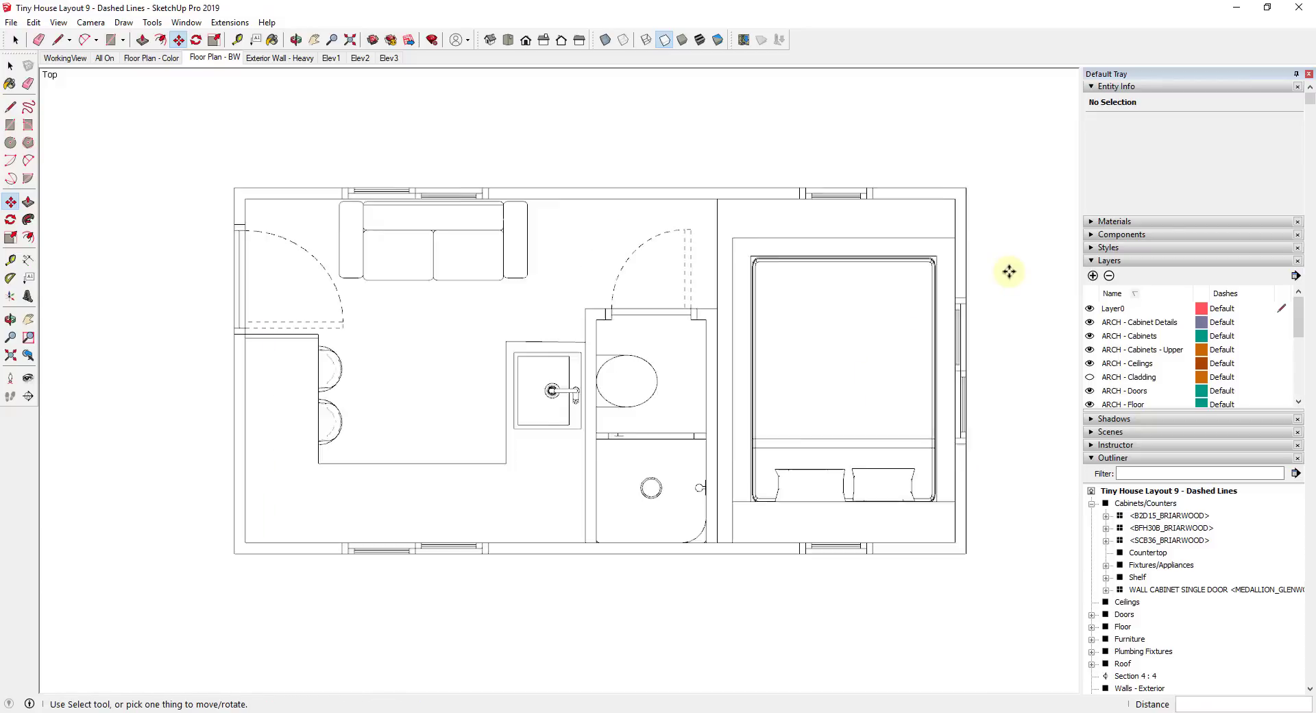
Step: Restore the Floor Plan - BW scene's saved camera so the full flat plan is framed
left_click(212, 58)
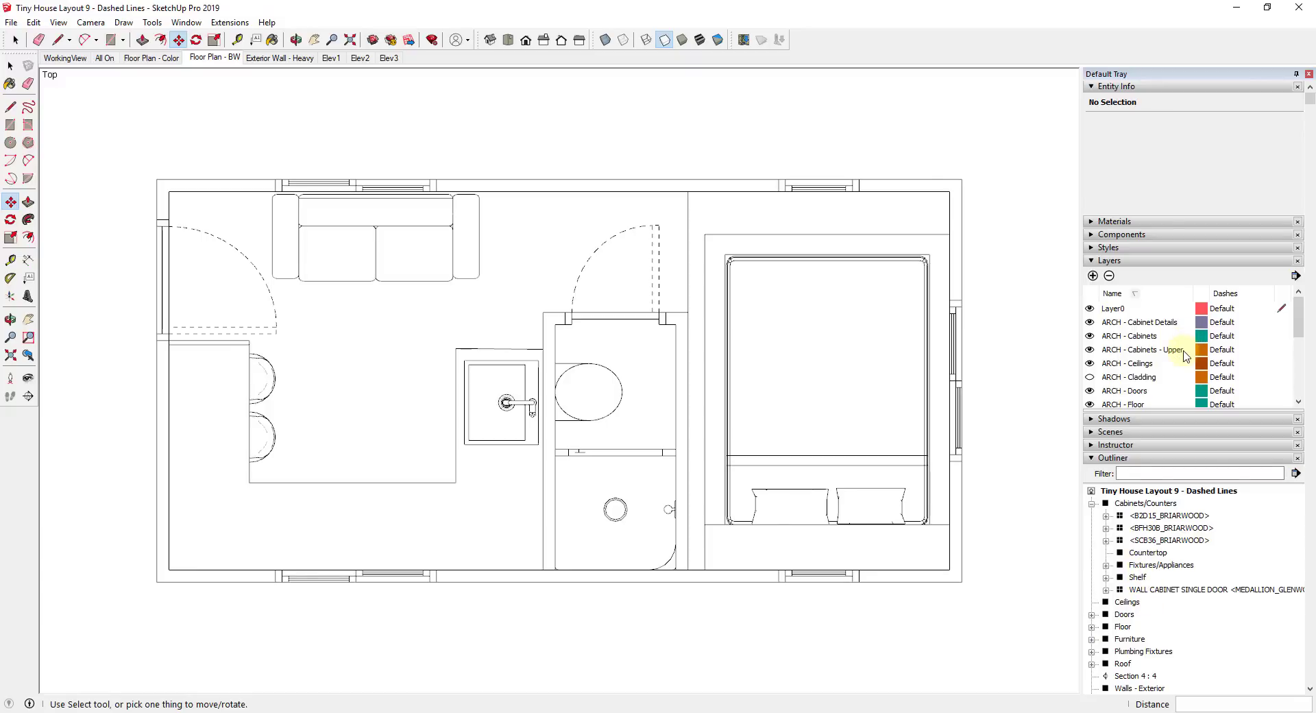
Step: Add a scene after Floor Plan - BW and rename the new Scene 9 to Cabinets
right_click(220, 61)
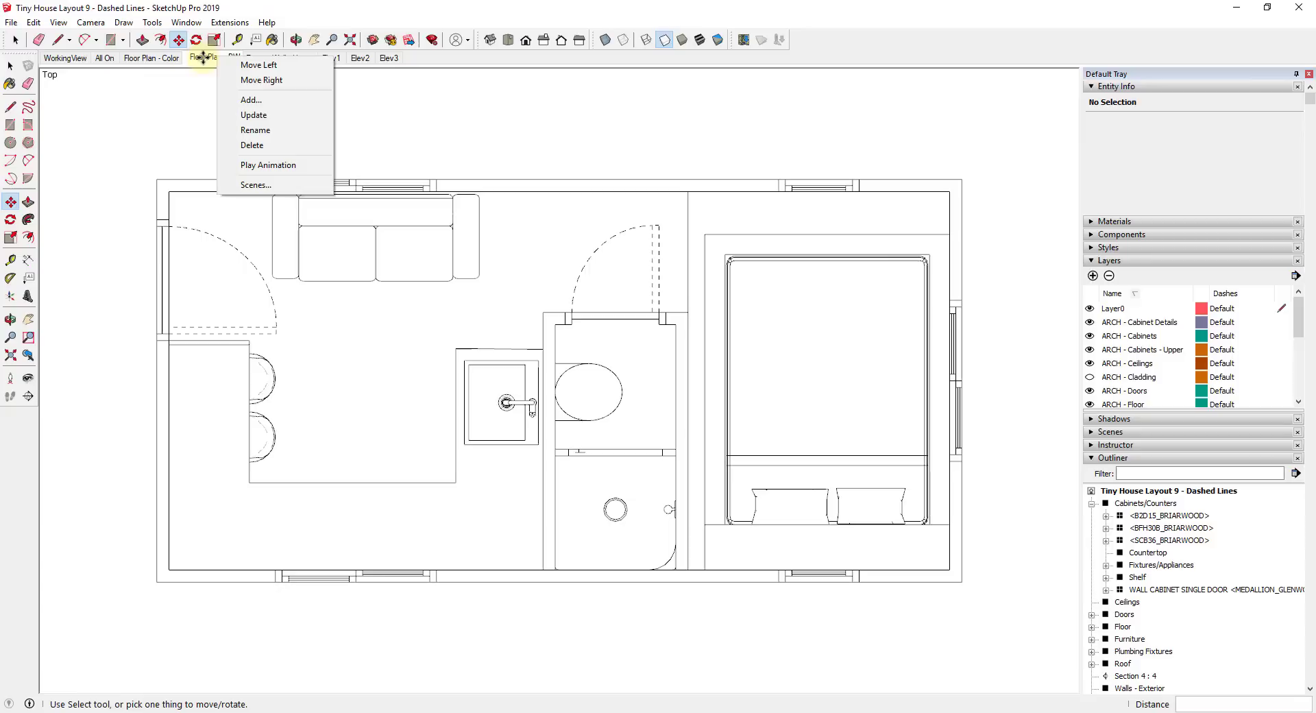
left_click(203, 59)
right_click(203, 63)
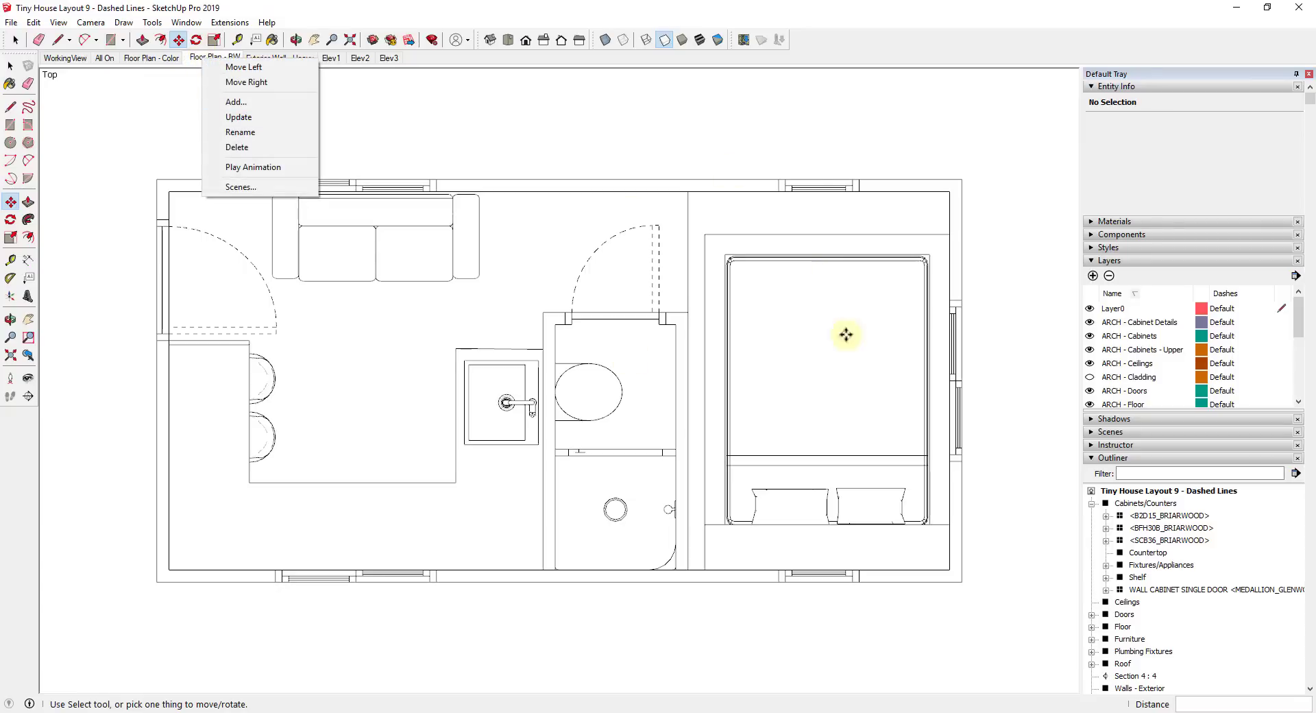
left_click(265, 102)
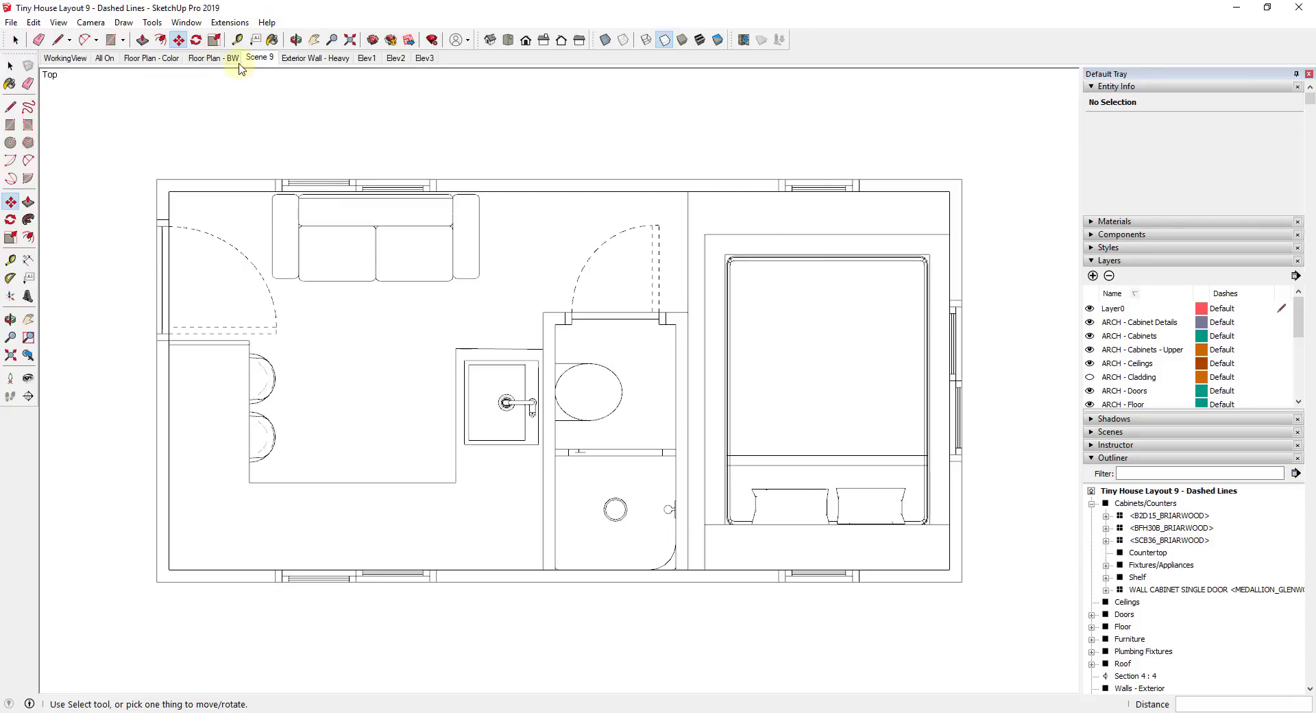
right_click(263, 63)
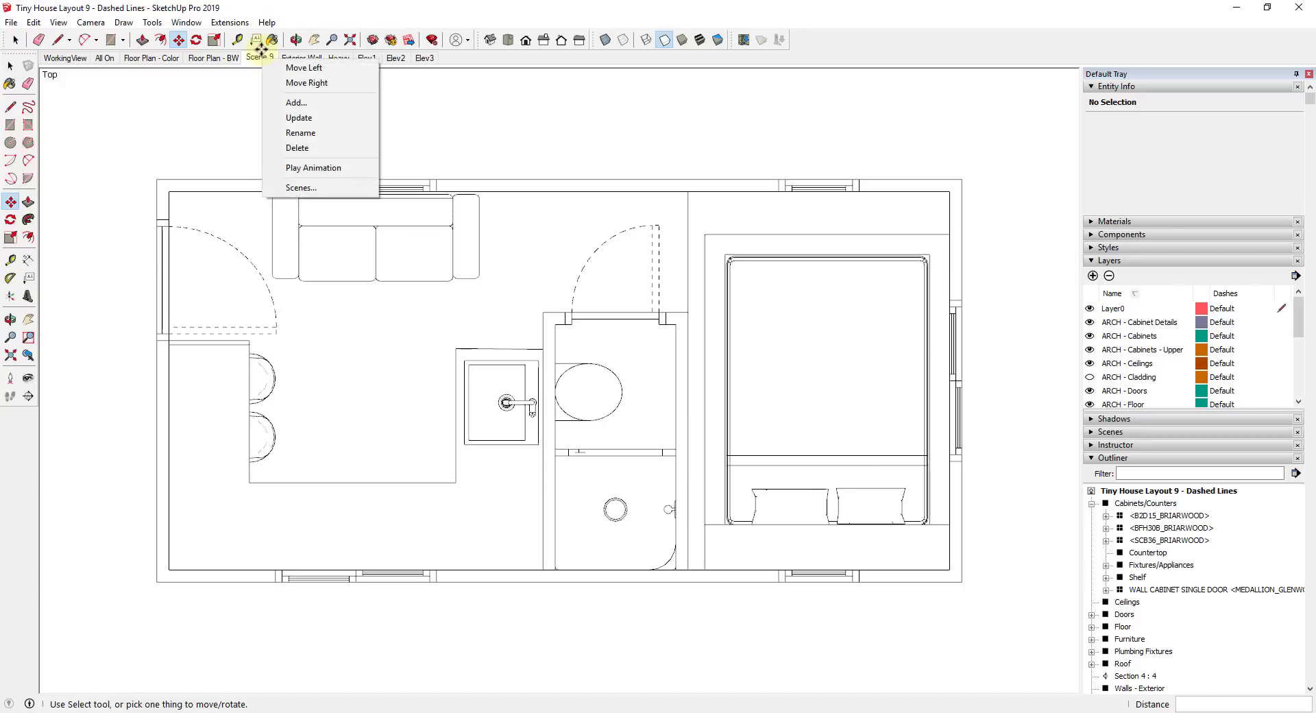
left_click(302, 133)
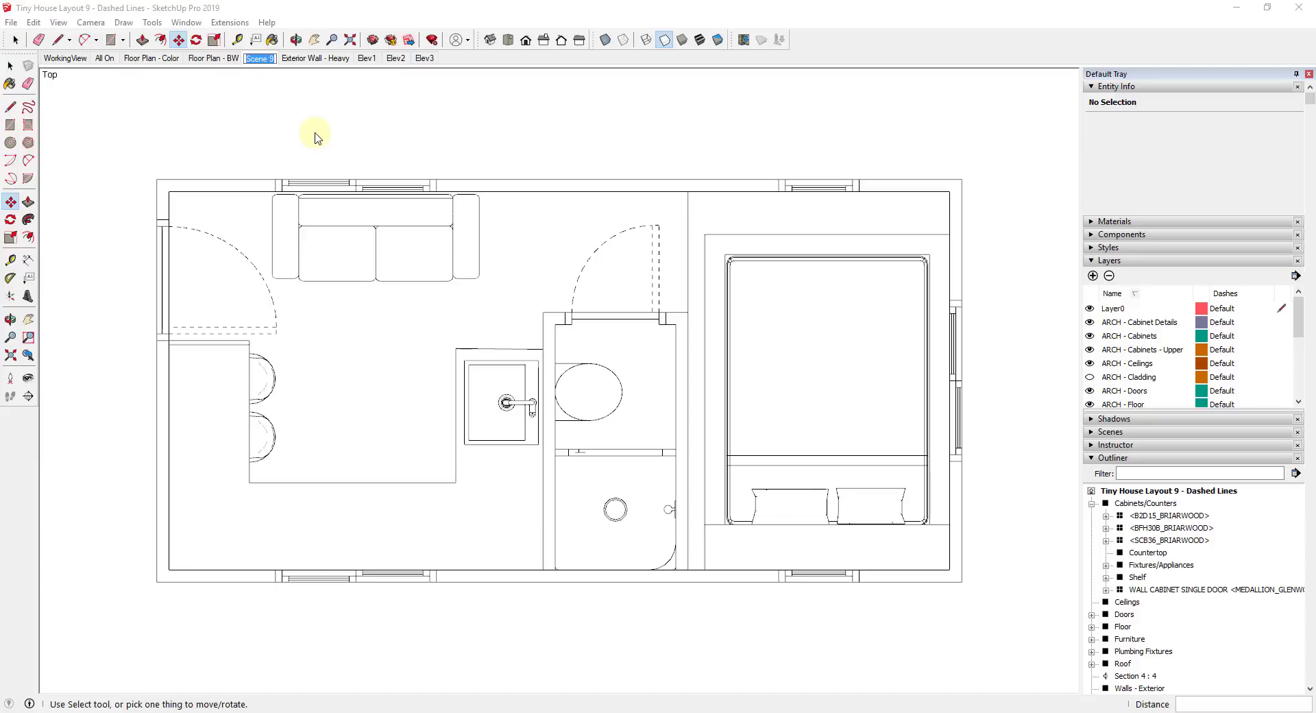
key("Return")
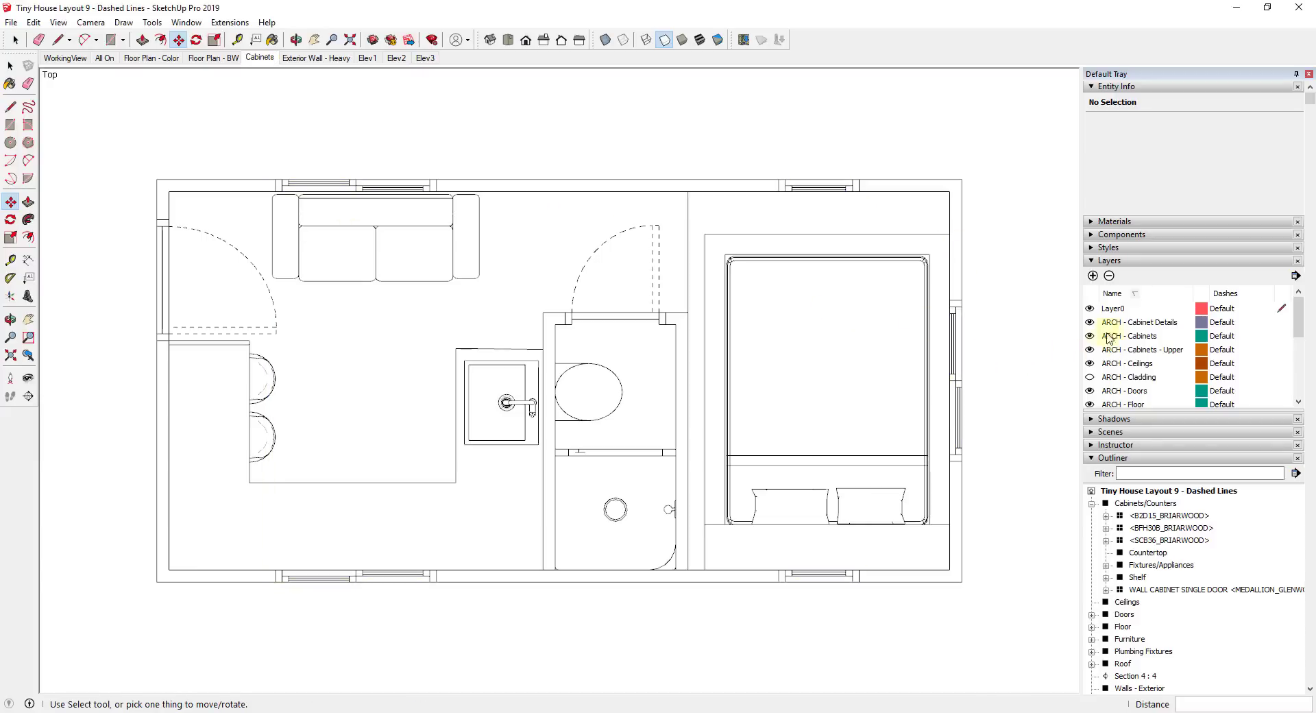
Step: Show section planes and turn off the Section 4 active cut
left_click(59, 23)
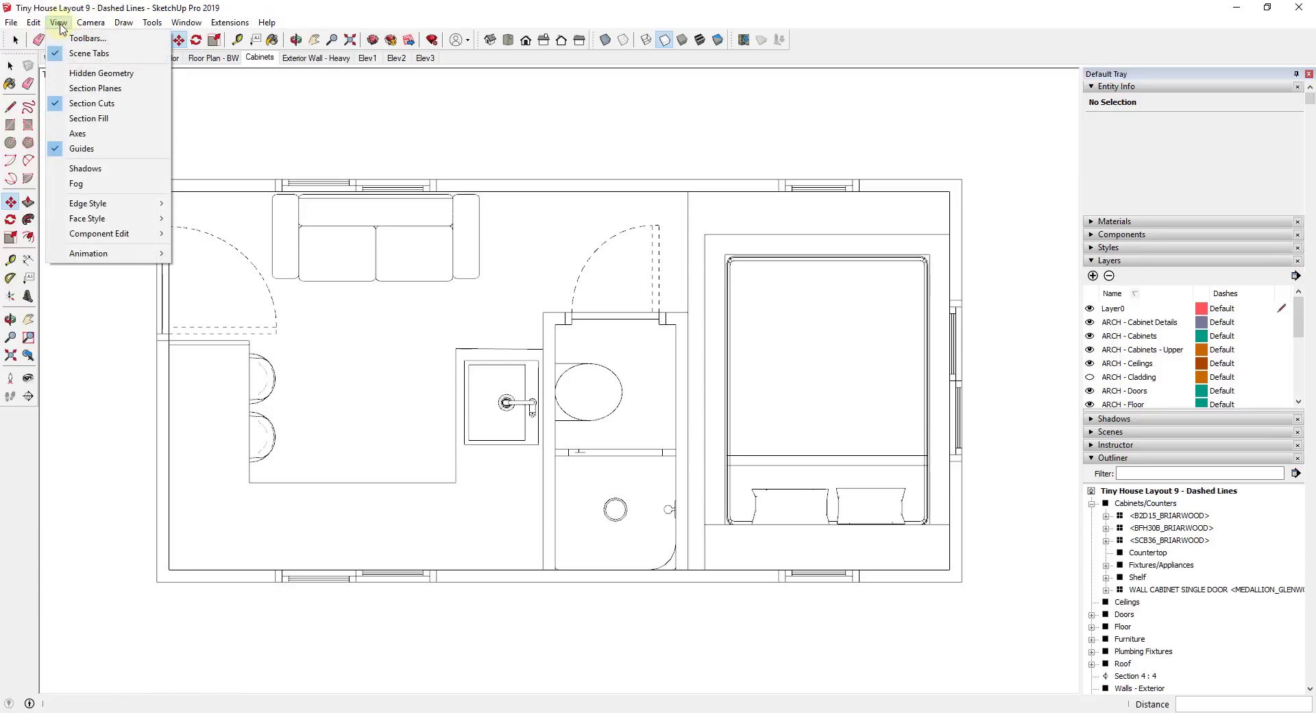
left_click(97, 87)
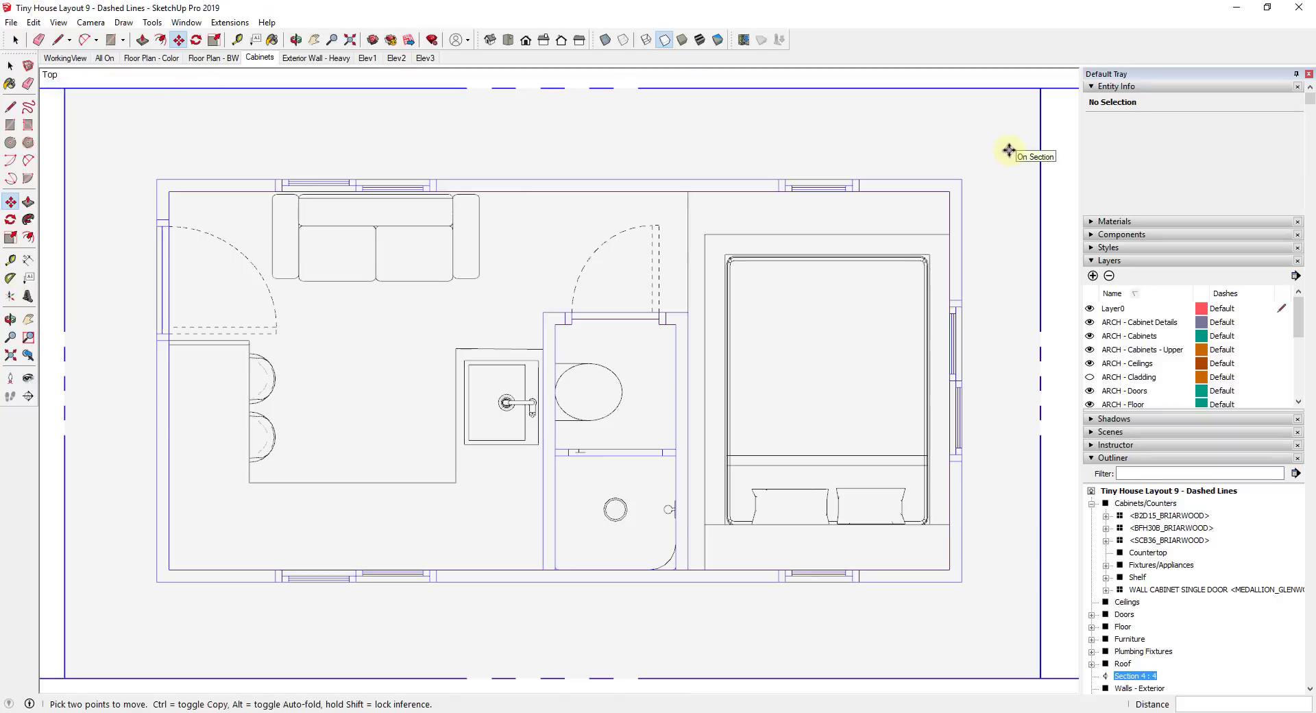
left_click(58, 39)
left_click(58, 22)
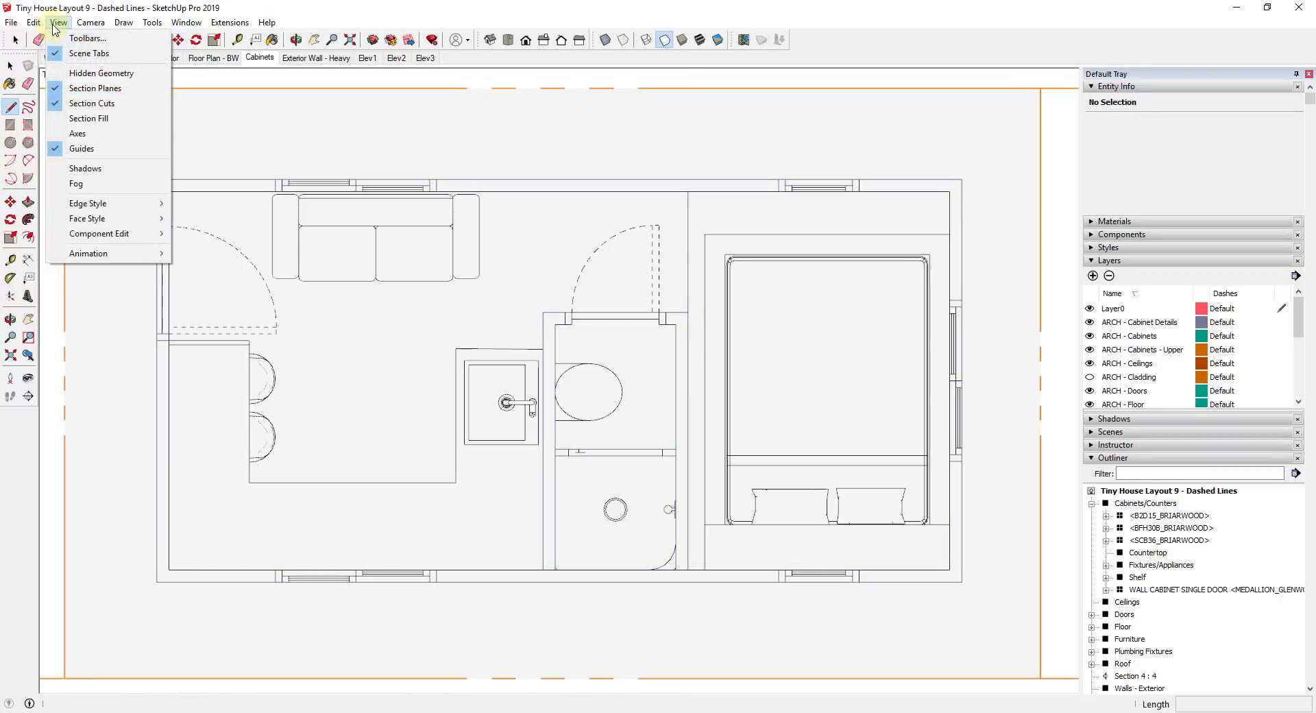
right_click(1039, 142)
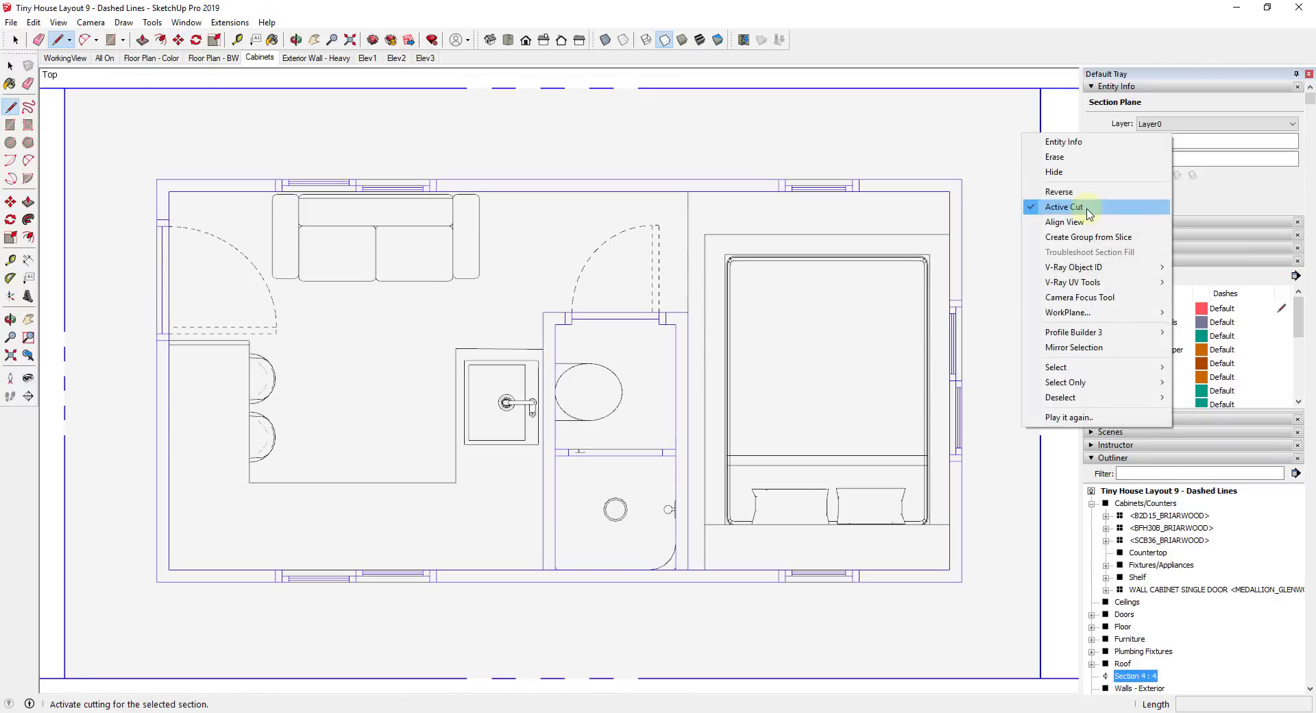
left_click(1056, 206)
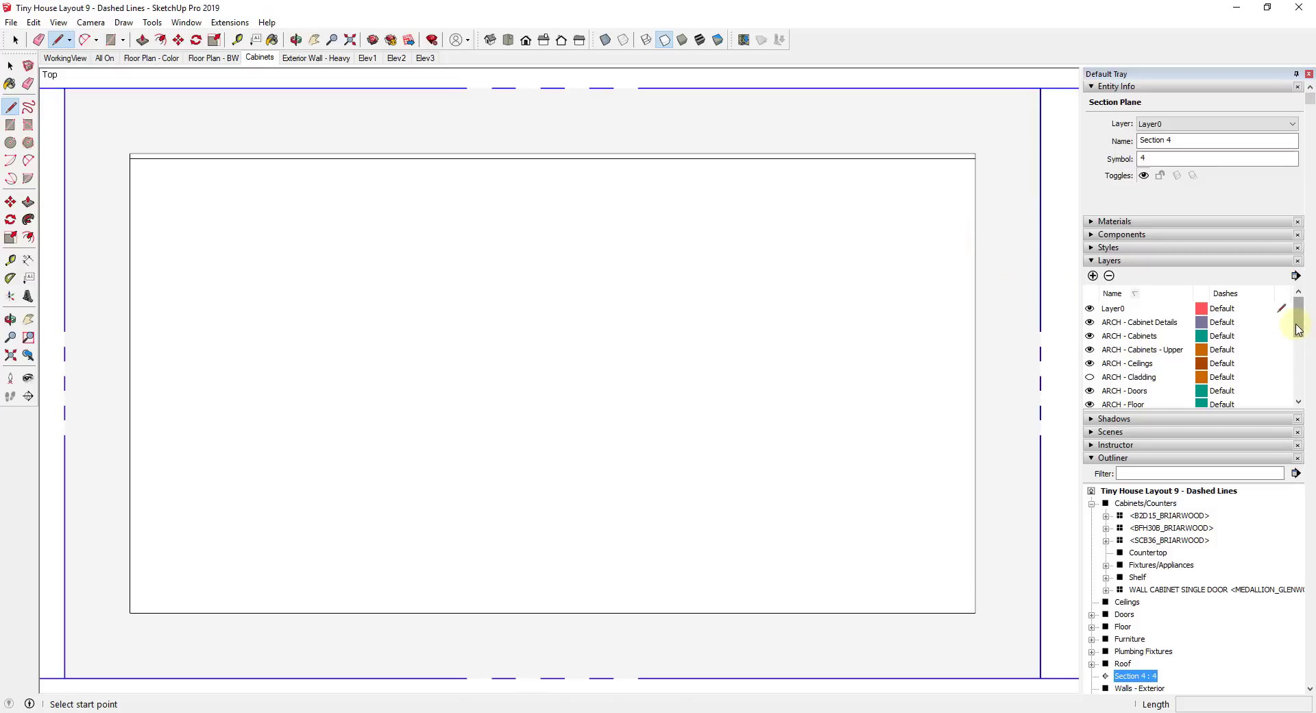
Step: Hide the non-cabinet layers from ARCH - Ceilings through CONC - Door Swings
left_click(1134, 364)
left_click_drag(1300, 321, 1297, 377)
left_click(1146, 381, "shift")
left_click(1089, 377)
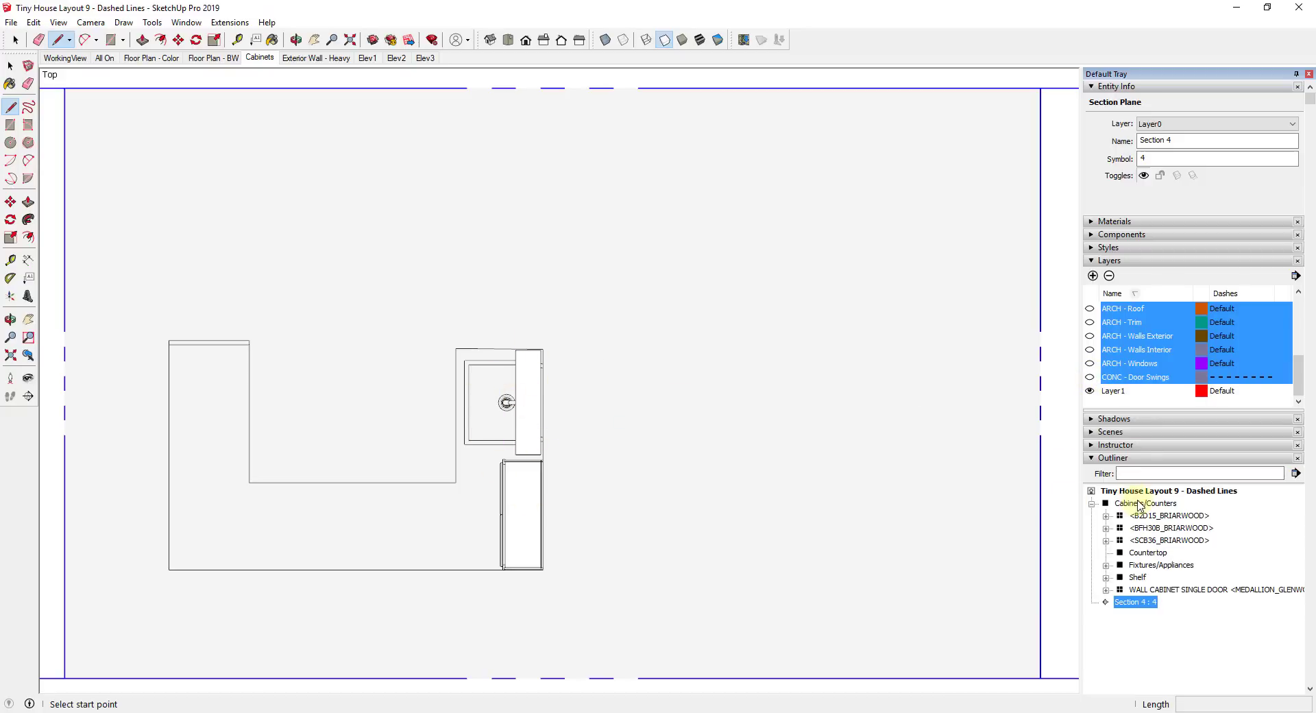
scroll(1151, 337, "up", 2)
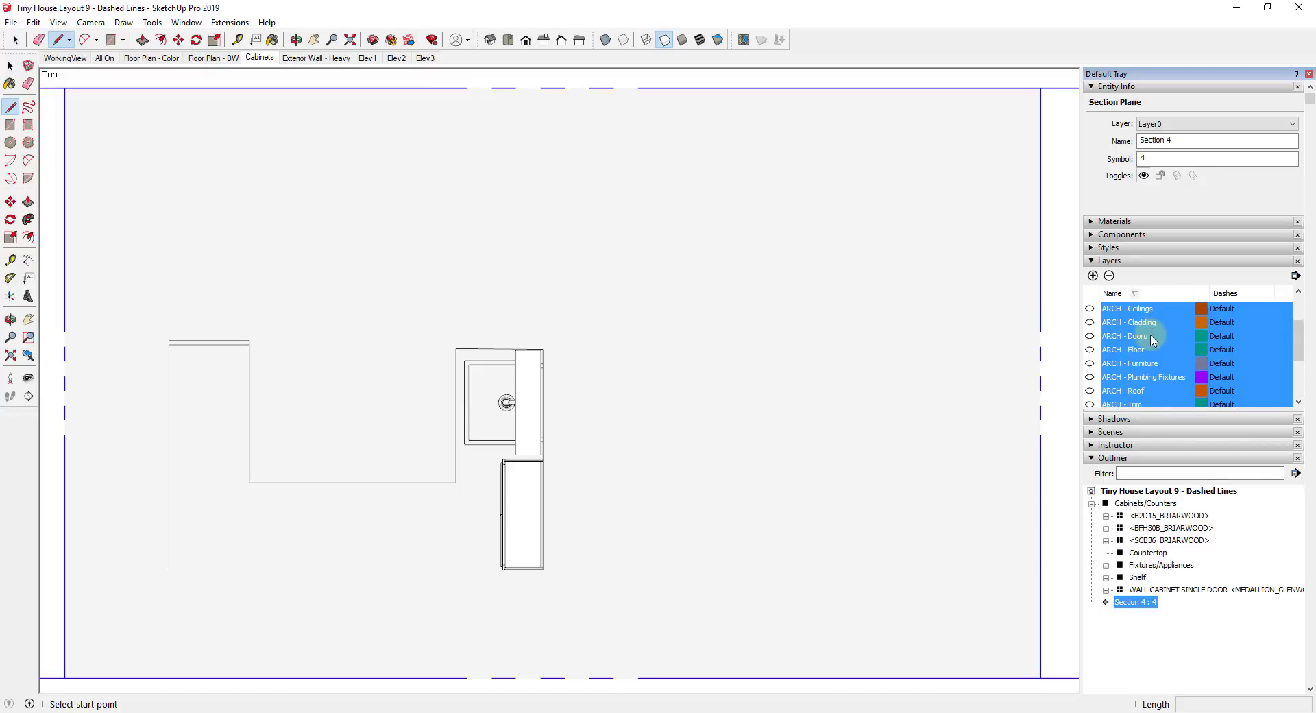
scroll(1152, 337, "up", 1)
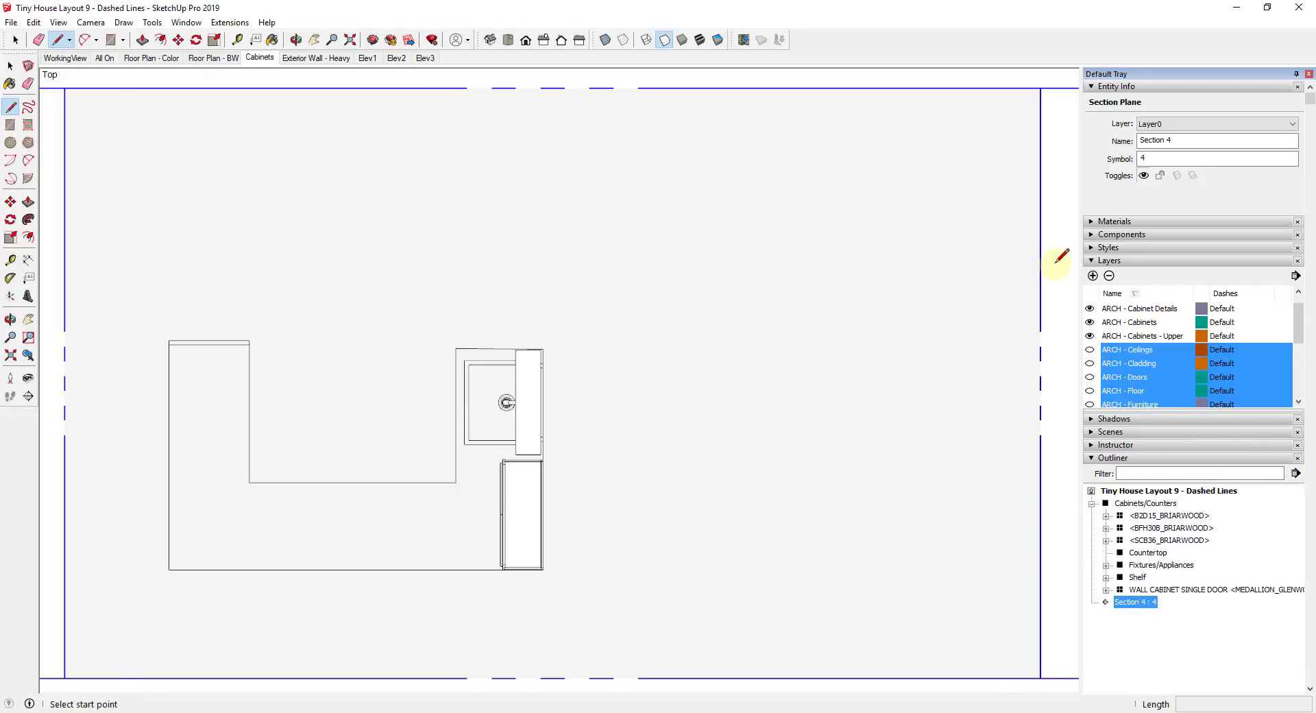
Step: Hide the section planes again
key("space")
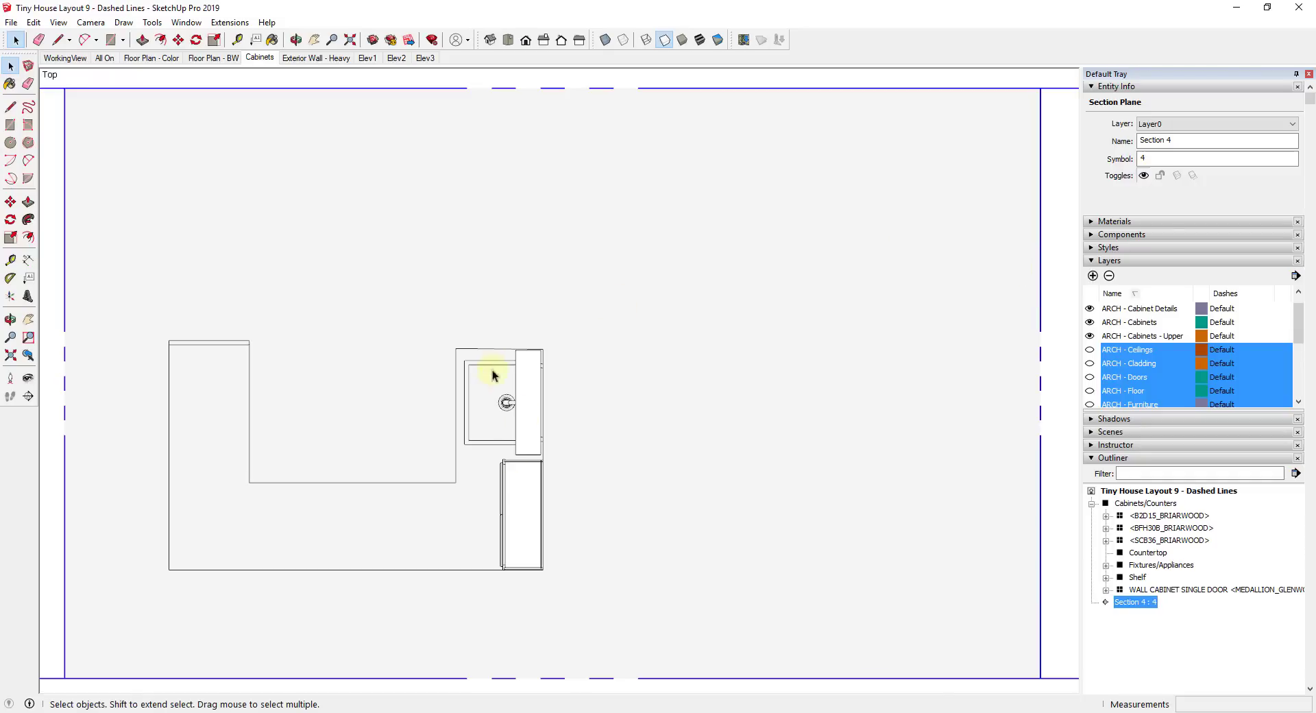
left_click(58, 22)
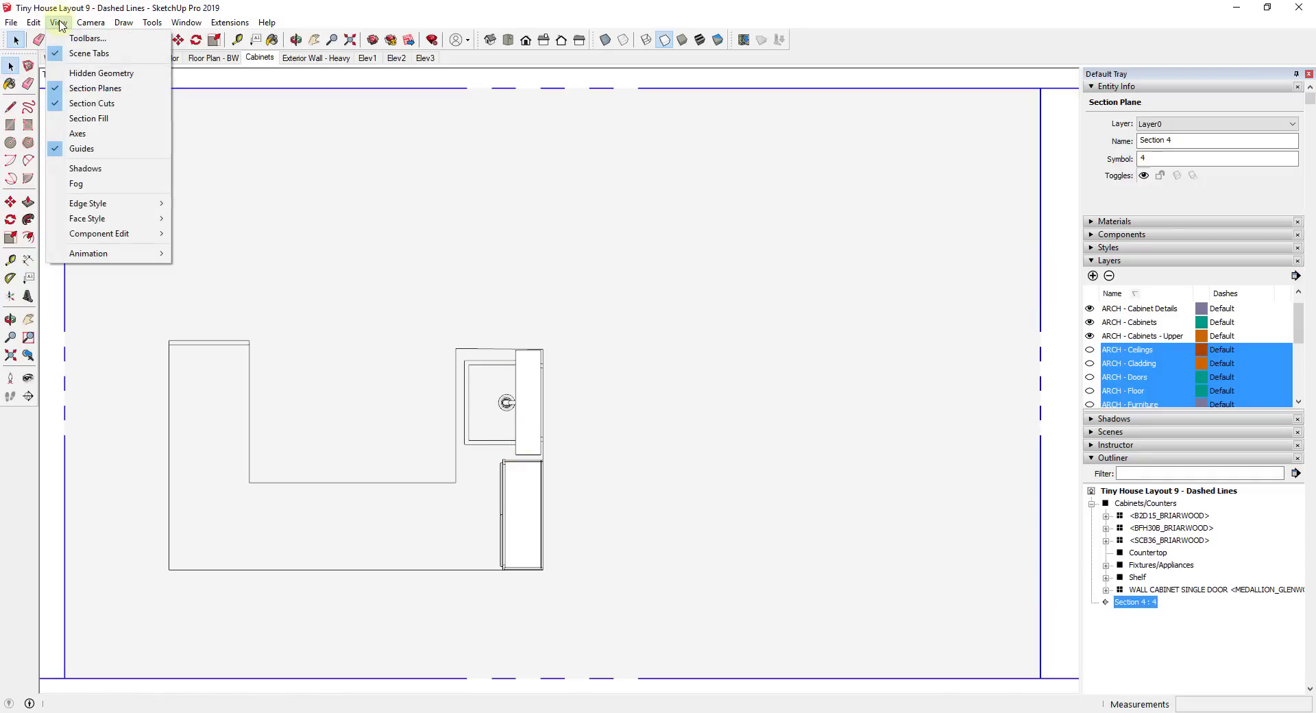
left_click(92, 93)
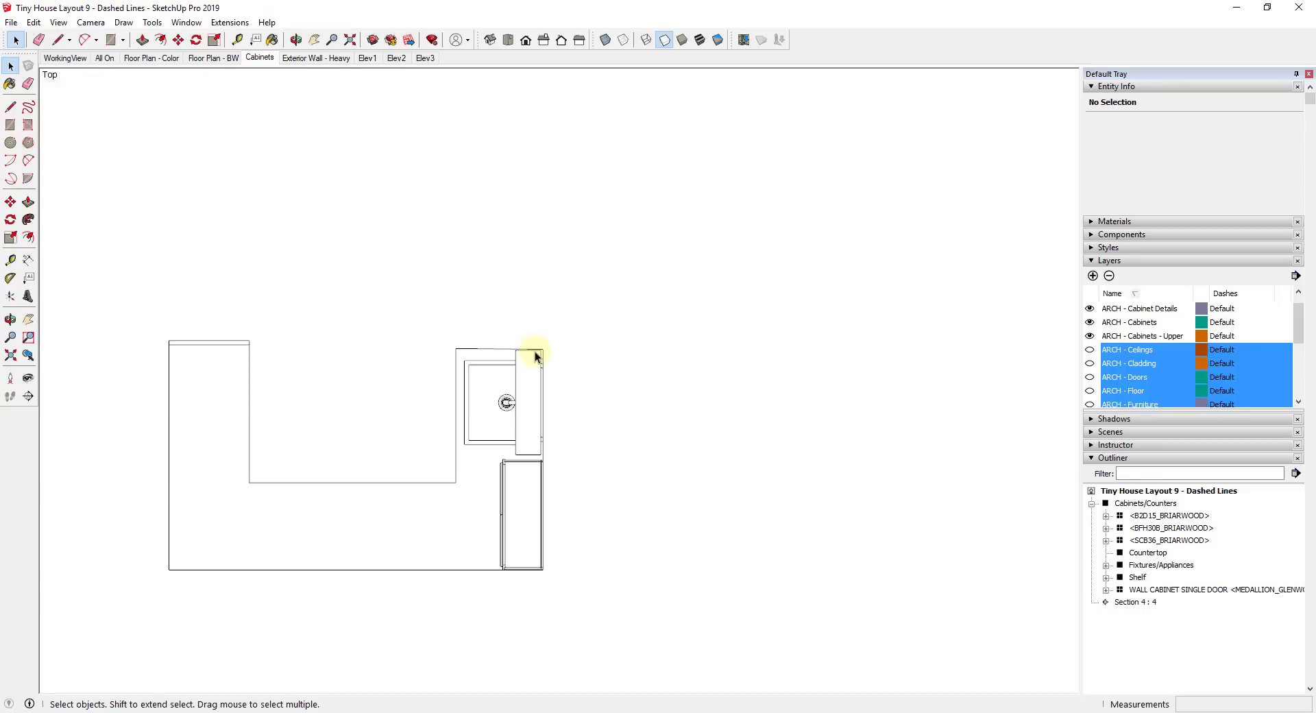
Step: Update the Cabinets scene with the cabinets-only view, then compare it against Floor Plan - BW
right_click(254, 62)
left_click(295, 118)
left_click(216, 60)
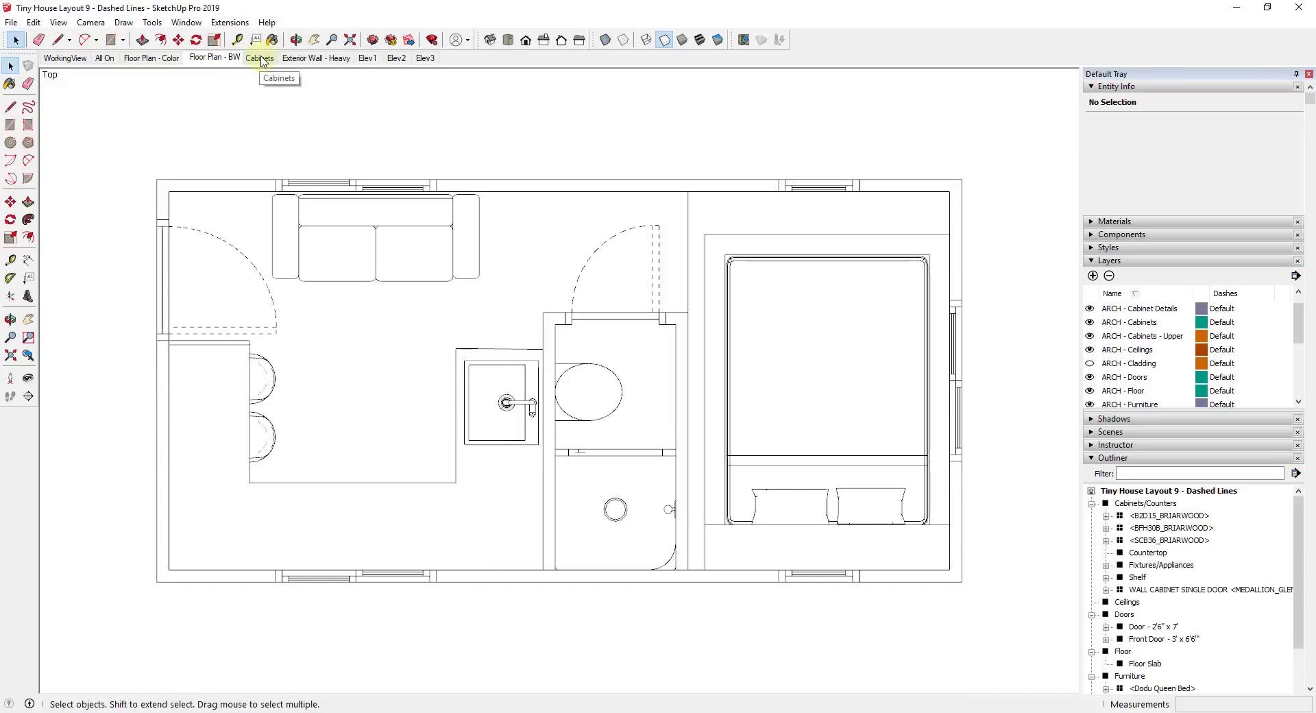
left_click(260, 59)
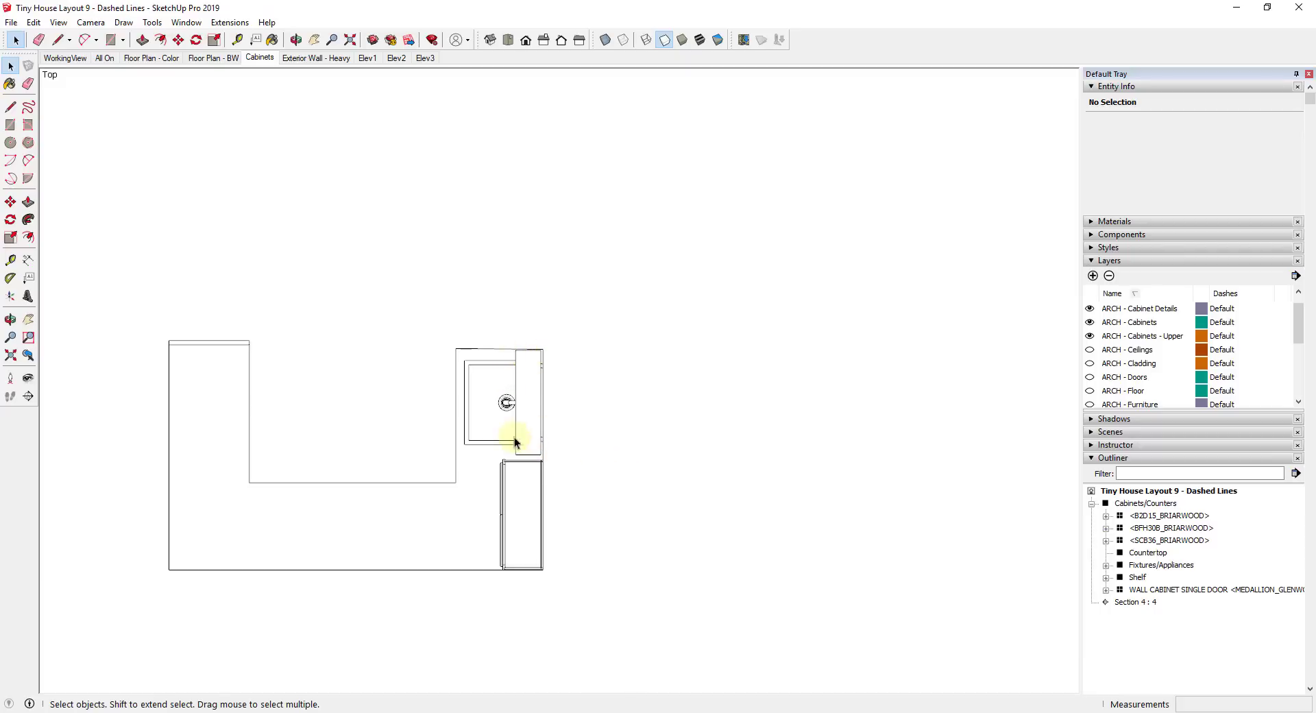
Step: Orbit to a 3-D view, enter the Cabinets/Counters group, and select the Shelf and upper wall cabinet
middle_click_drag(537, 472, 203, 215)
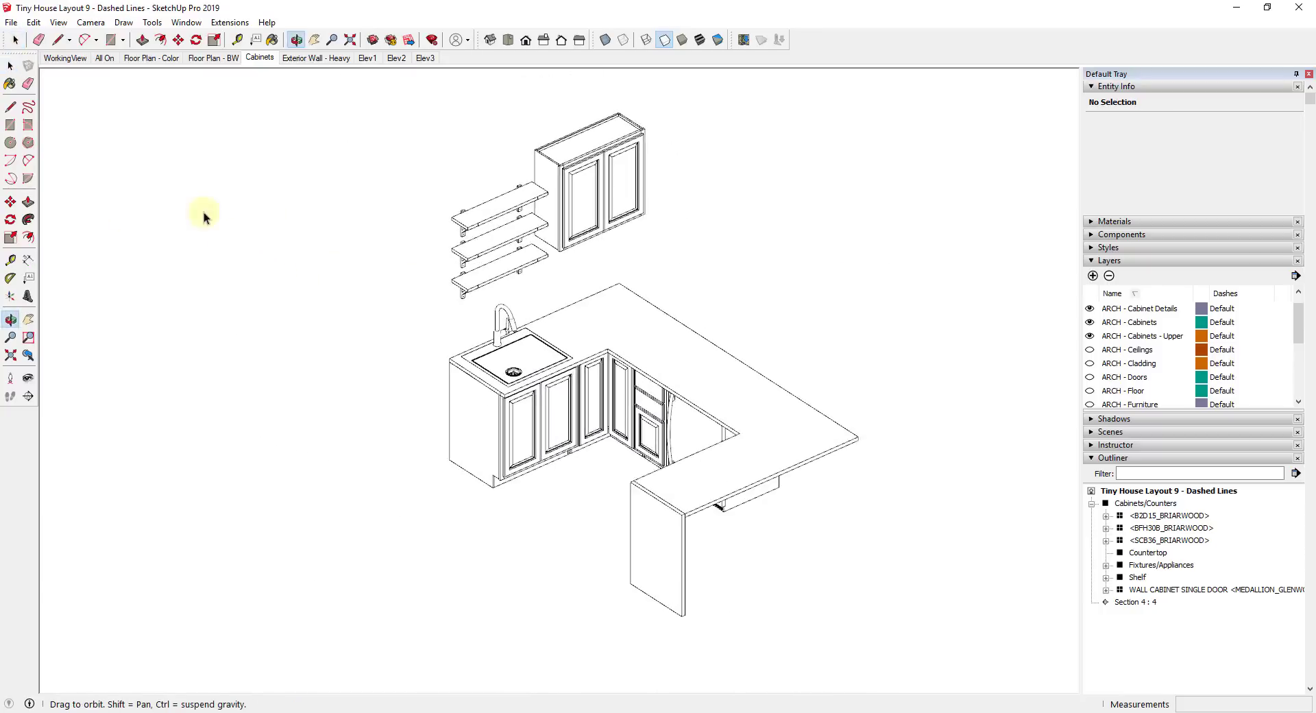
left_click(529, 190)
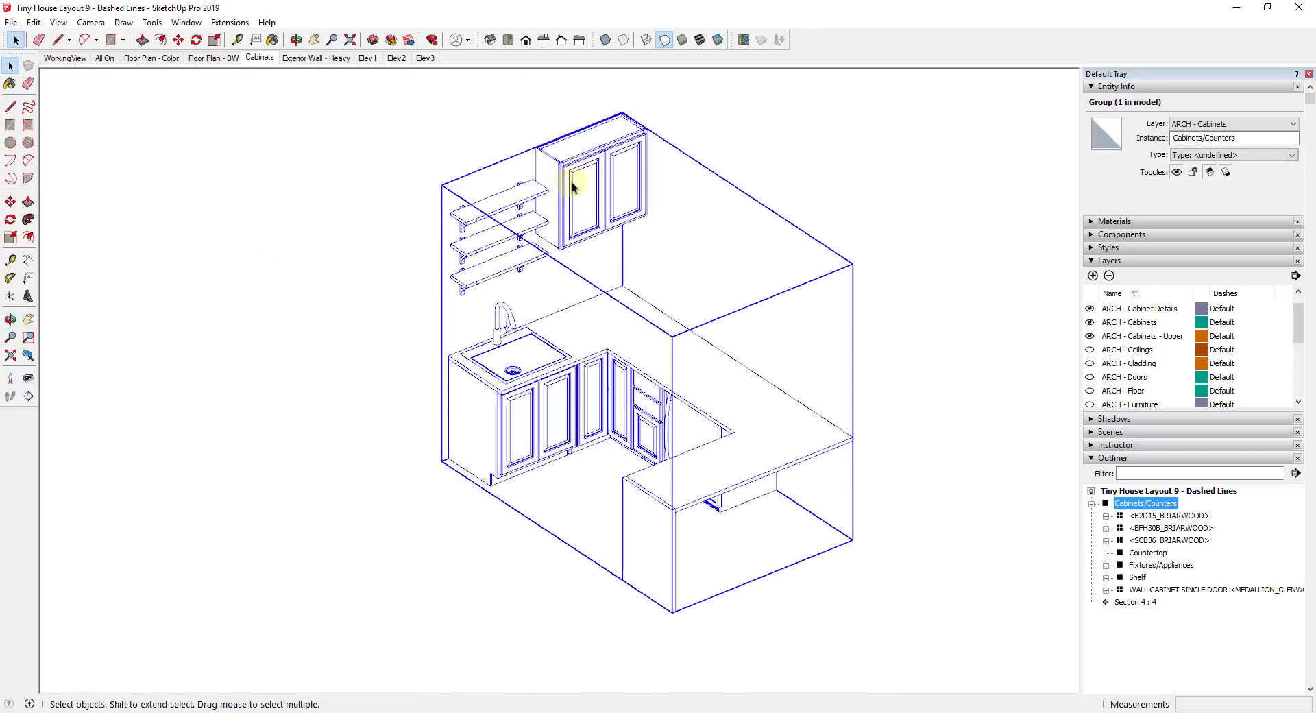
double_click(524, 202)
left_click(525, 202)
left_click(580, 199)
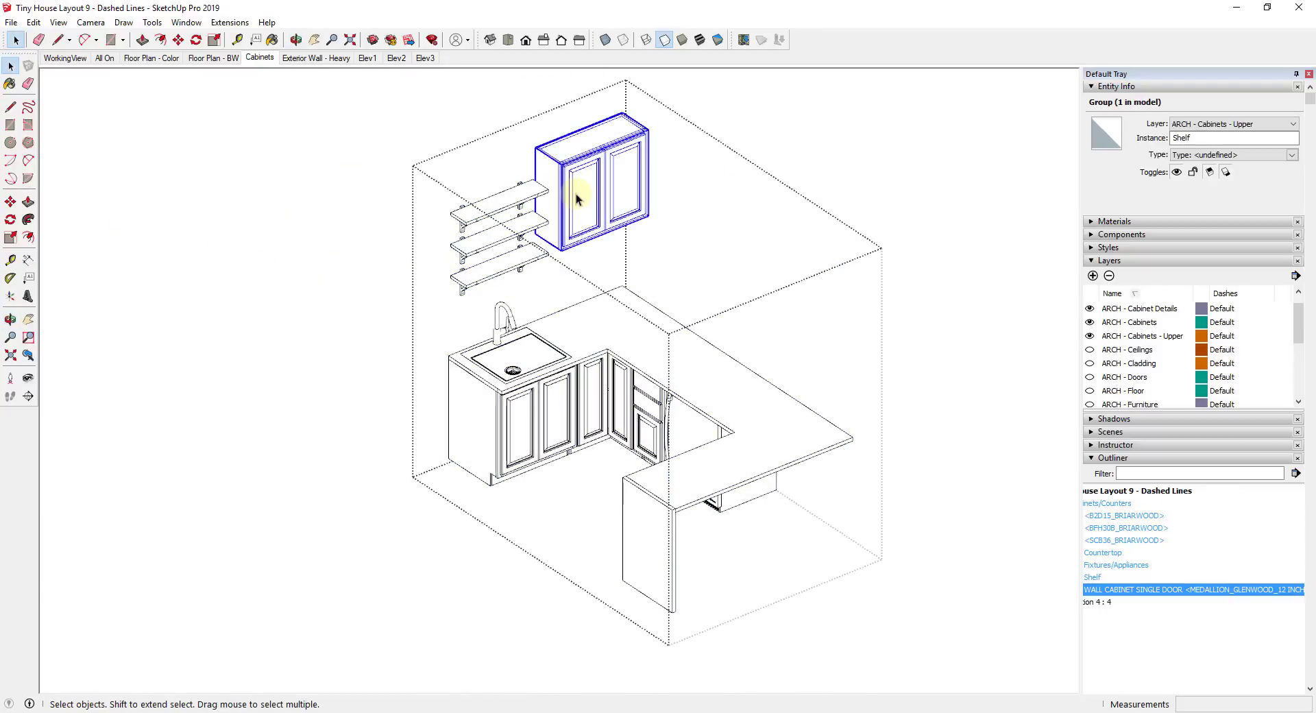
left_click(522, 203)
left_click(584, 198)
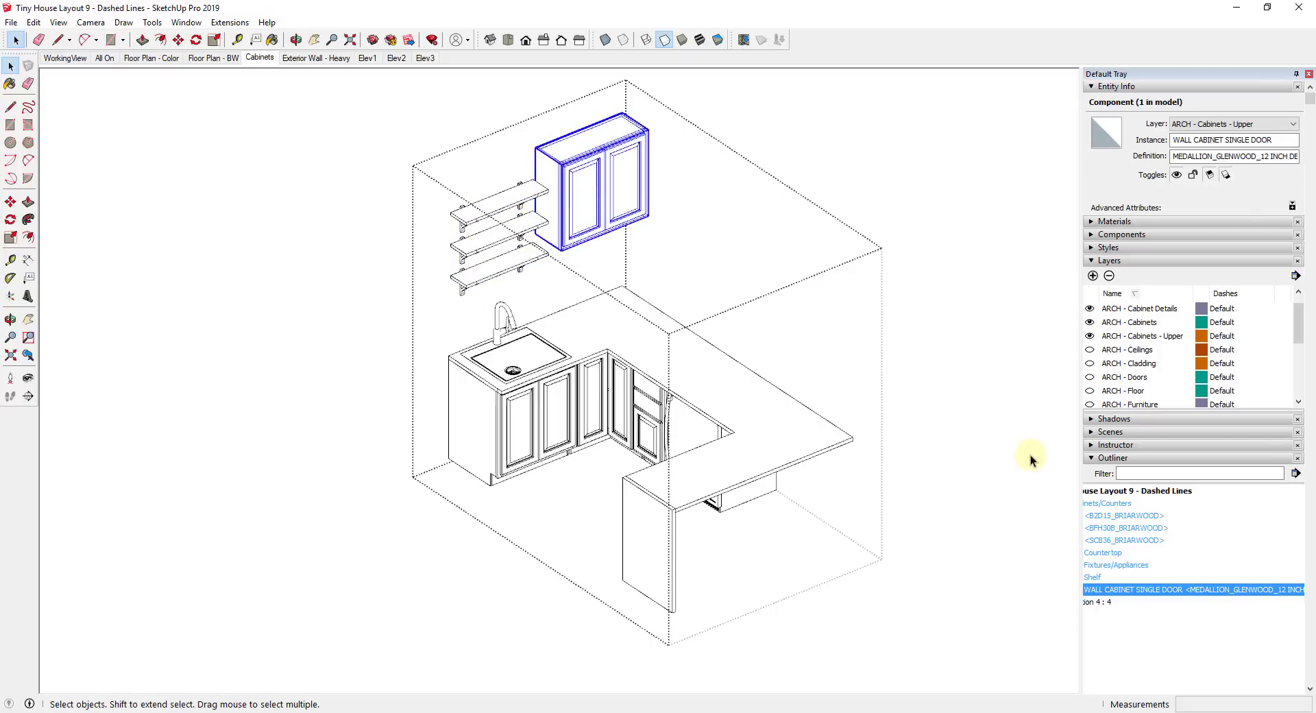
left_click(504, 205)
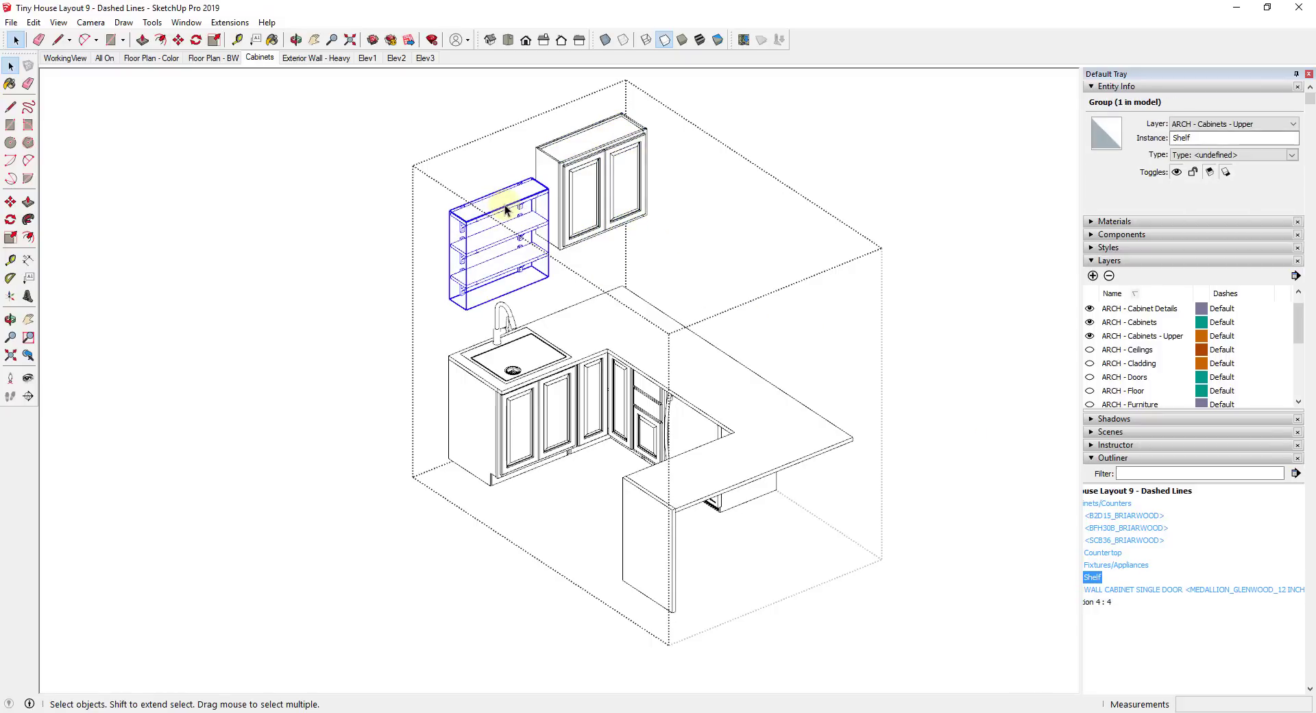
left_click(581, 174, "shift")
Step: Group the shelf and upper wall cabinet and name the group 'Upper Casework'
right_click(581, 175)
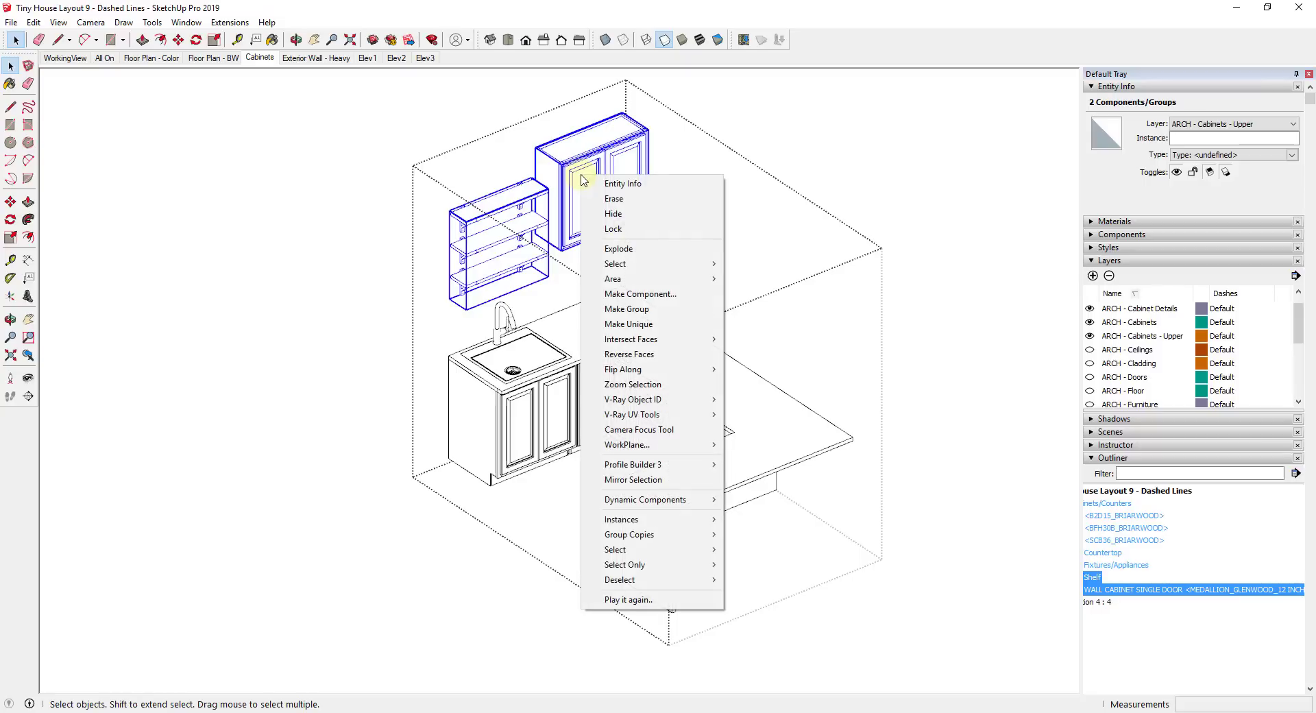
left_click(626, 308)
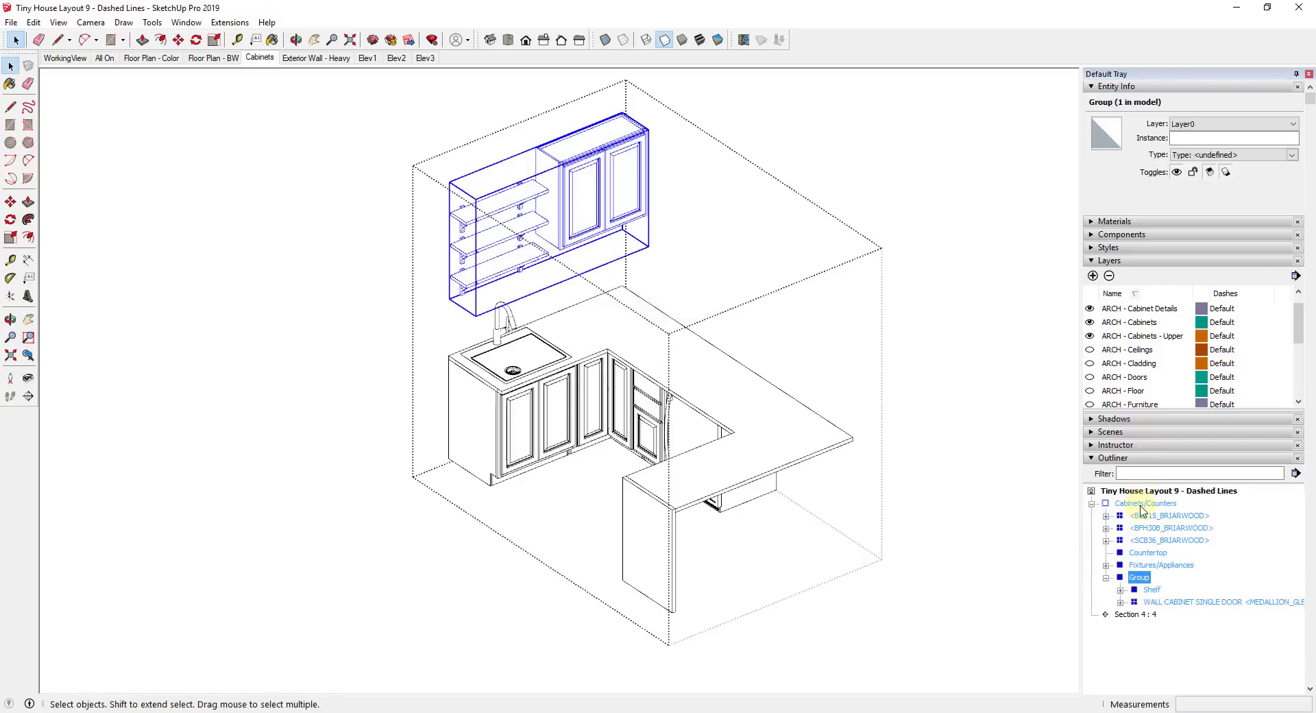
right_click(1138, 581)
left_click(1173, 570)
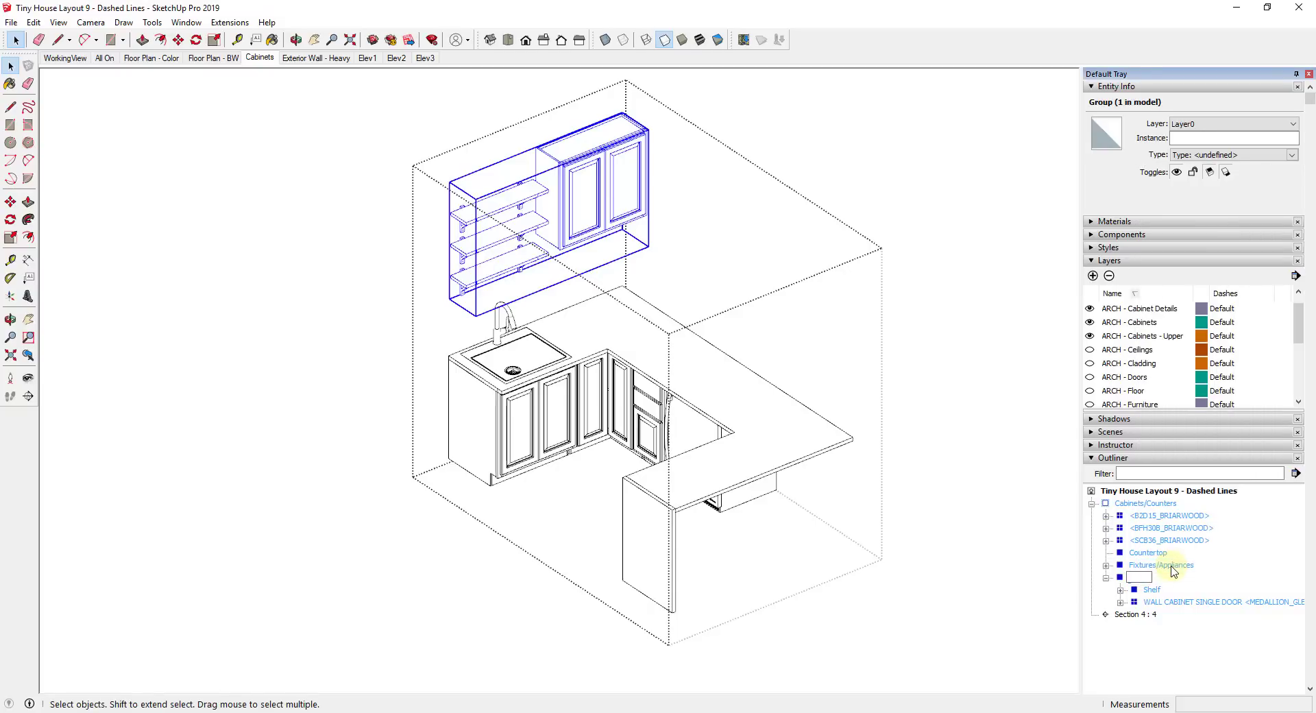
type("Upper Casework")
key("Return")
left_click(1121, 336)
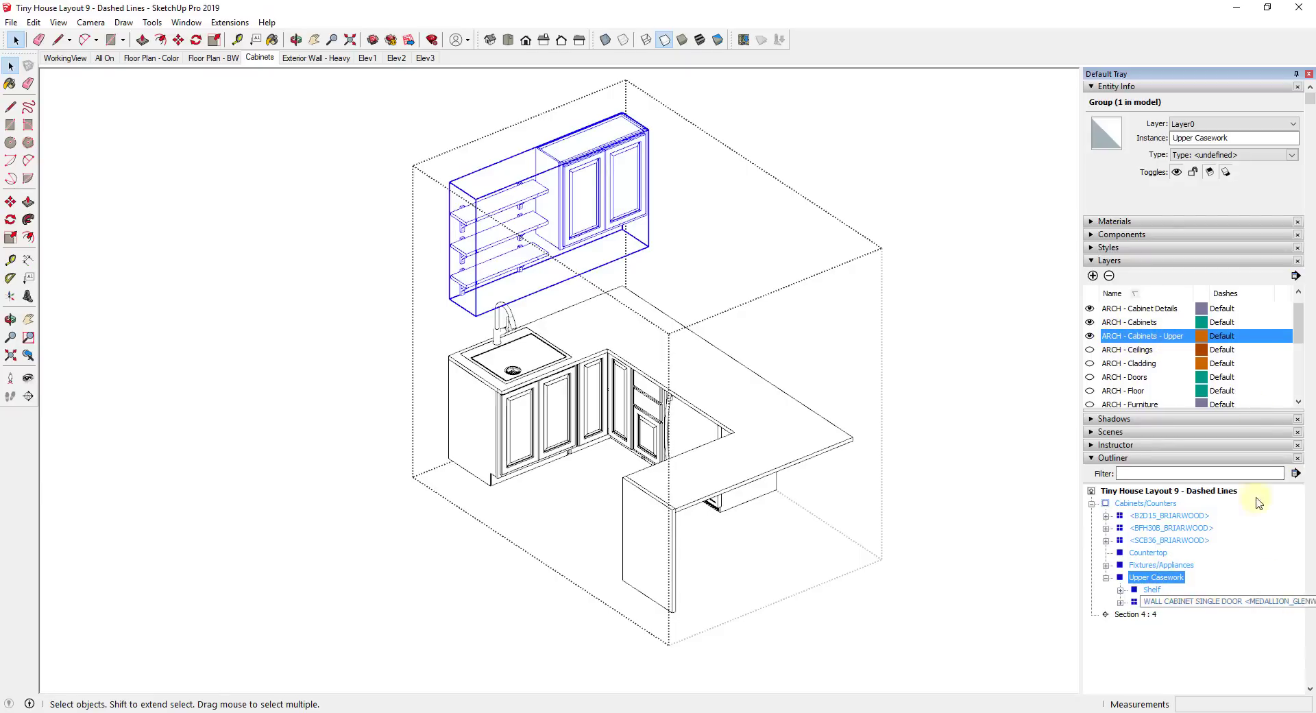
Step: Put the Upper Casework group on layer ARCH - Cabinets - Upper and exit the group
left_click(1242, 124)
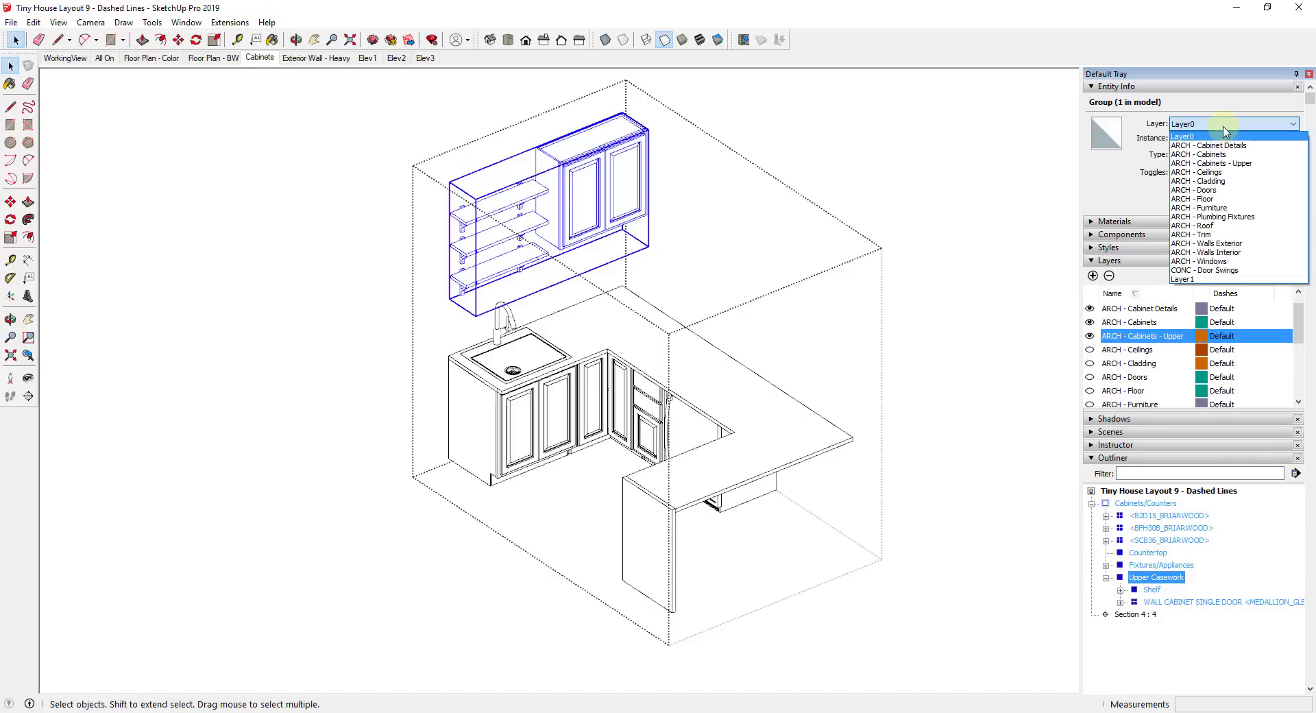
left_click(1236, 167)
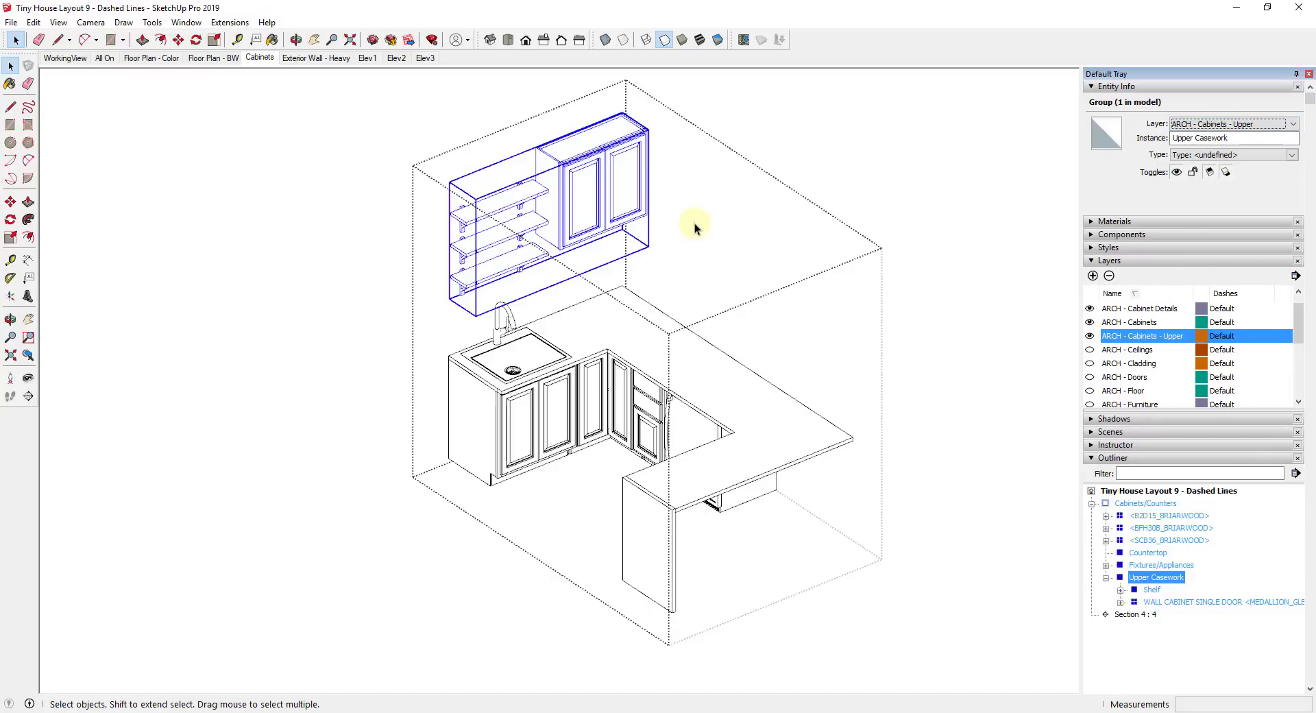
left_click(1089, 322)
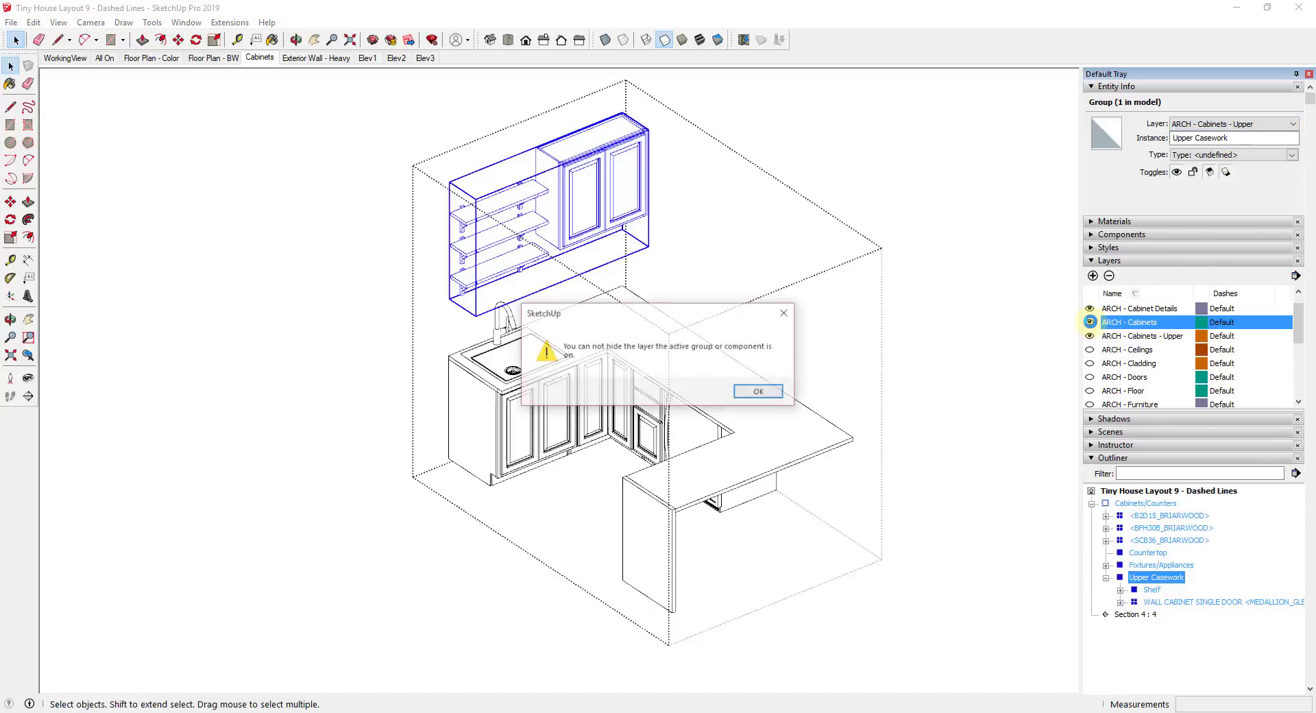
left_click(759, 392)
left_click(957, 372)
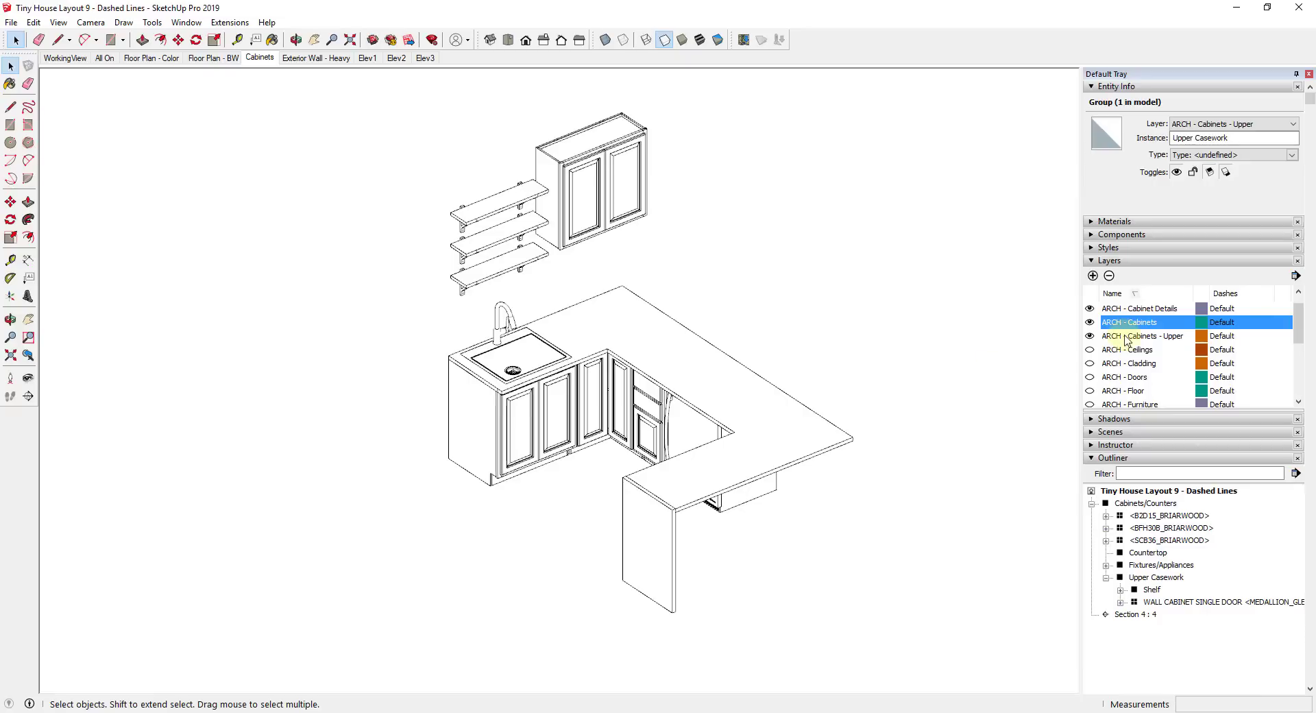
Step: Toggle the ARCH - Cabinets and ARCH - Cabinets - Upper layers to test visibility
left_click(1089, 321)
left_click(1089, 321)
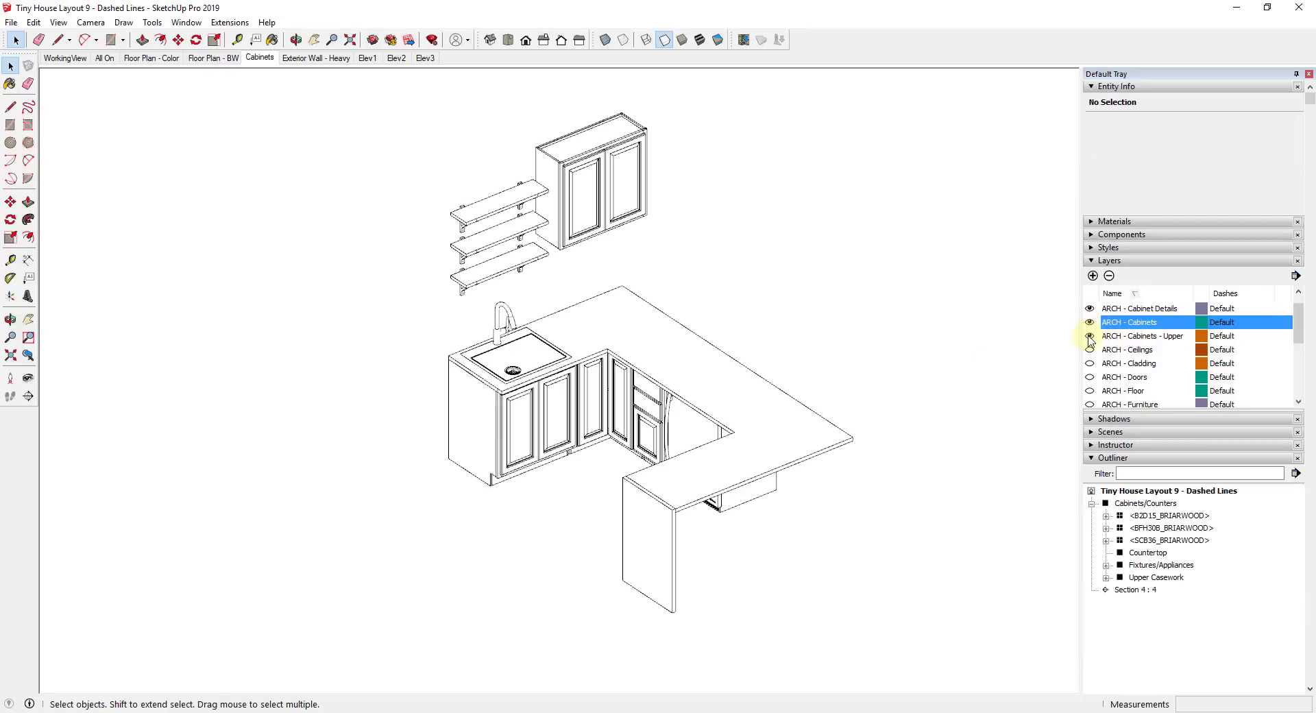
left_click(1089, 335)
left_click(1089, 336)
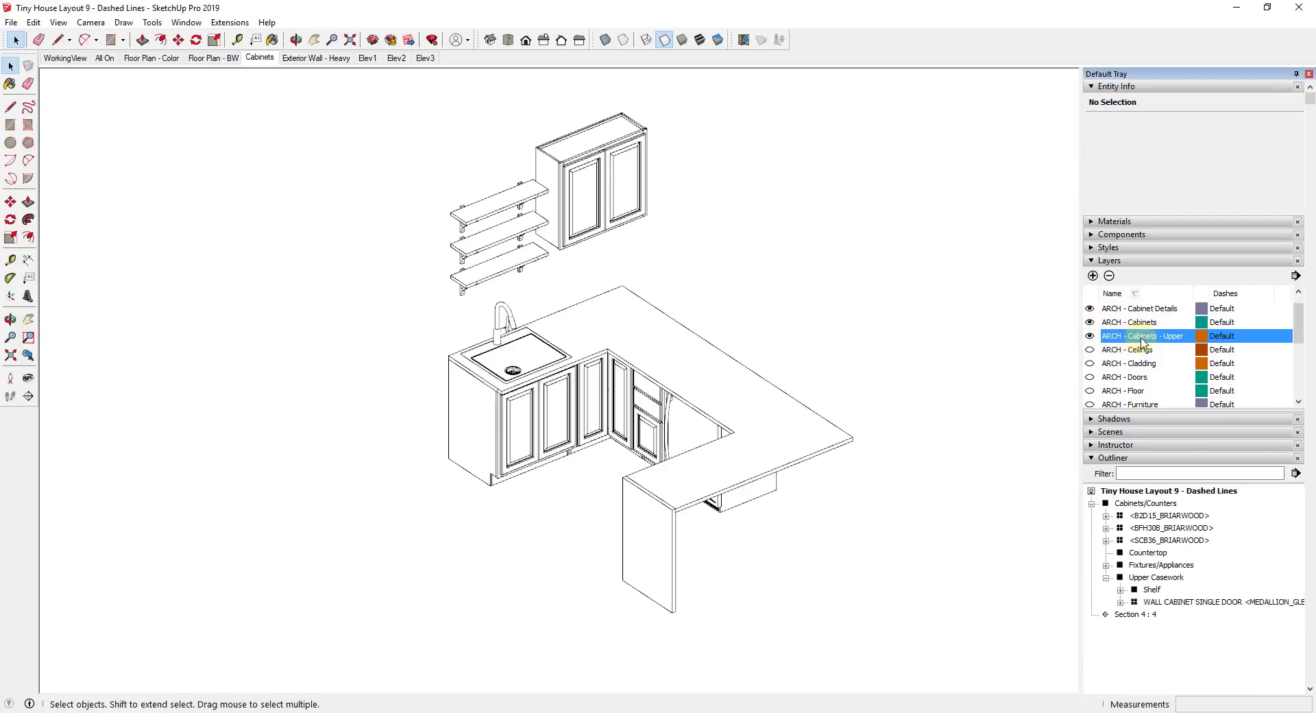
left_click(1090, 336)
left_click(1089, 336)
left_click(1149, 331)
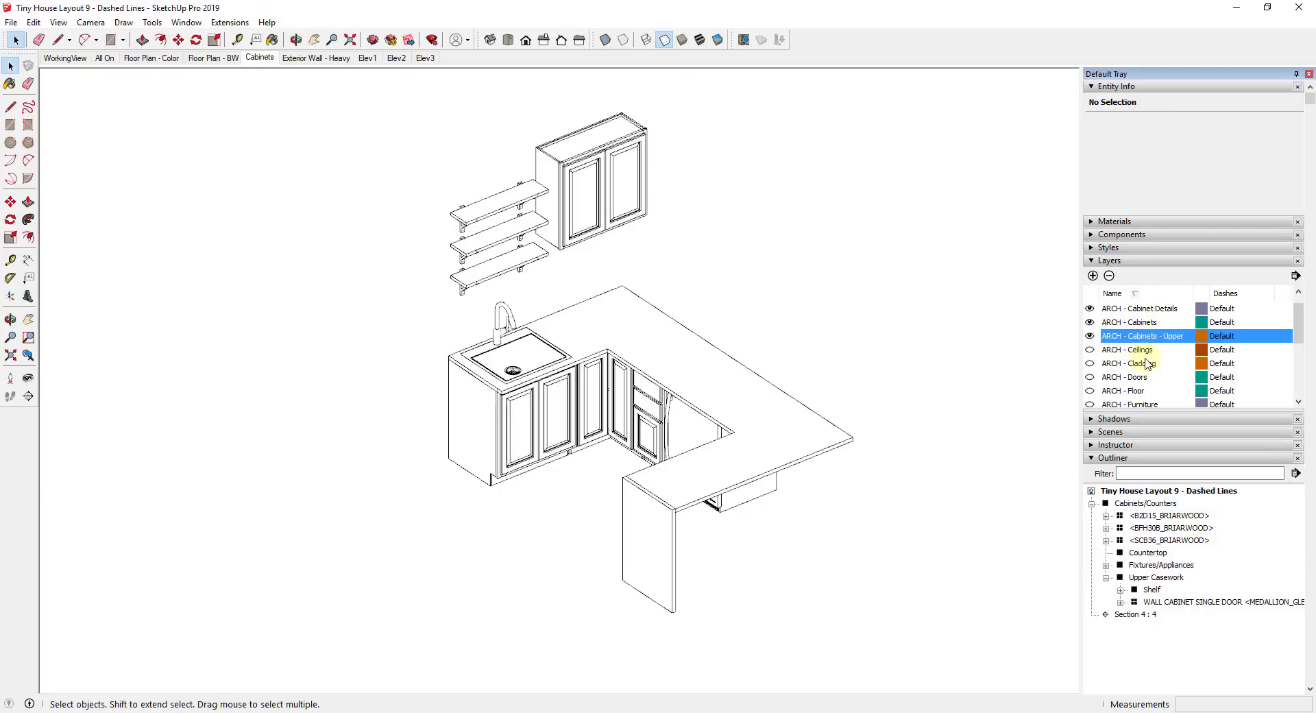
Step: Try several dash patterns and settle on a dashed style for ARCH - Cabinets - Upper
left_click(1232, 334)
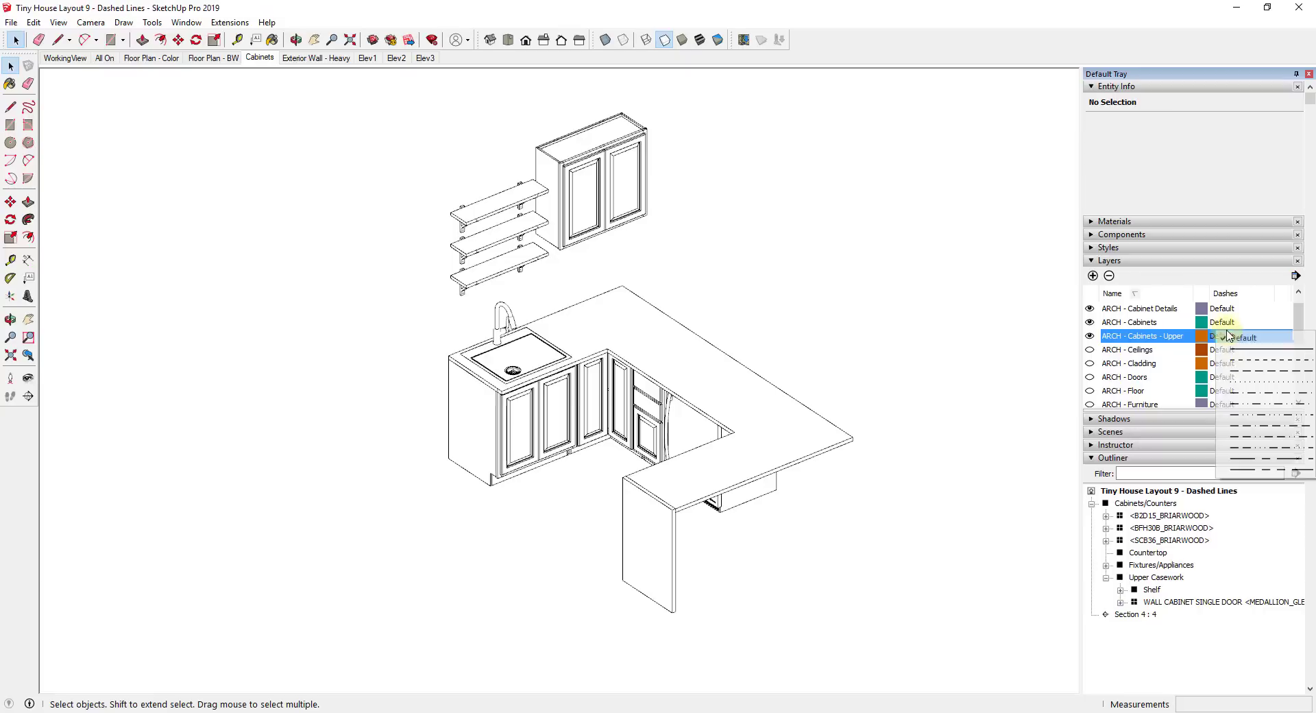
left_click(1241, 361)
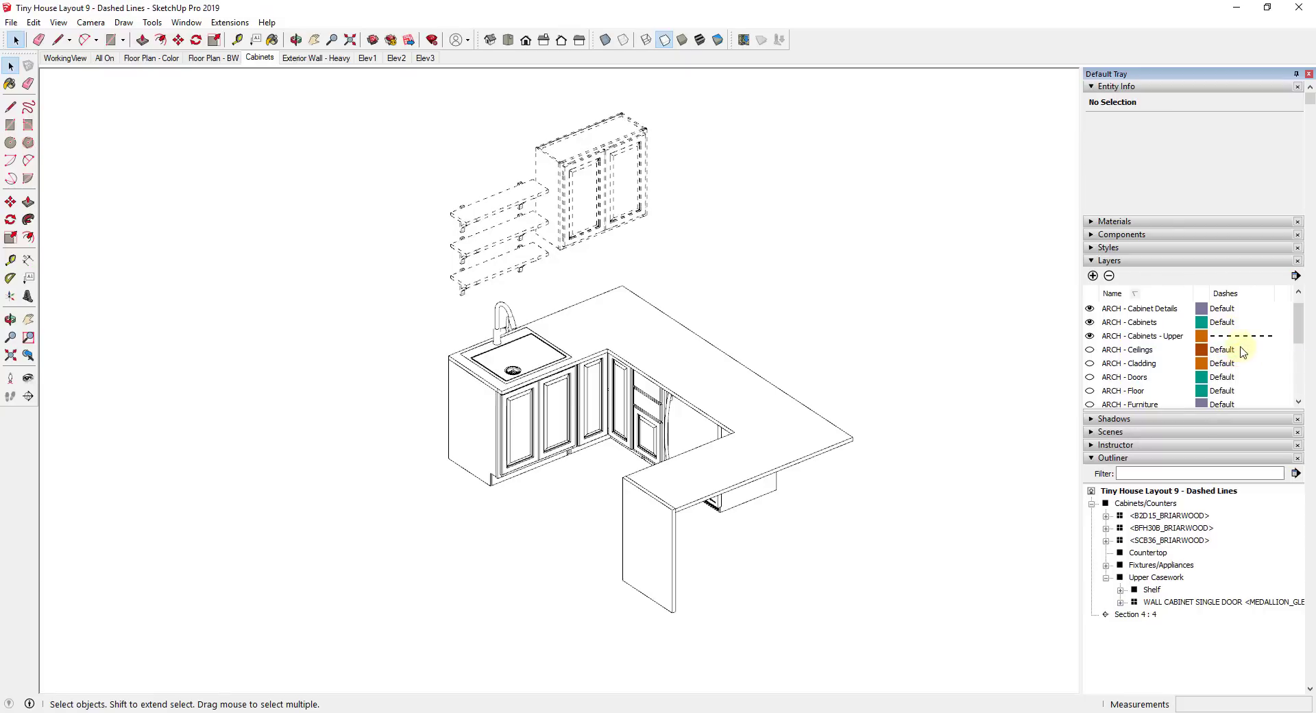
left_click(1241, 337)
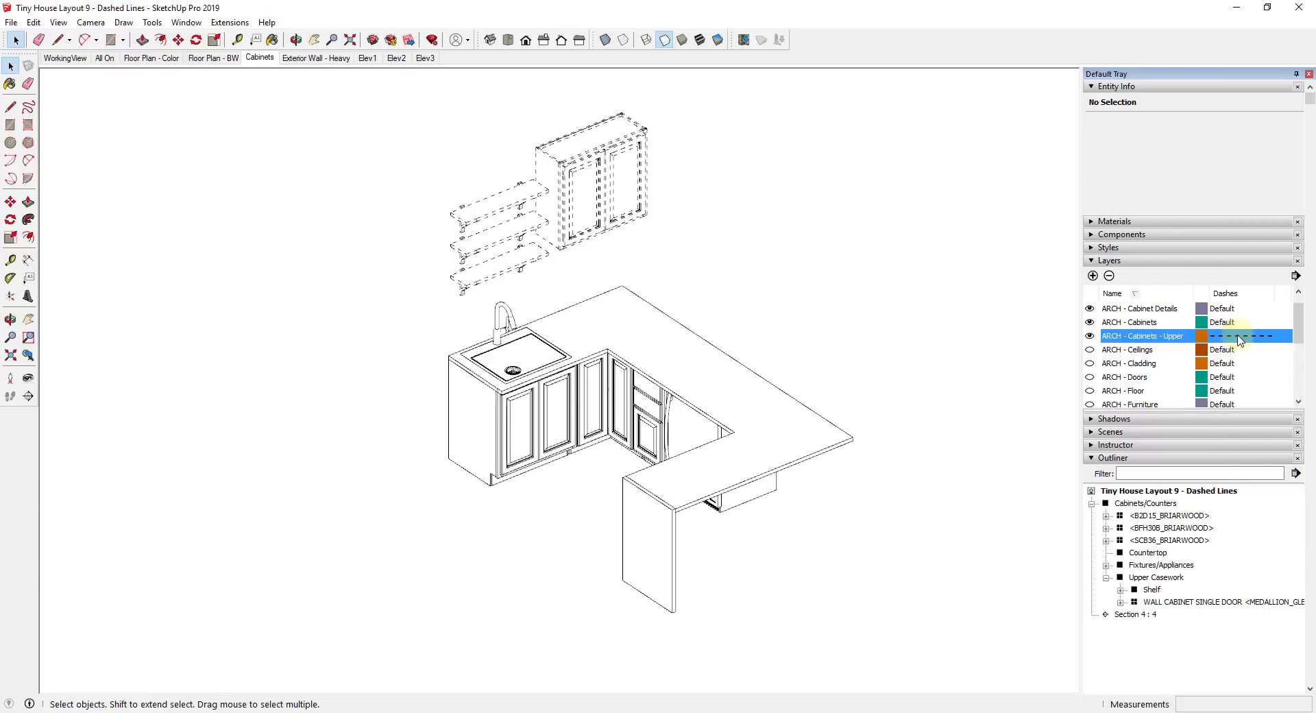
left_click(1240, 374)
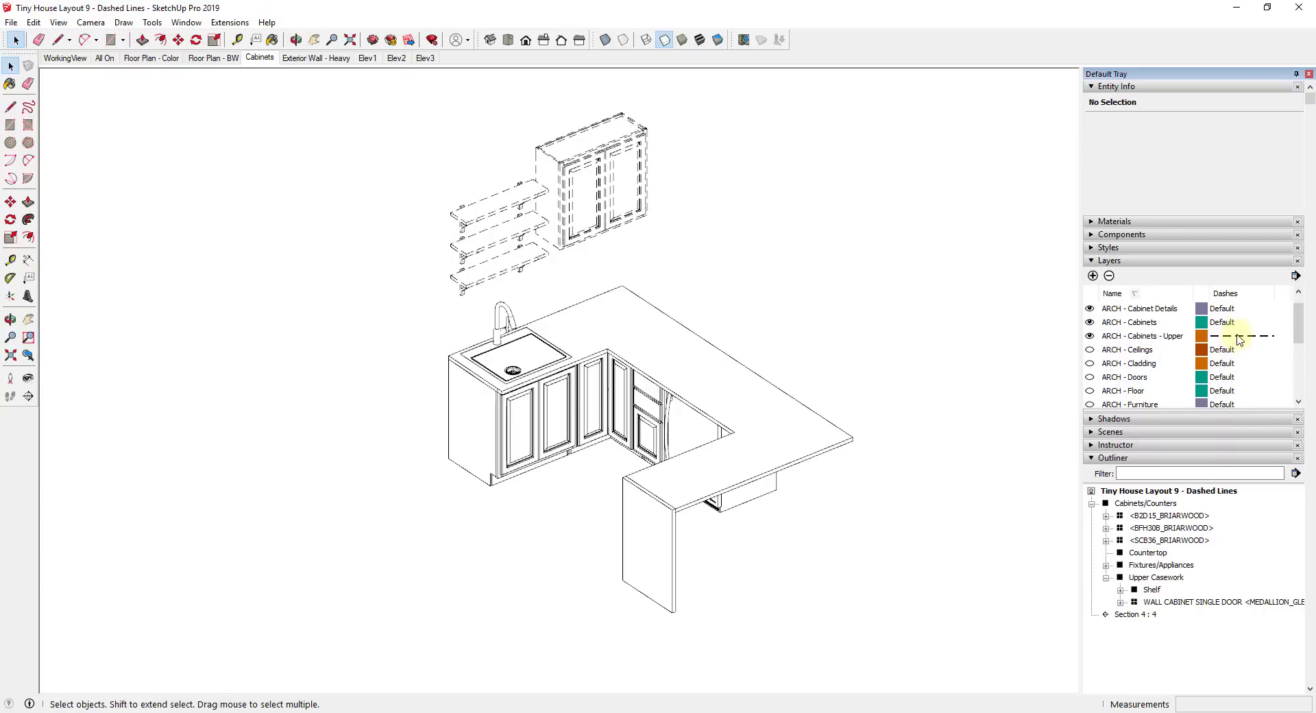
left_click(1241, 336)
left_click(1244, 380)
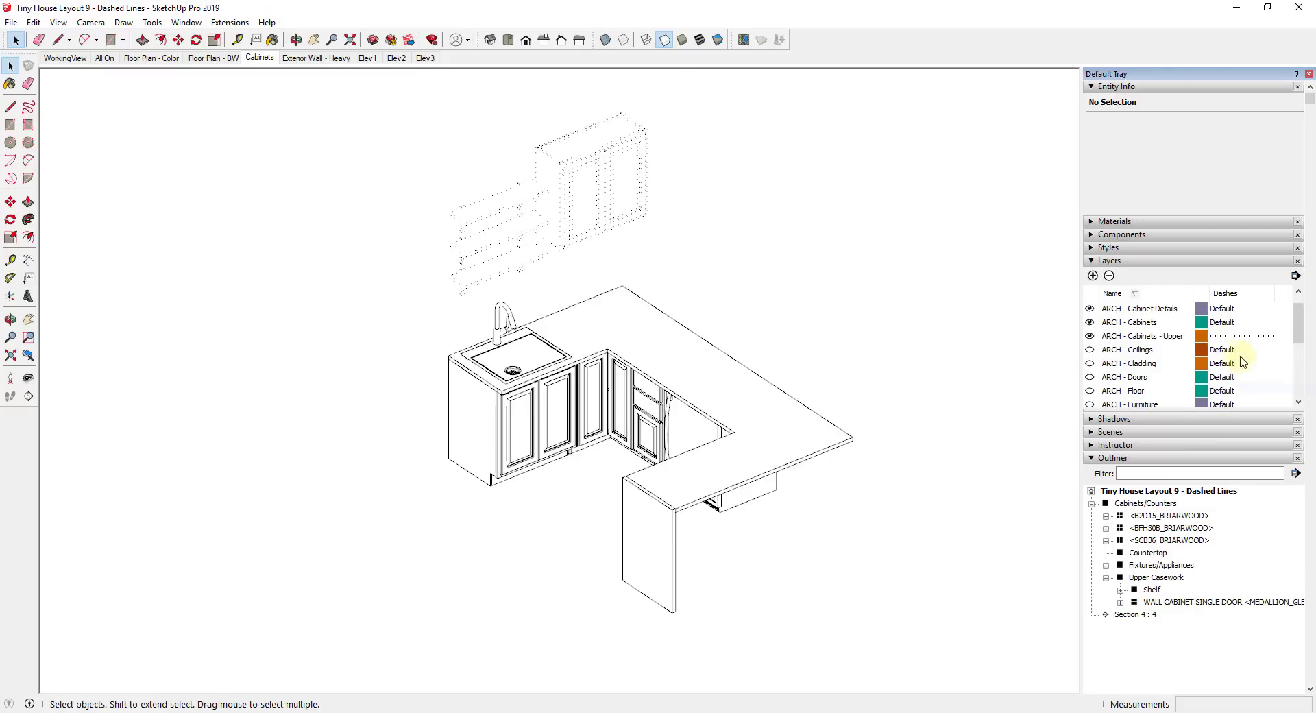
left_click(1232, 337)
left_click(1242, 374)
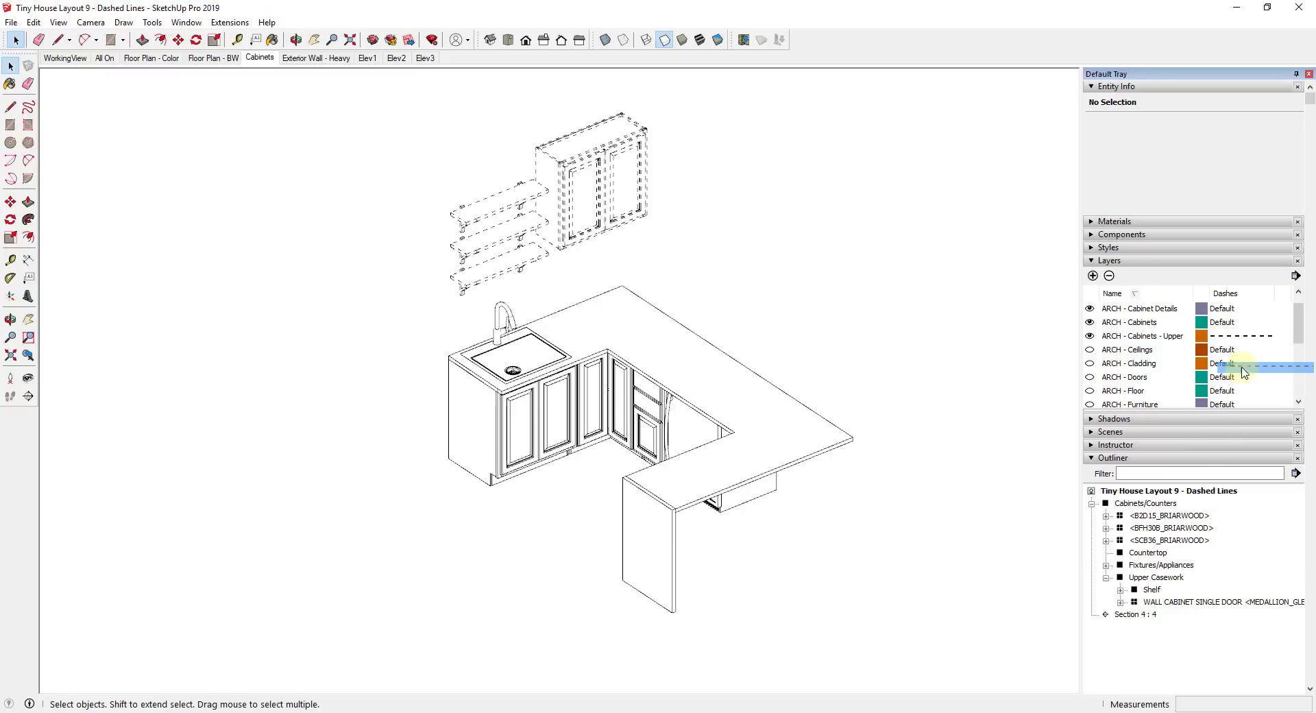
Step: Return to the Cabinets scene and update it to show the dashed upper cabinets
left_click(261, 60)
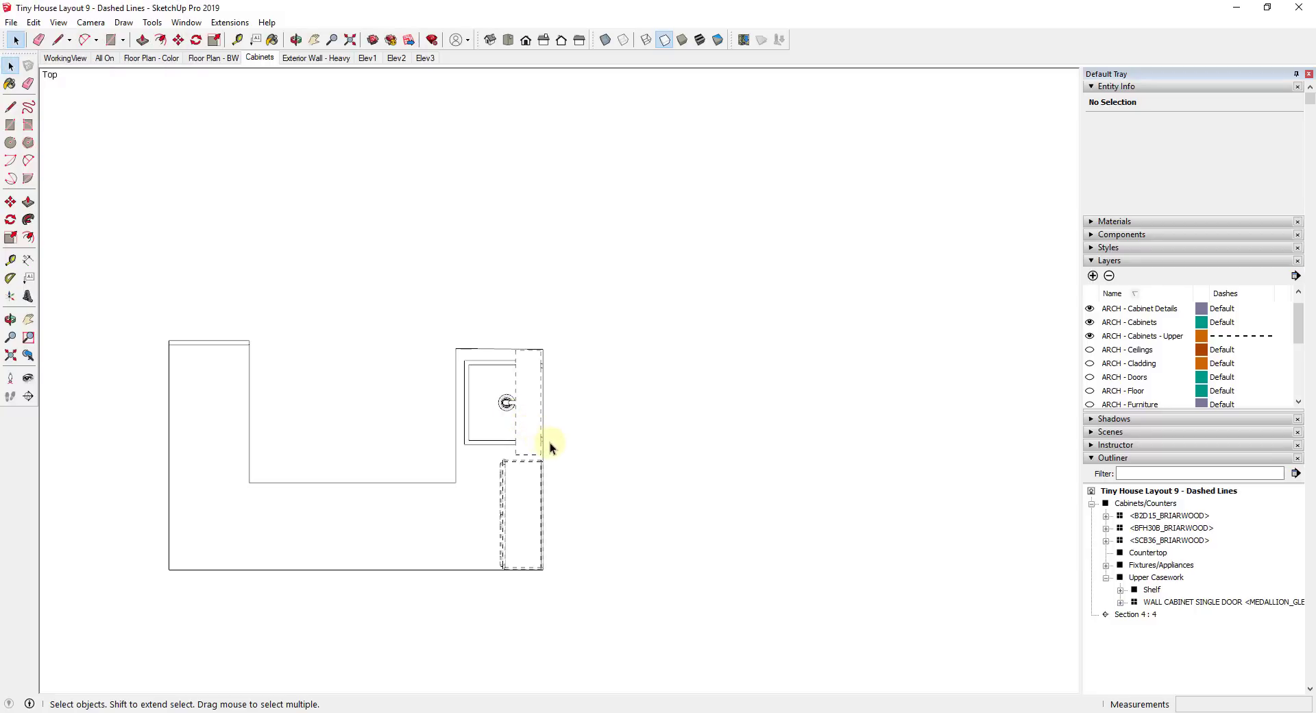
right_click(254, 64)
left_click(296, 116)
left_click(11, 22)
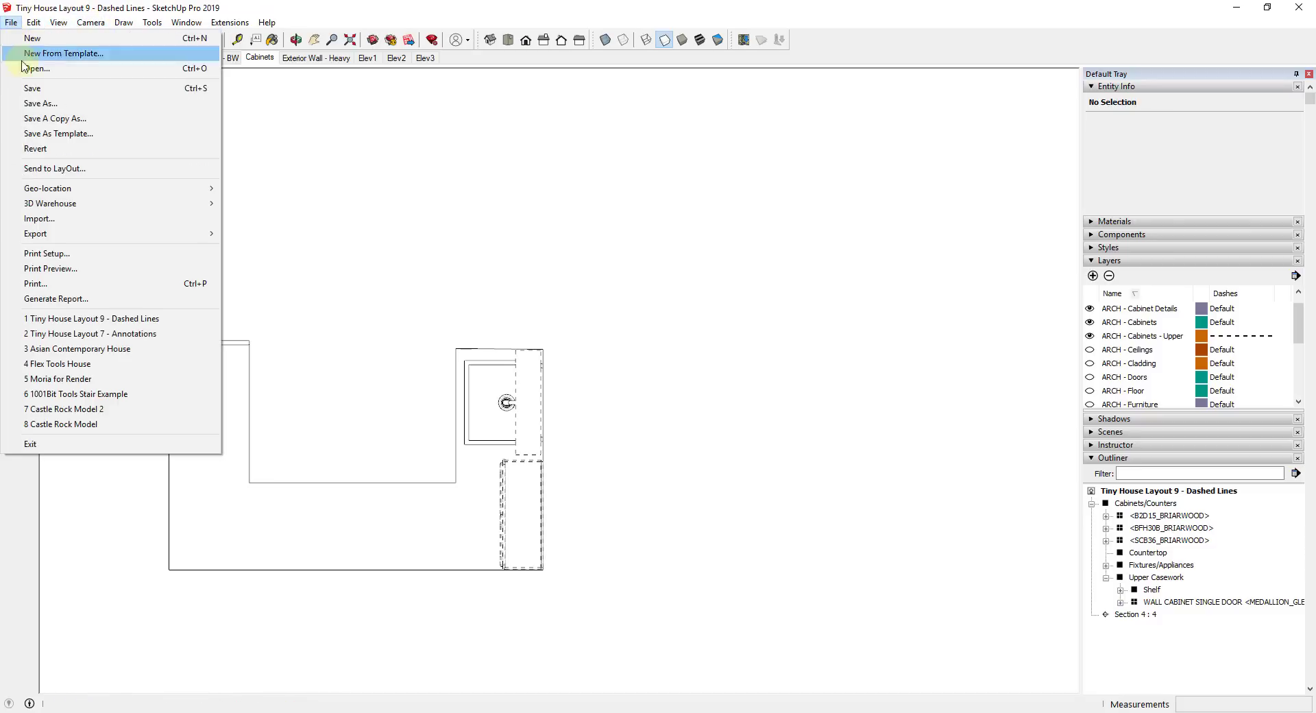
Step: Save the SketchUp model, then update the Tiny House model reference in LayOut's Document Setup
left_click(31, 88)
key("alt+Tab")
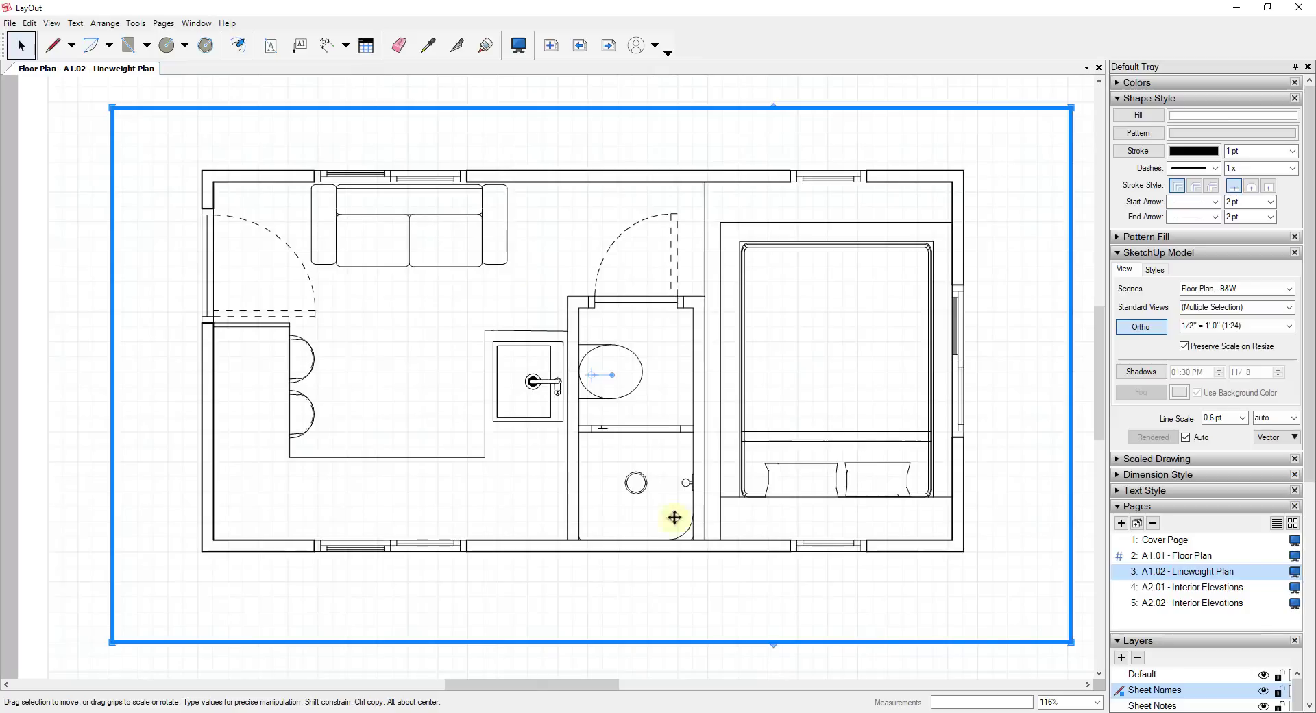
left_click(10, 23)
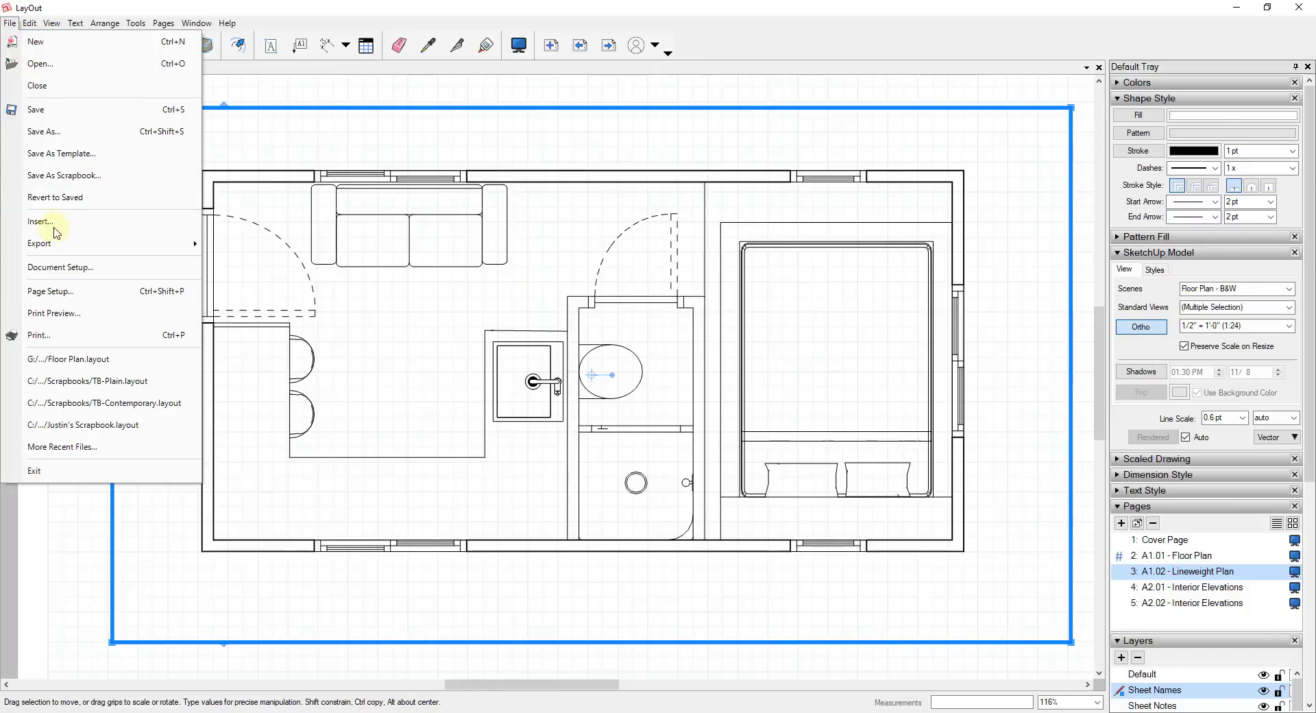
left_click(55, 266)
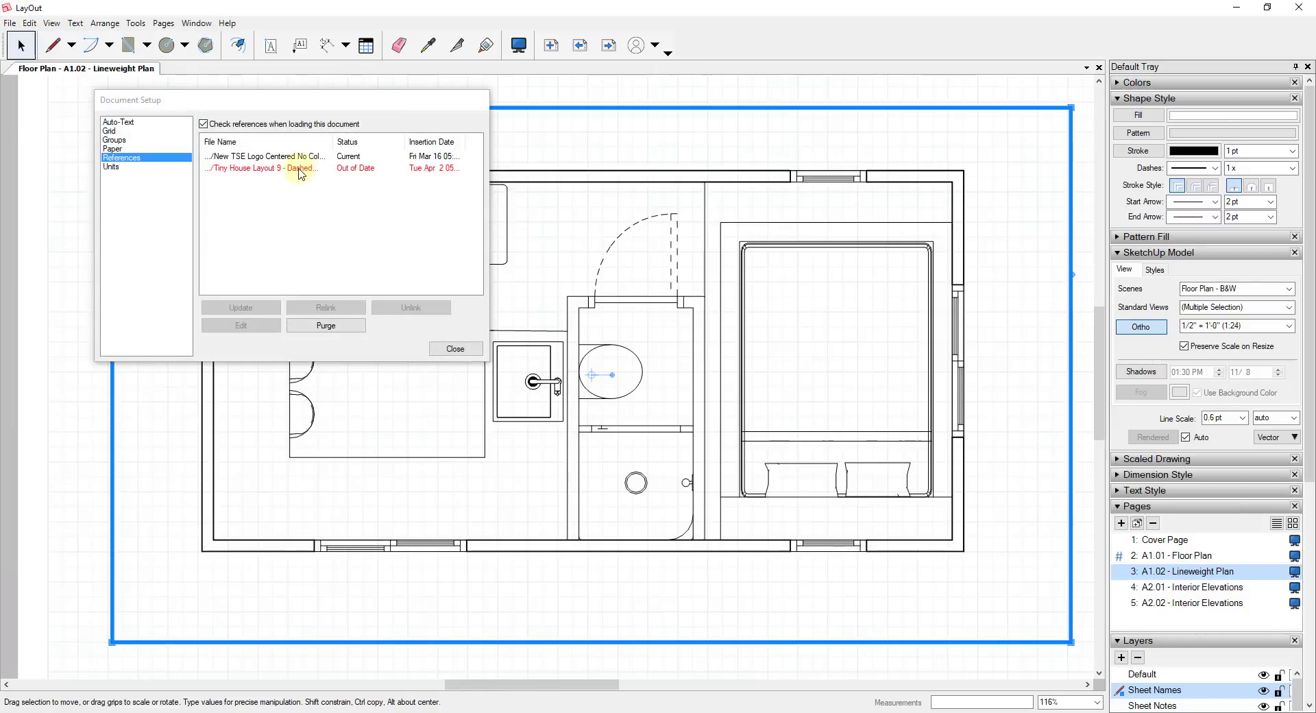
left_click(300, 174)
left_click(246, 310)
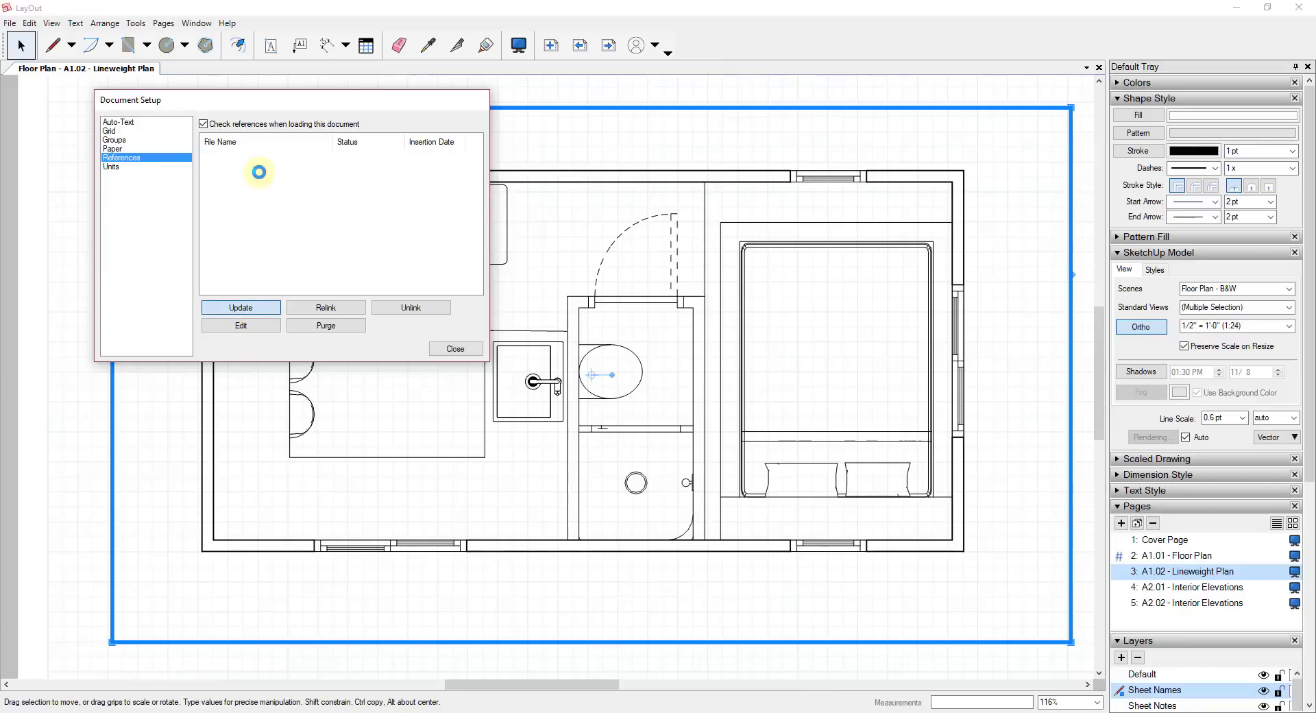
left_click(454, 350)
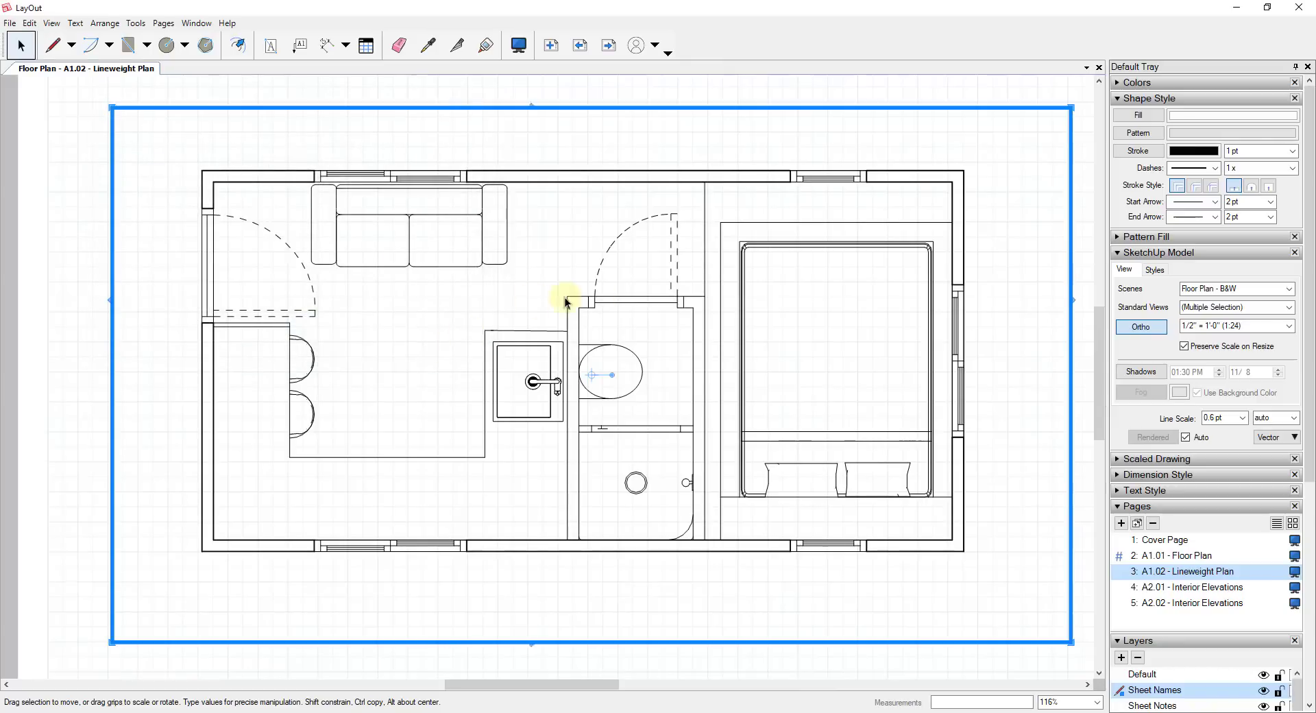
Step: Select the Exterior Wall - Heavy viewport in the floor plan stack
left_click(968, 91)
left_click(934, 167)
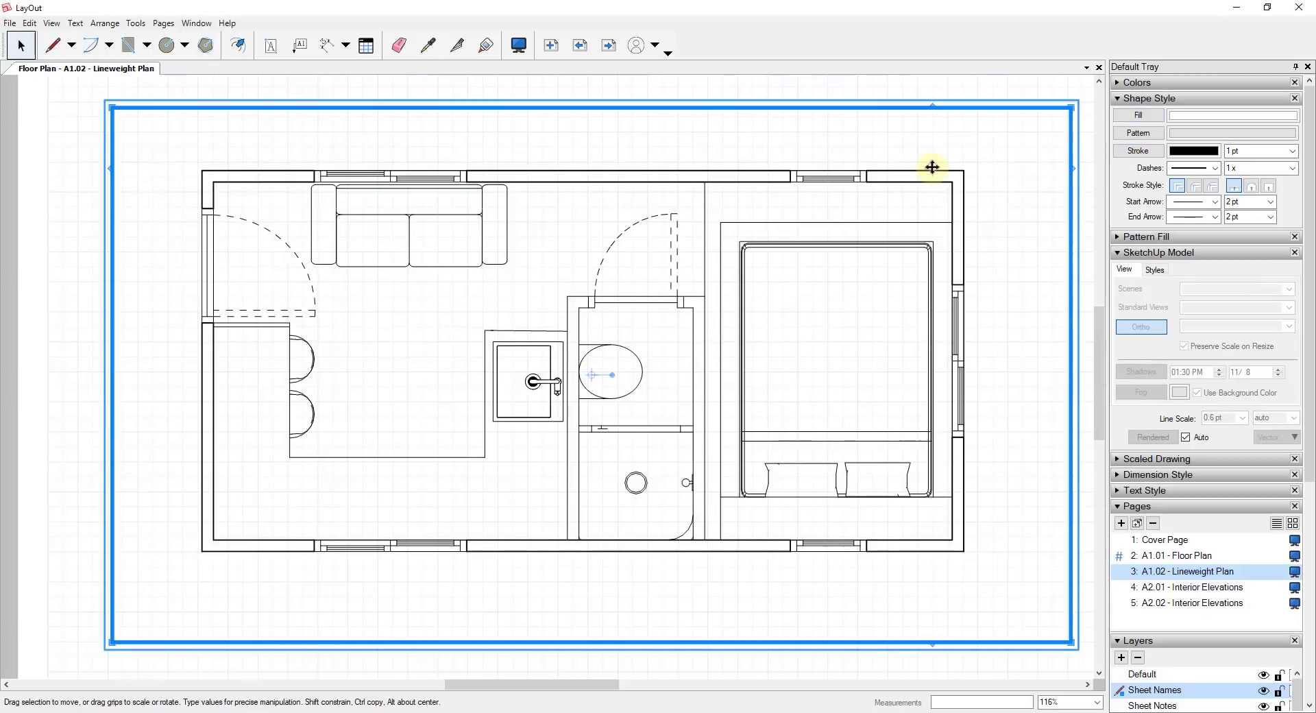
left_click(955, 199)
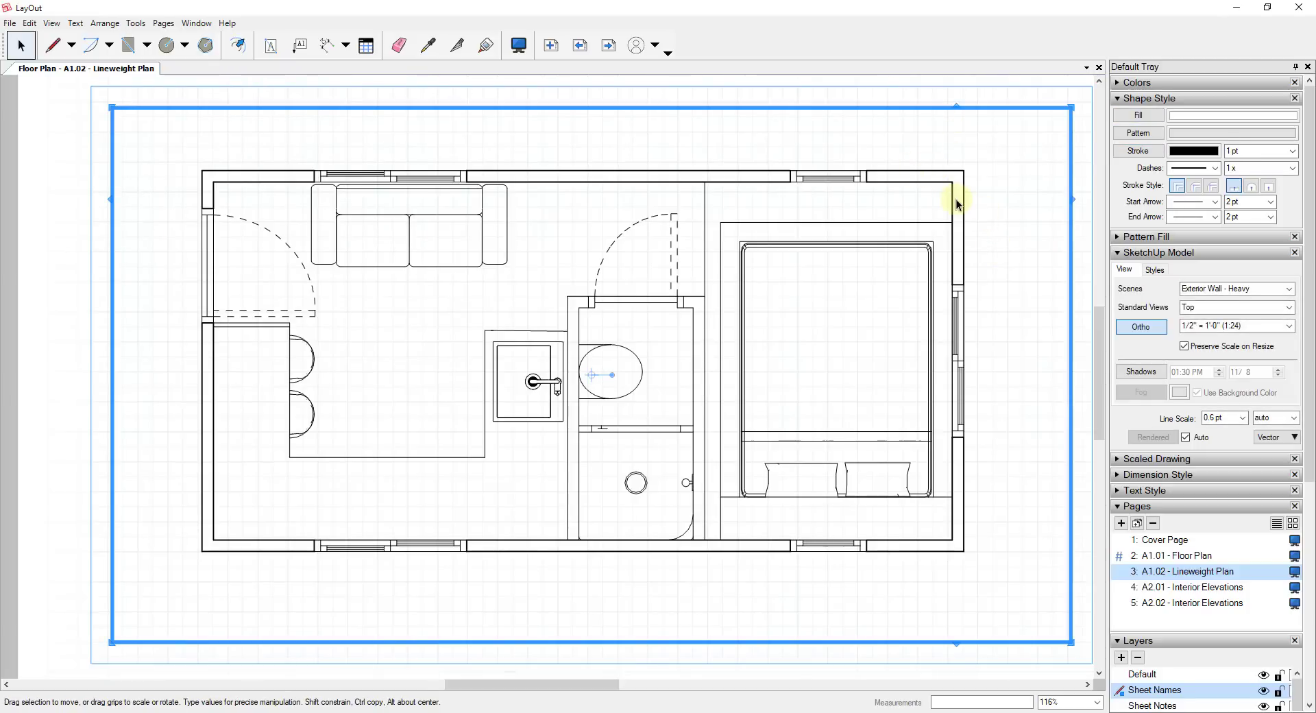
Step: Set the Exterior Wall - Heavy viewport's scene to Cabinets
right_click(956, 202)
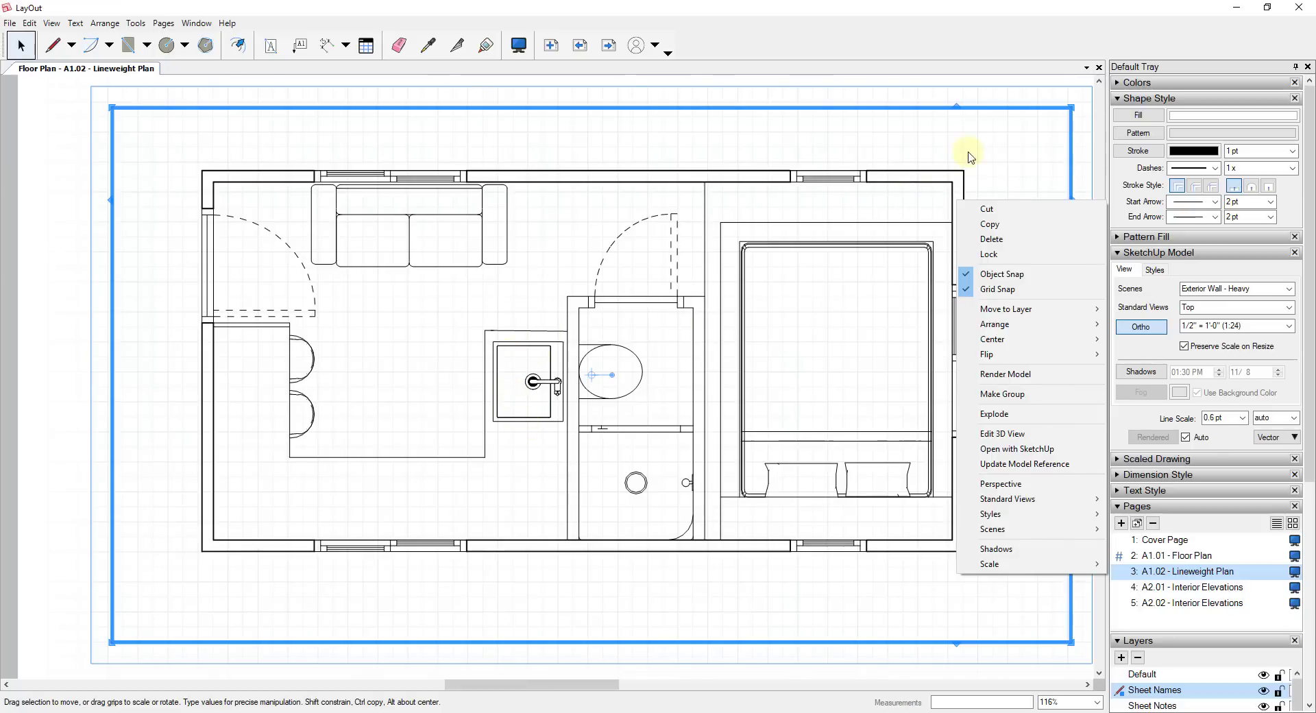
right_click(953, 185)
left_click(954, 186)
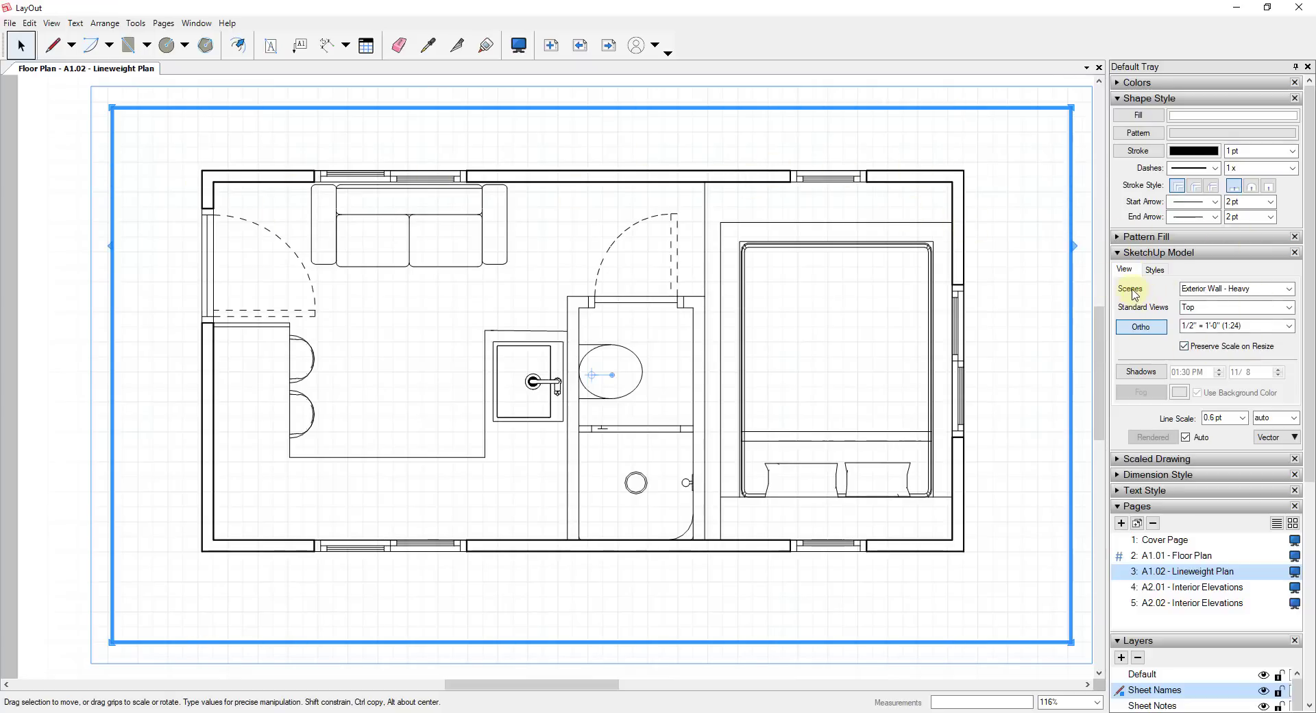
left_click(1290, 291)
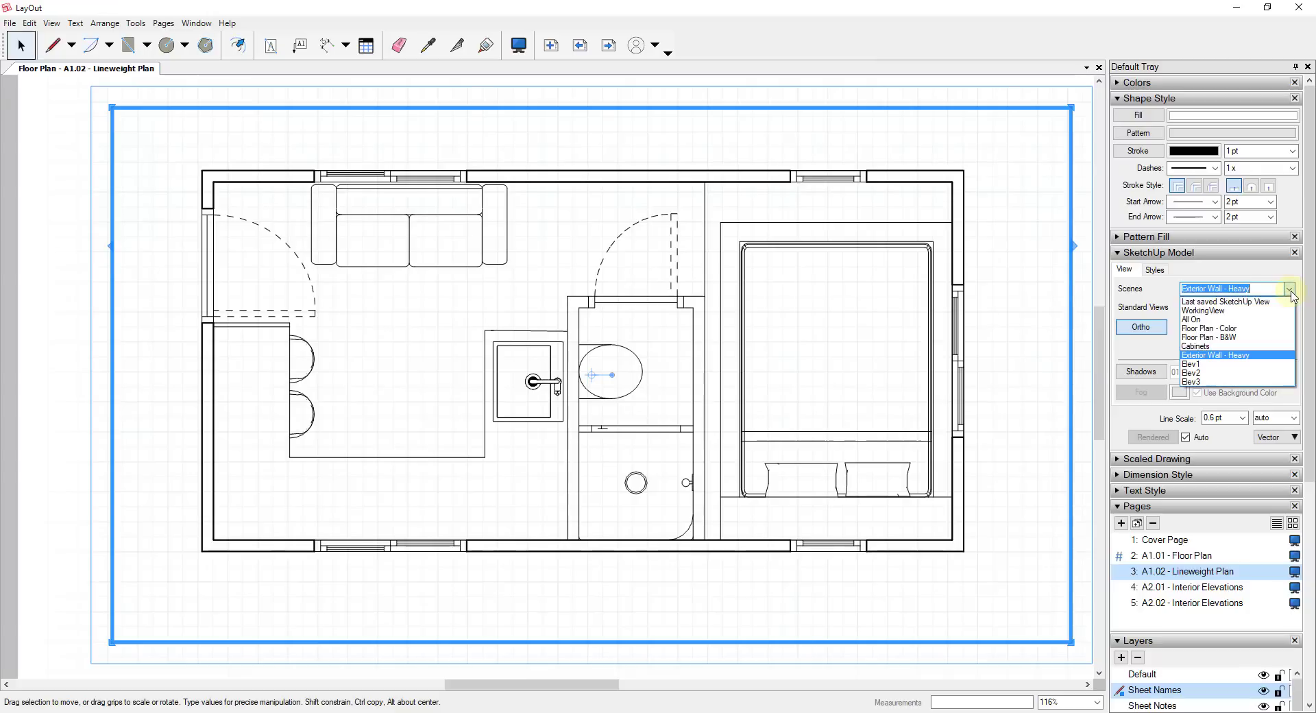
left_click(1219, 348)
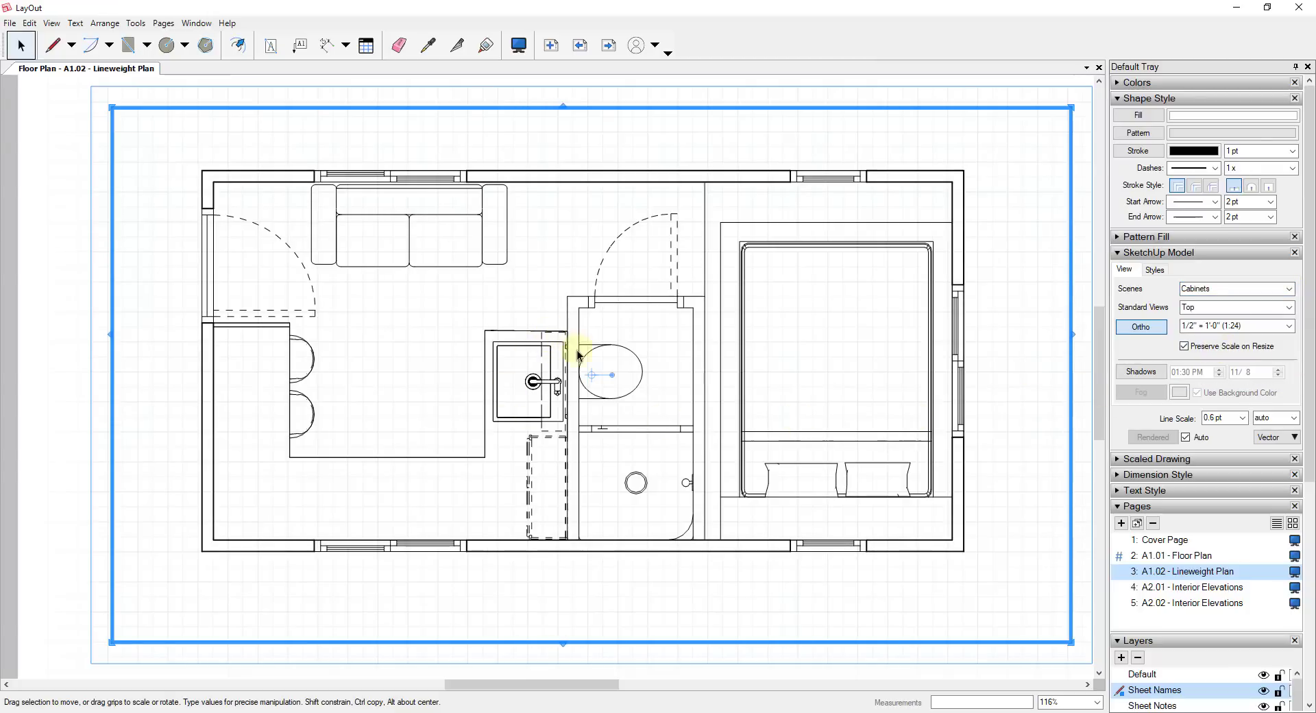
Step: Zoom around the plan and select the Floor Plan - B&W viewport to check its dashed cabinets
scroll(507, 326, "up", 3)
scroll(564, 315, "up", 3)
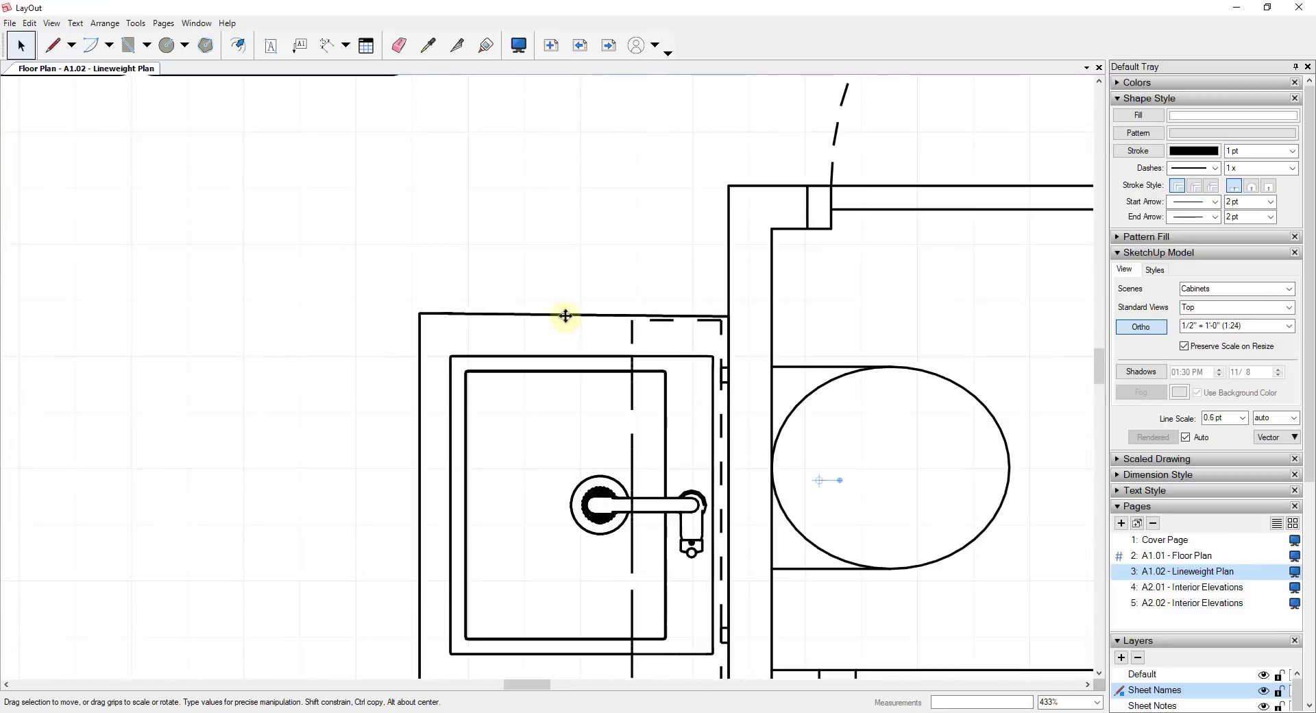
scroll(717, 323, "down", 5)
scroll(707, 321, "down", 5)
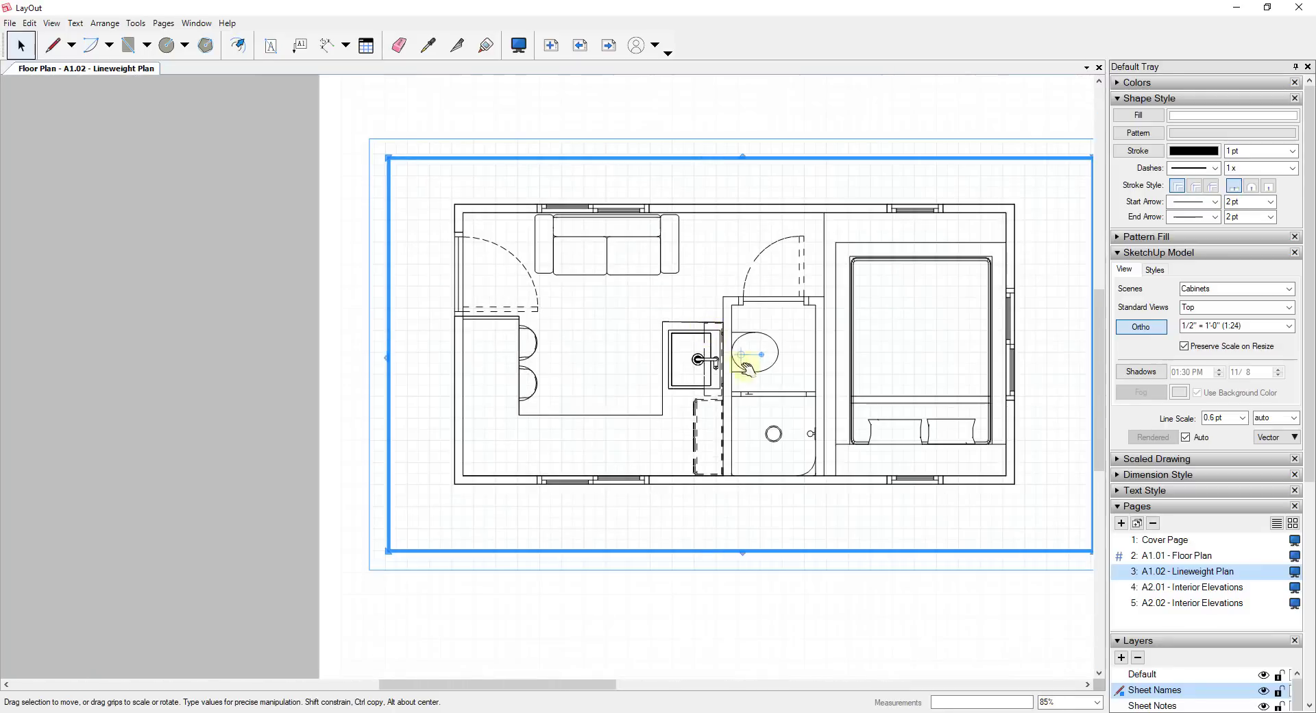
scroll(743, 359, "up", 4)
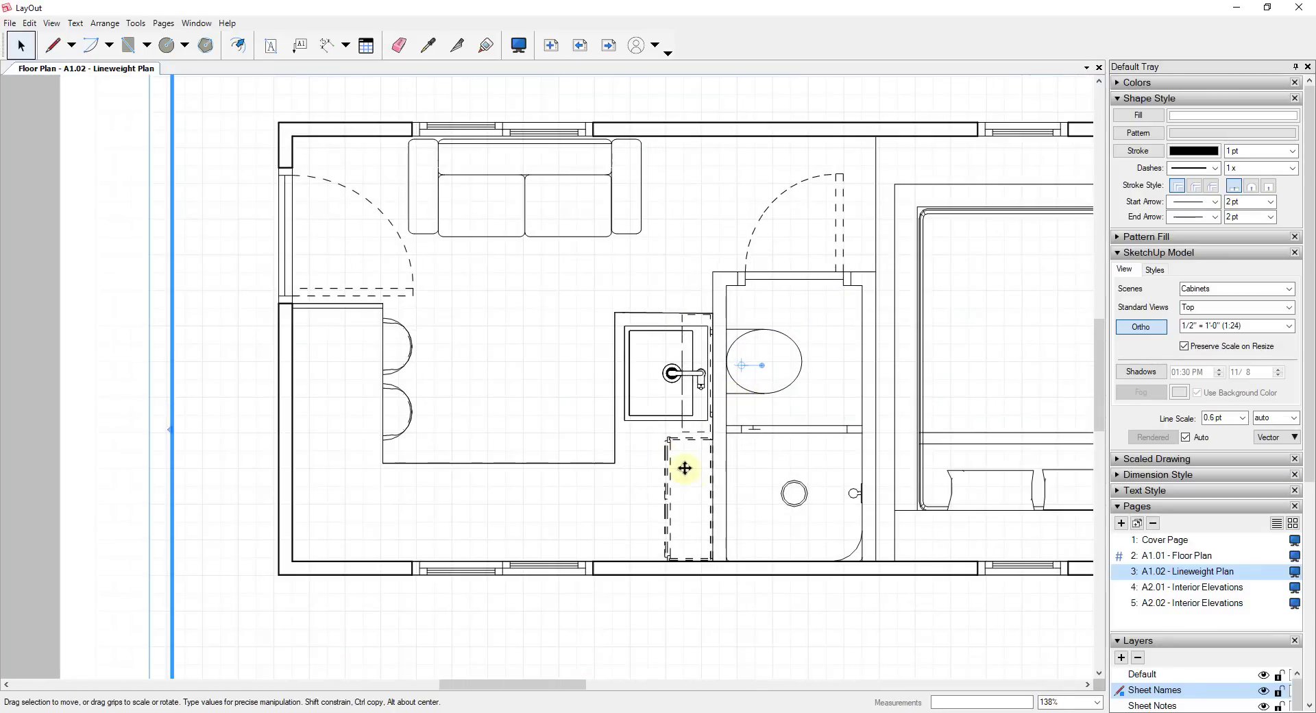
scroll(658, 381, "down", 2)
scroll(723, 379, "up", 4)
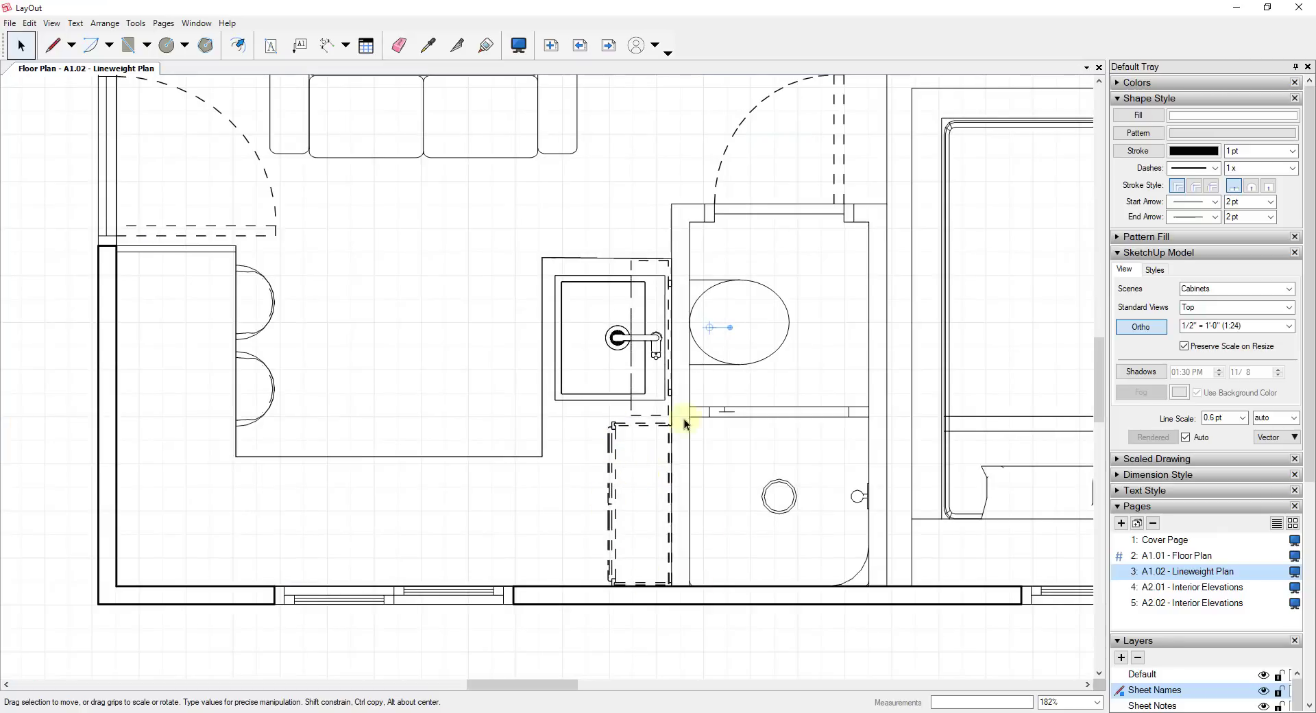
scroll(695, 337, "down", 4)
left_click(681, 338)
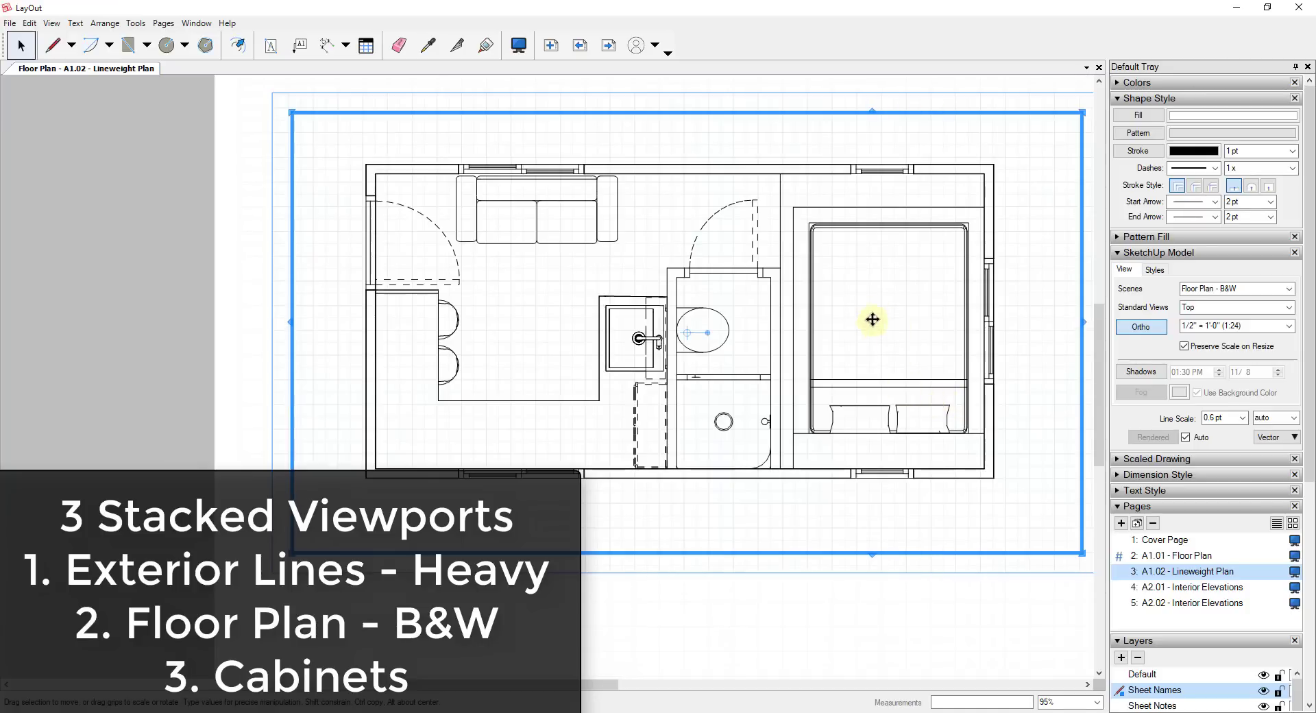
Step: Inspect the exterior wall viewport in the stack, then return to the SketchUp model
left_click(992, 187)
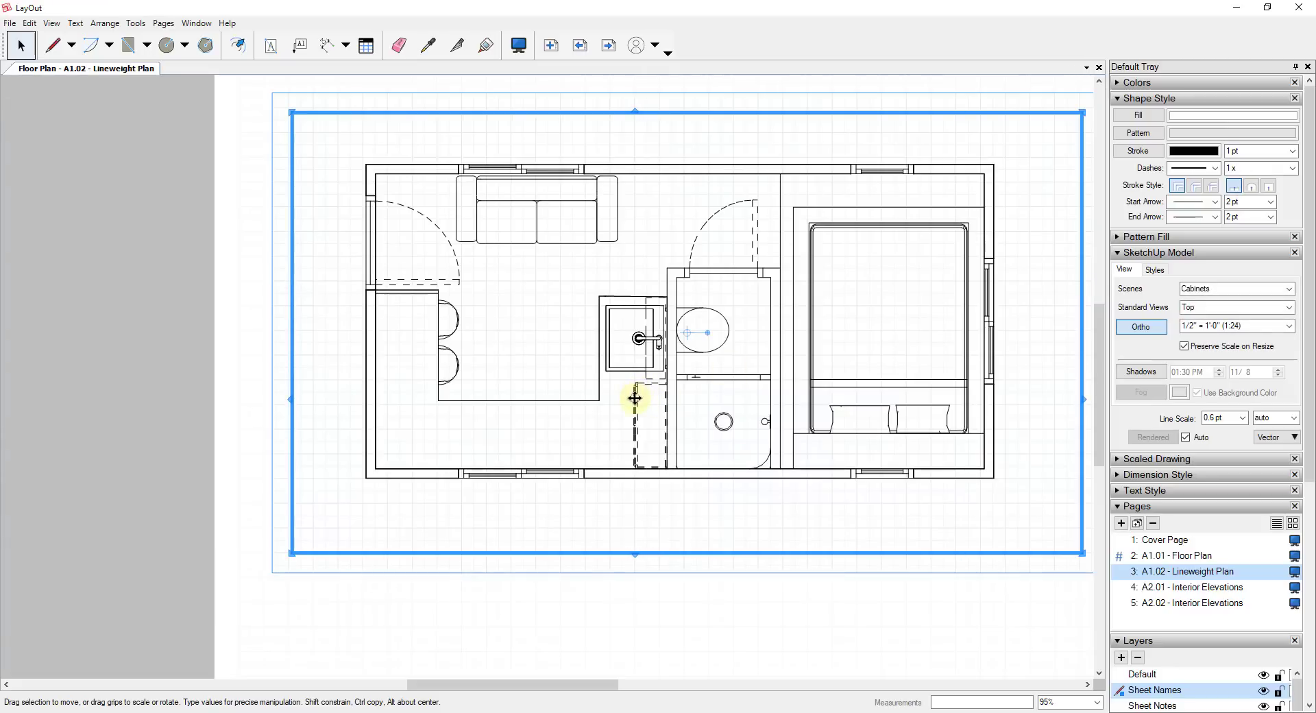
scroll(651, 301, "up", 2)
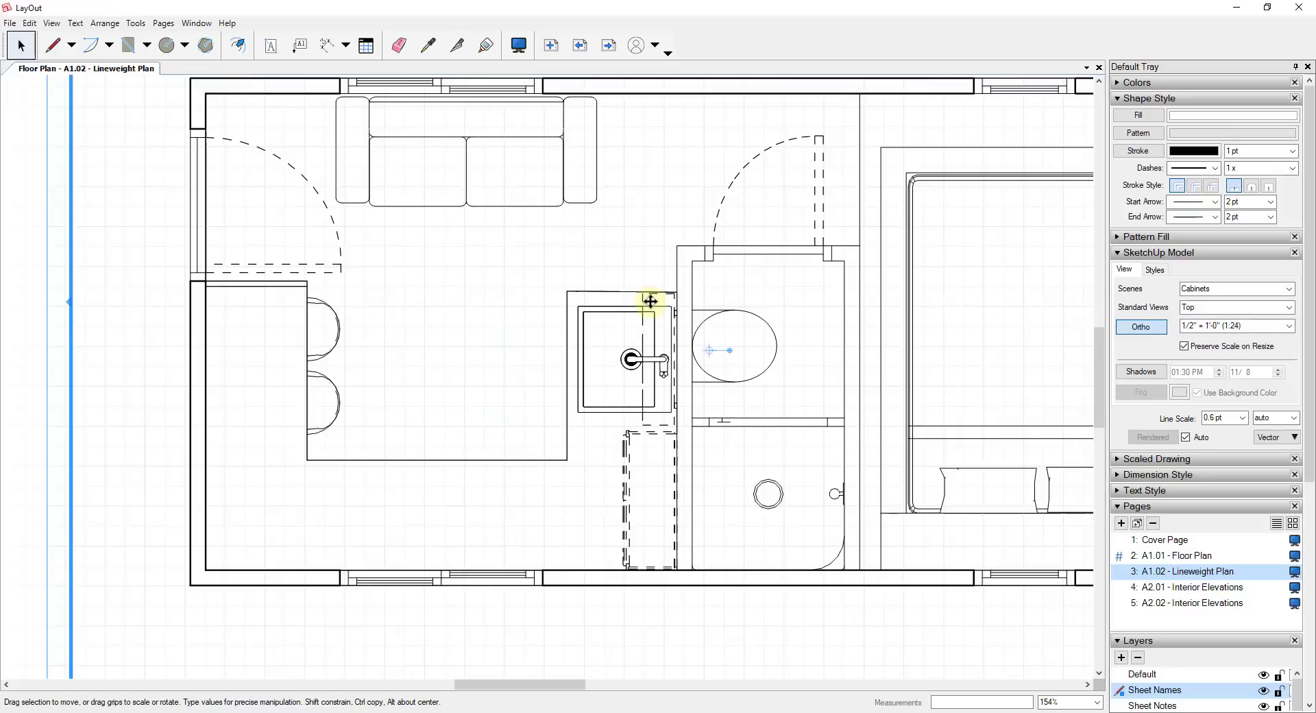
scroll(649, 470, "up", 2)
scroll(648, 477, "down", 3)
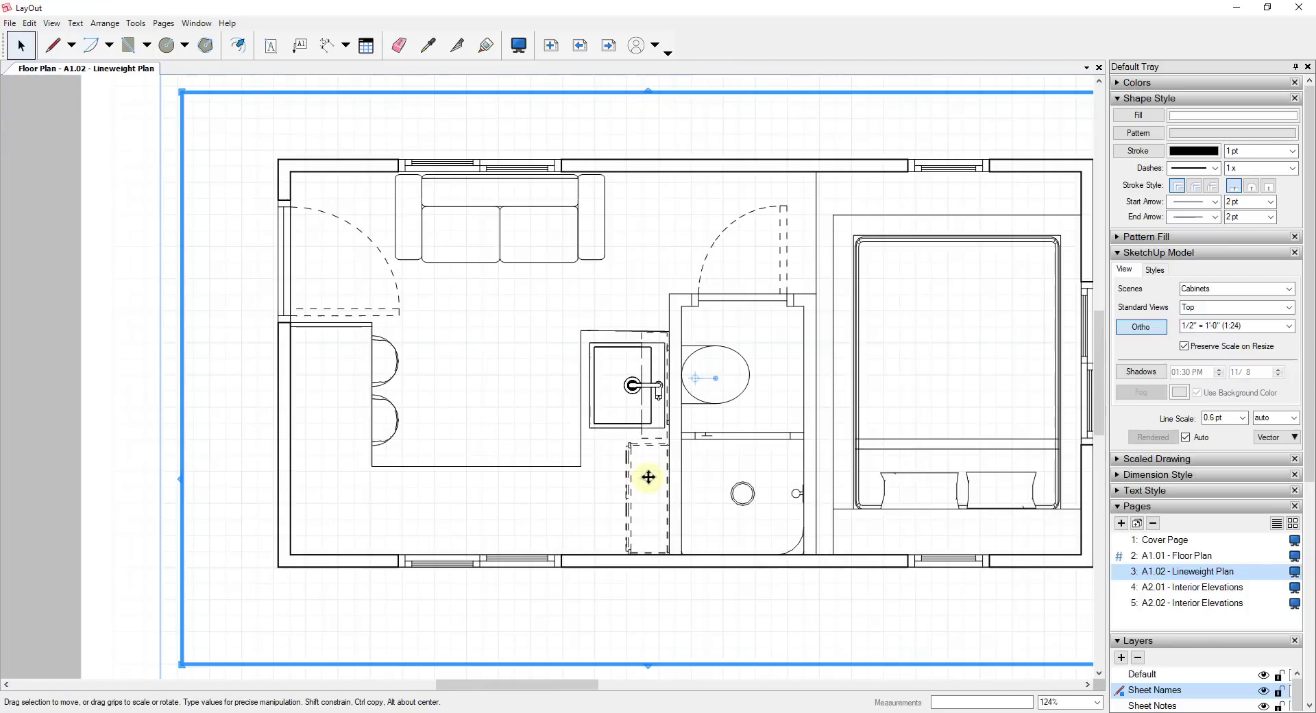
scroll(647, 488, "up", 1)
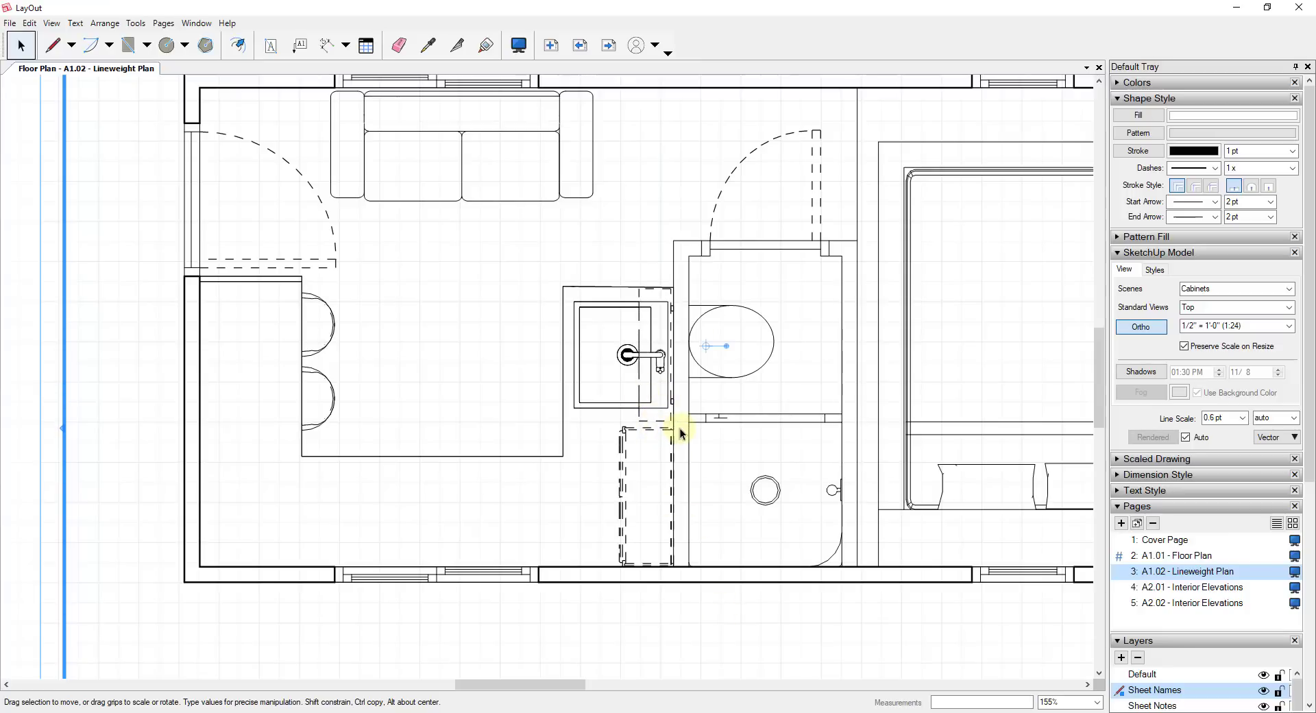
scroll(682, 432, "down", 3)
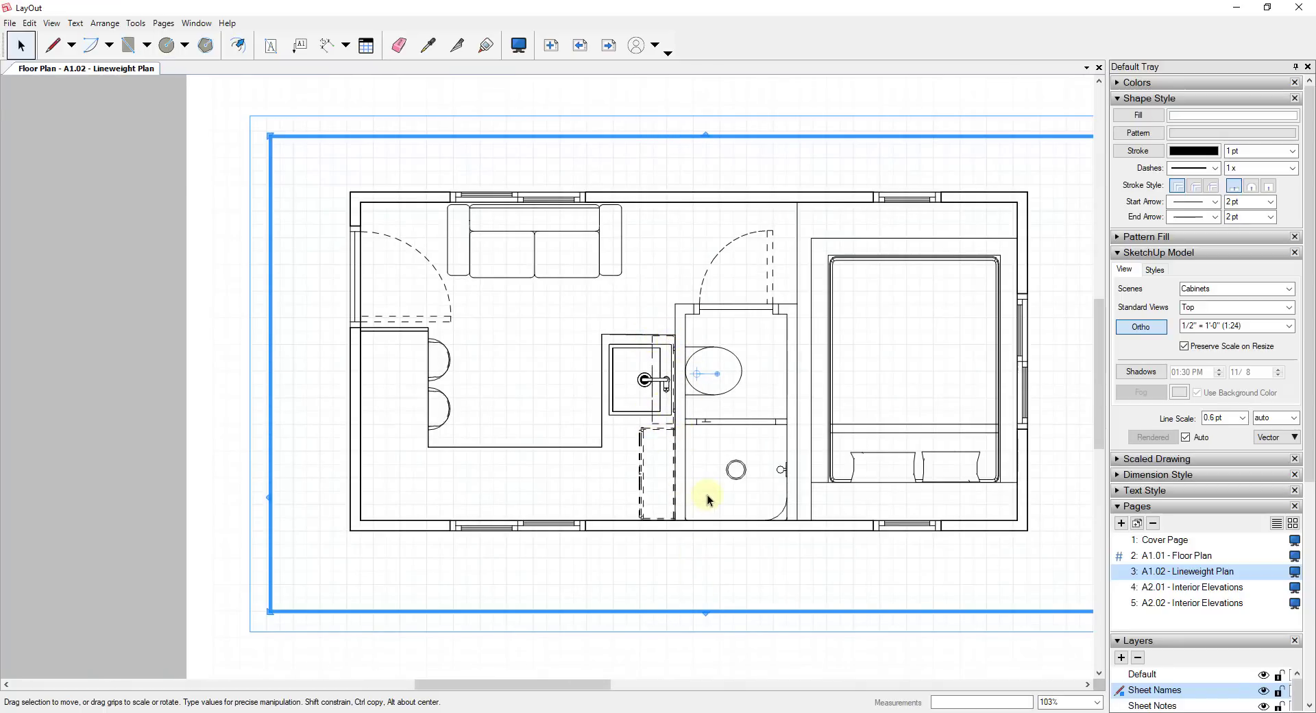
left_click(757, 712)
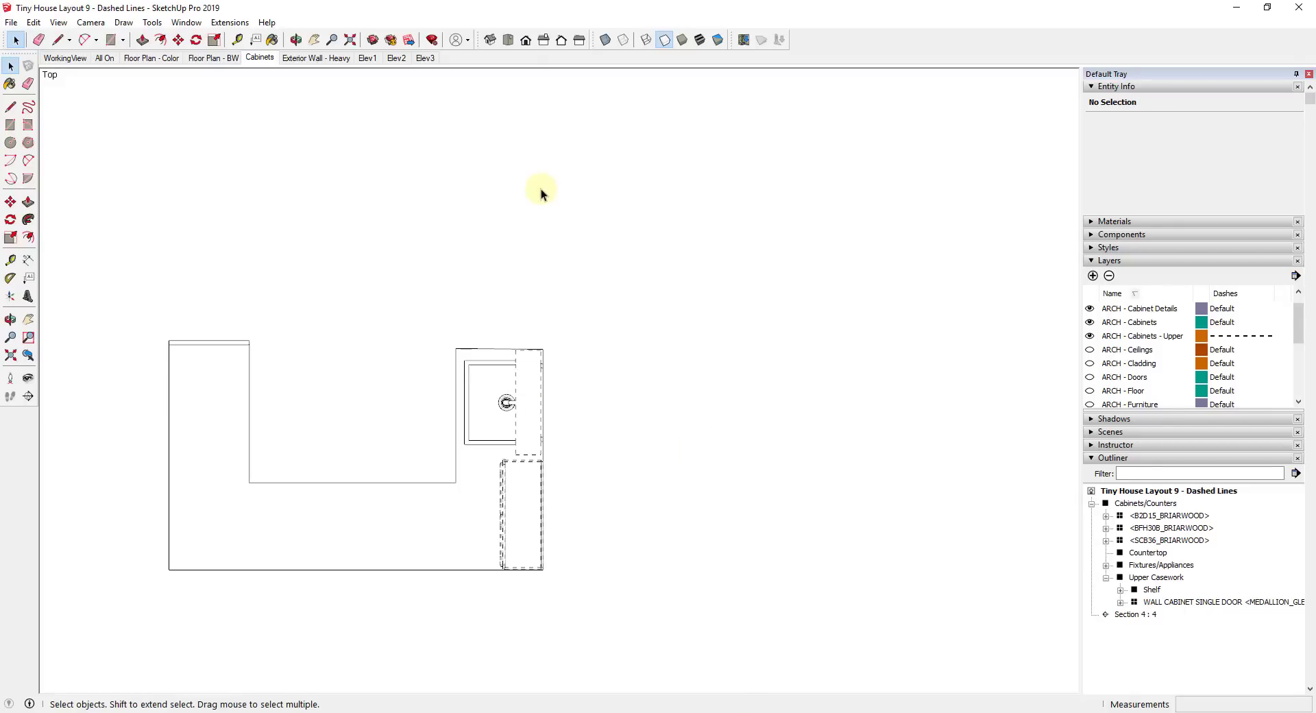
Step: Show the Elev2 scene and toggle the ARCH - Cabinets - Upper layer off and back on
left_click(395, 58)
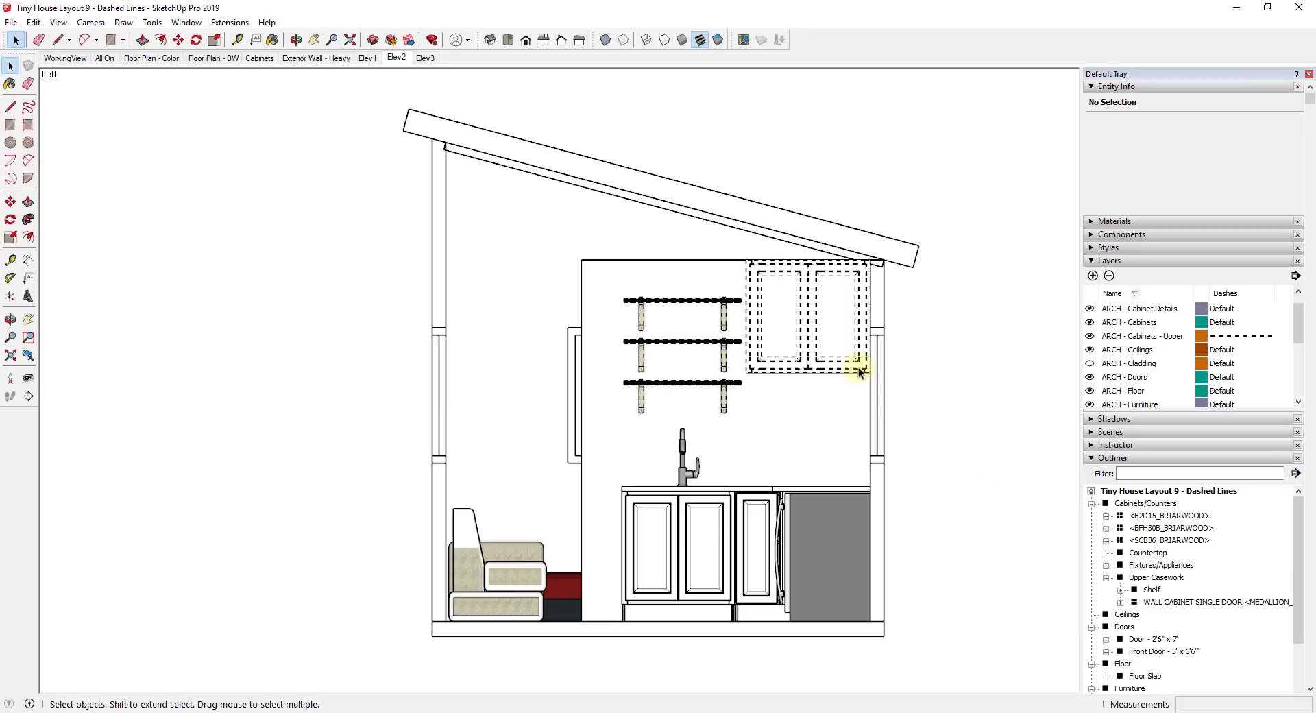
left_click(1089, 336)
left_click(1090, 336)
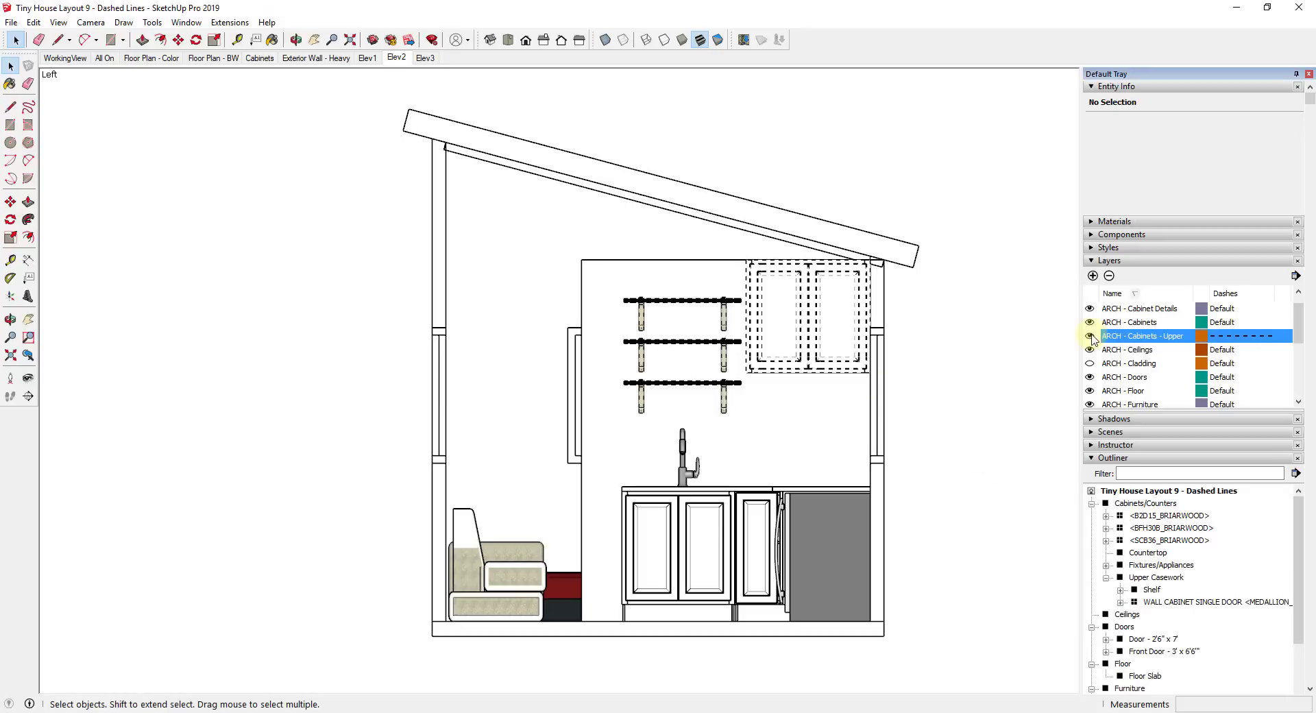